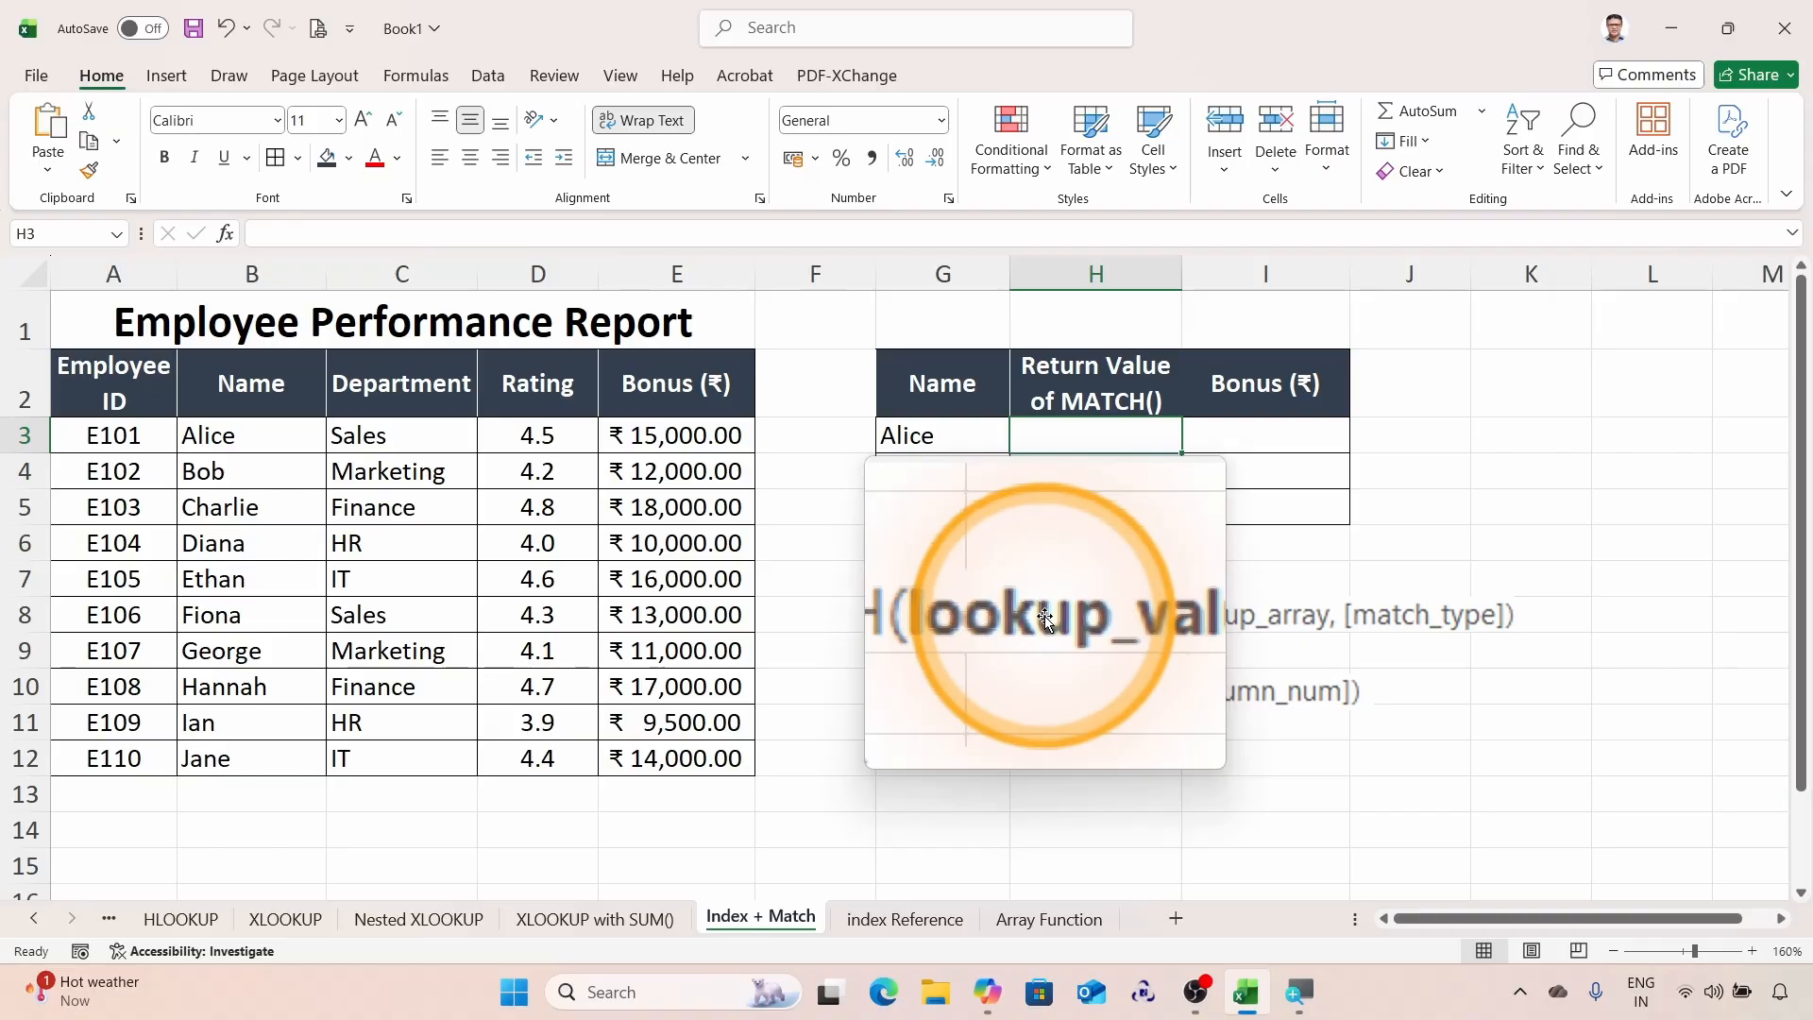
Step: Start a MATCH formula in H3 that looks up G3 within the names range B3:B12
key(super+Escape)
text(=MA)
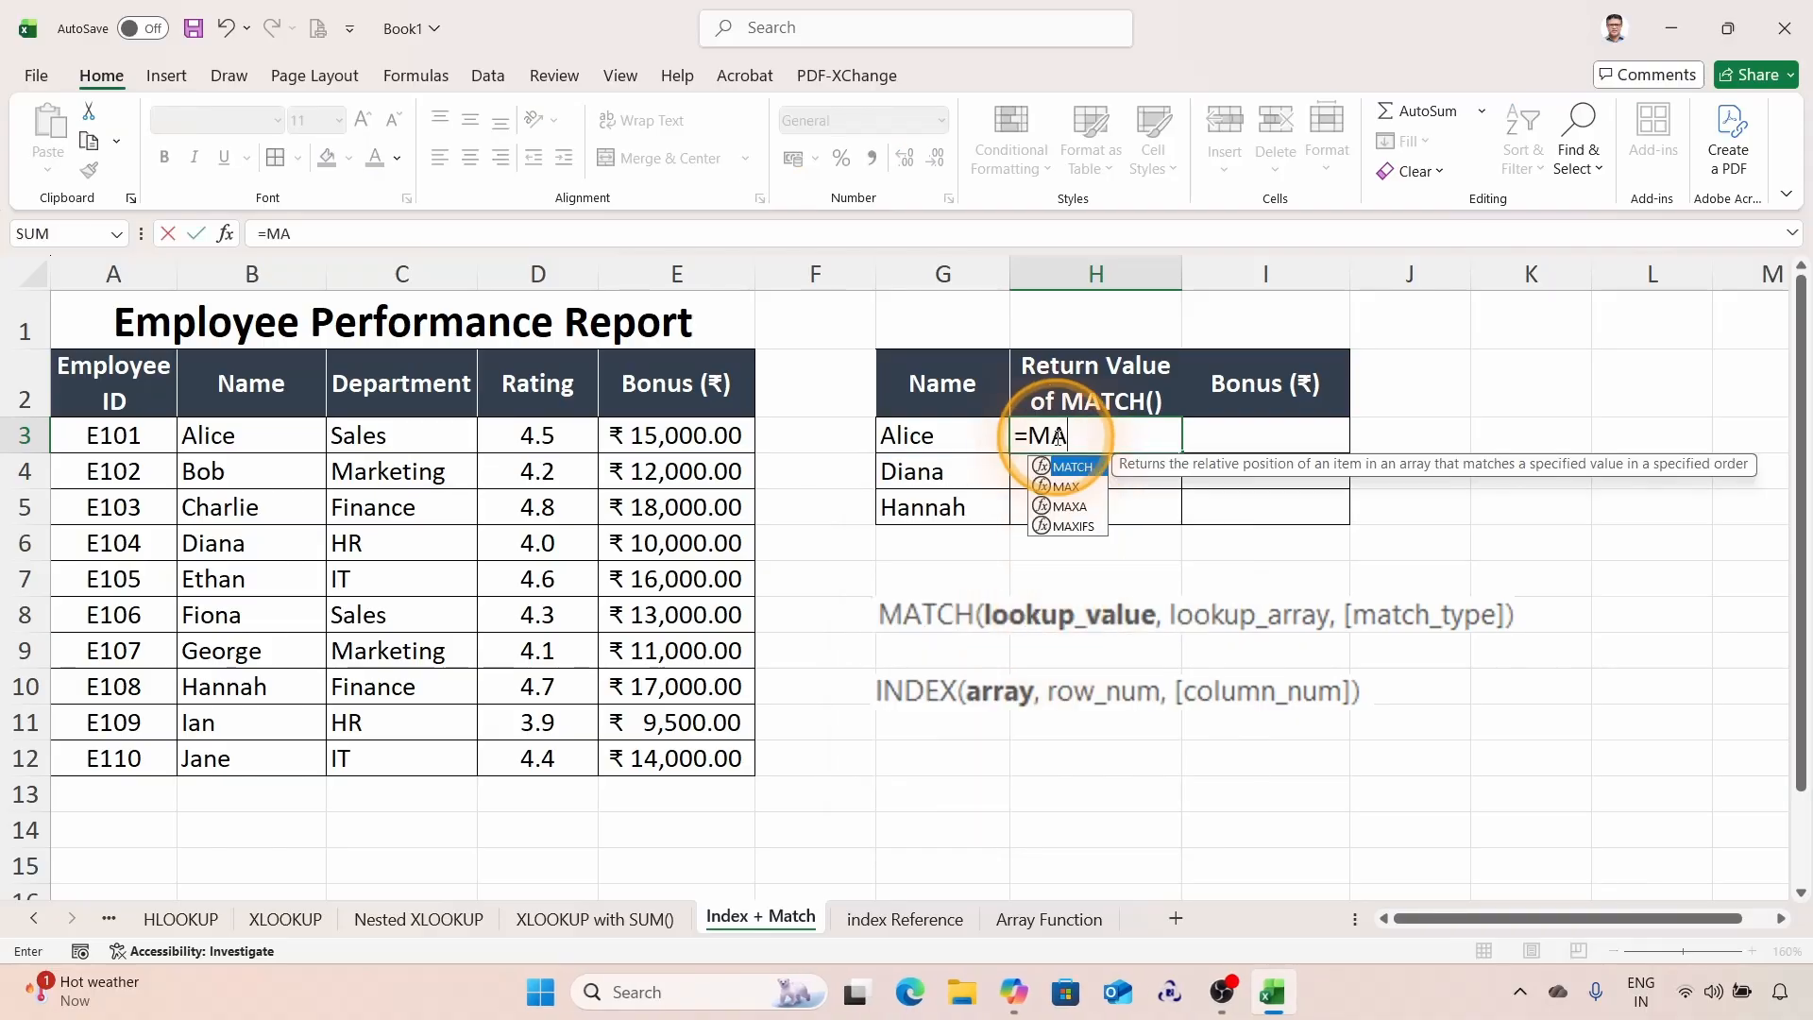
key(Tab)
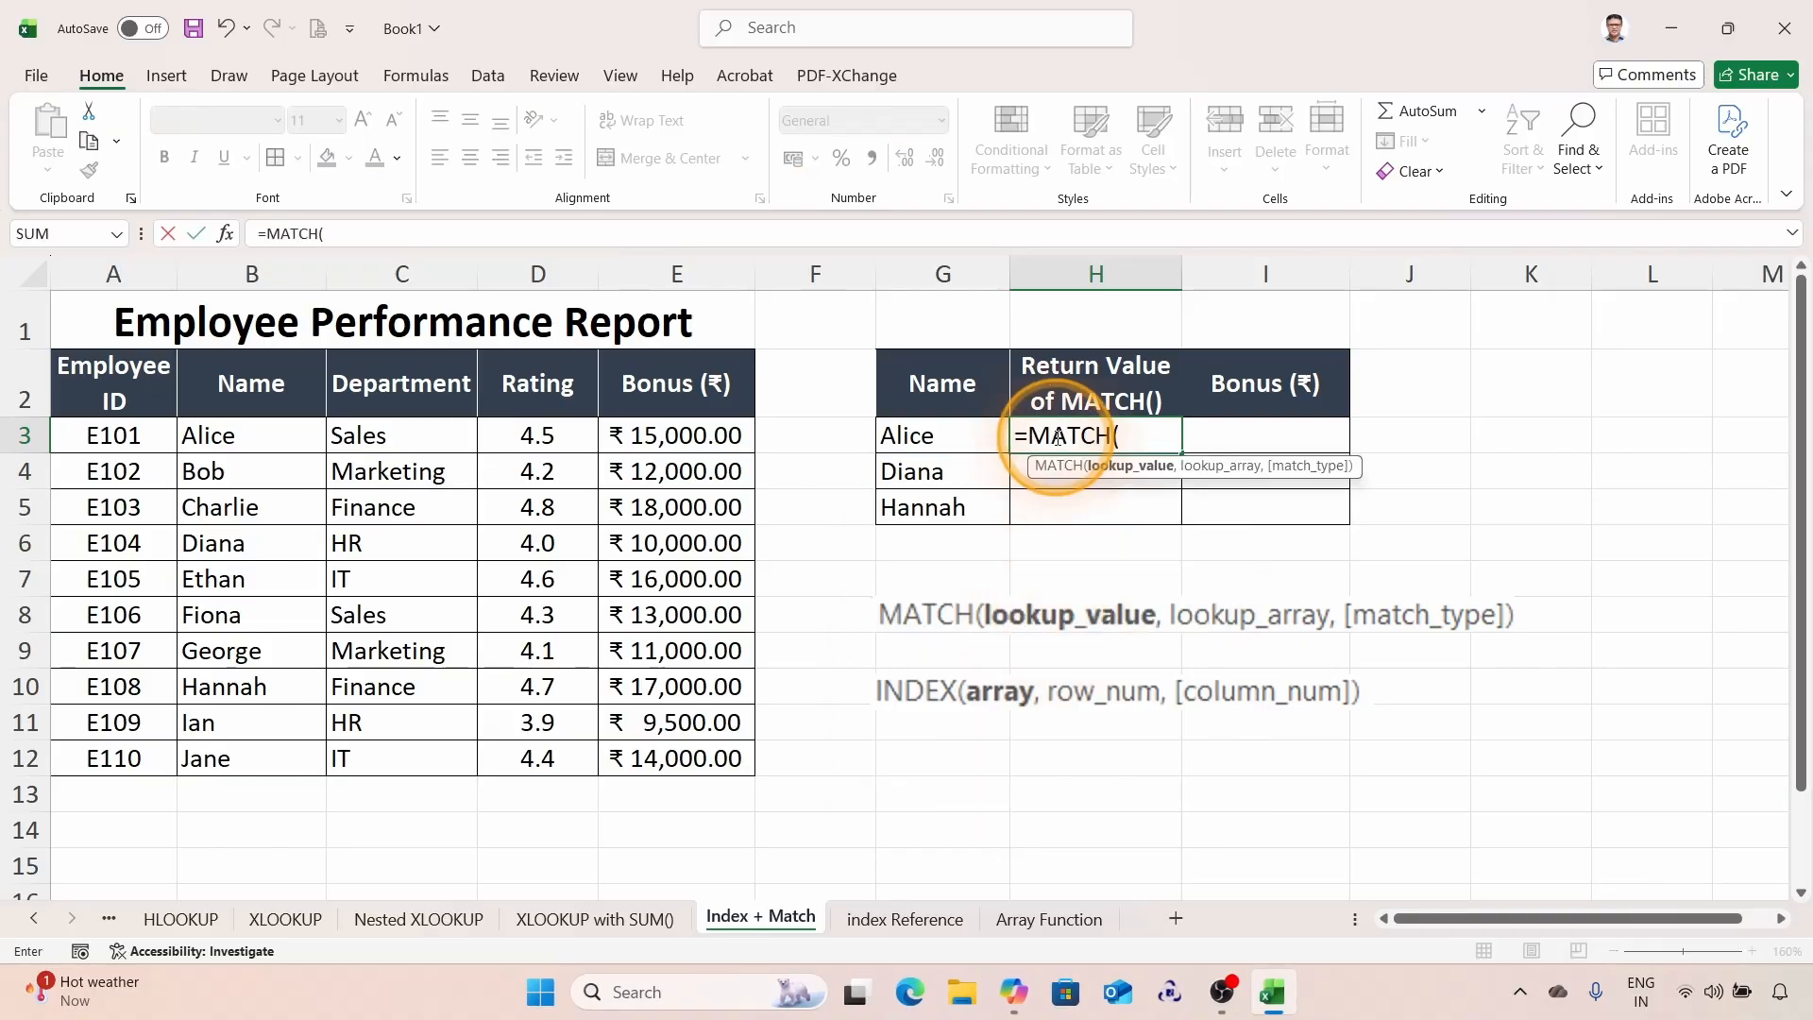
click(921, 436)
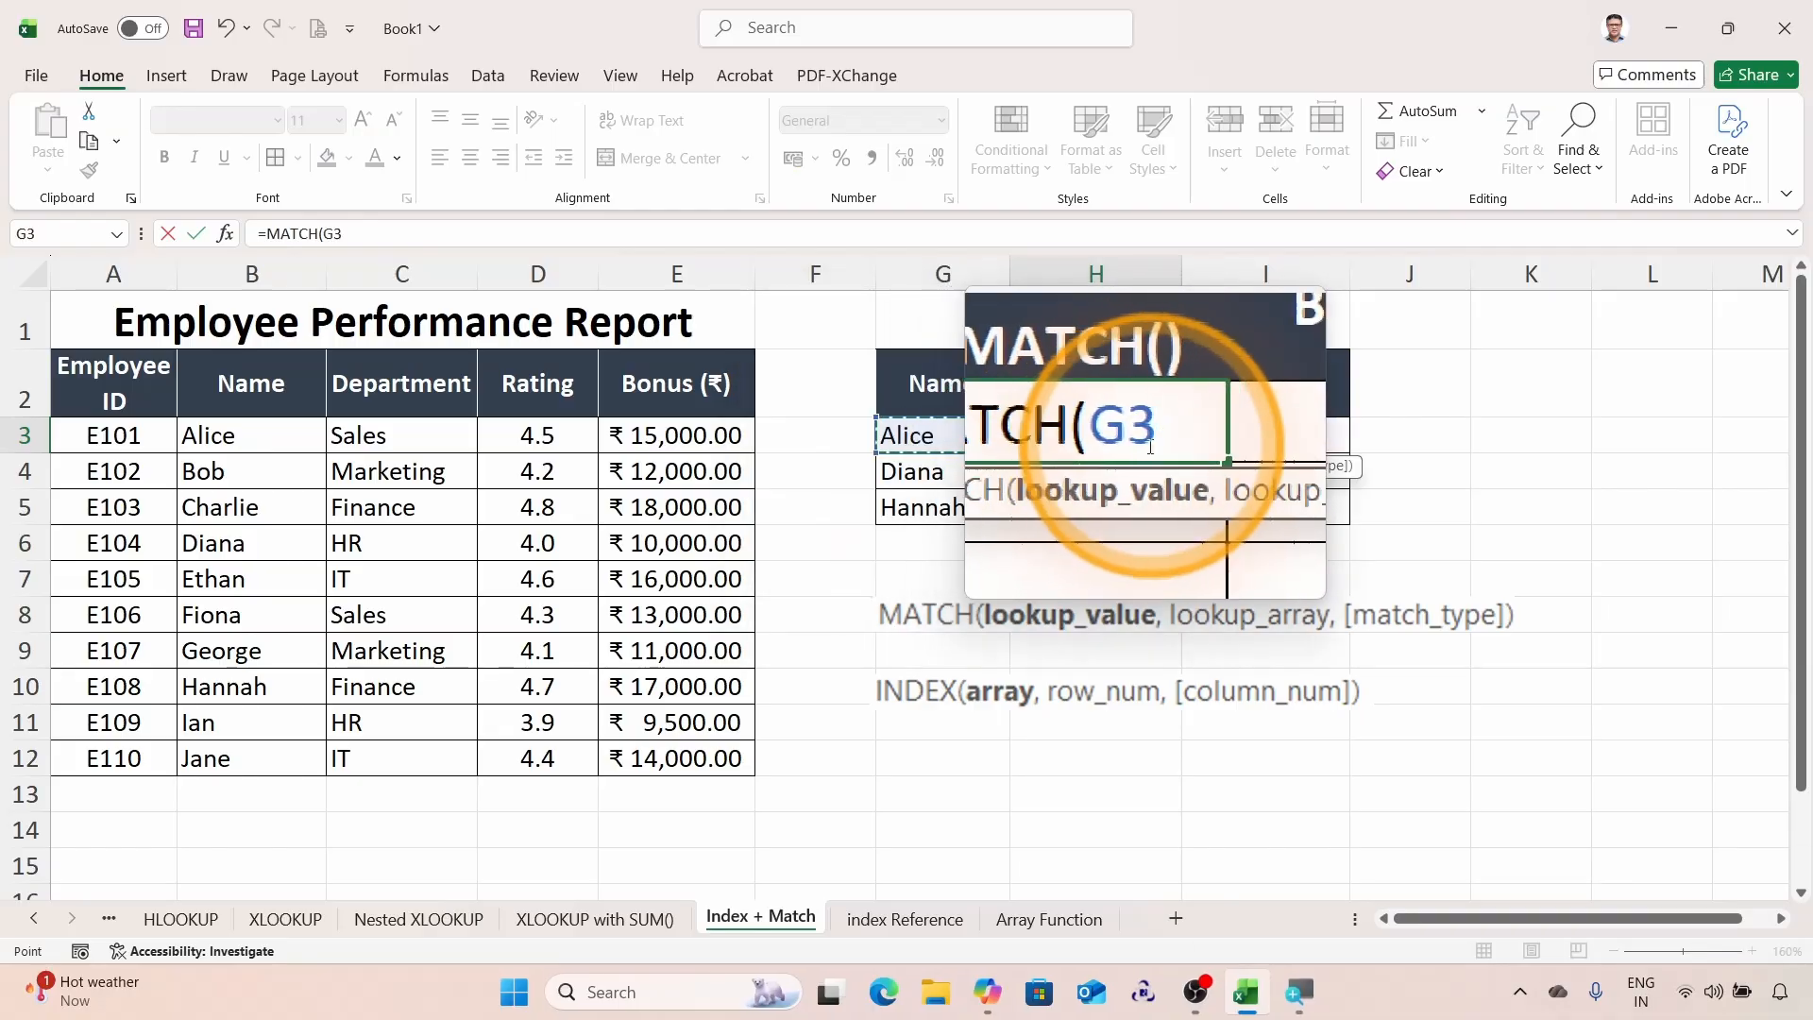
text(,)
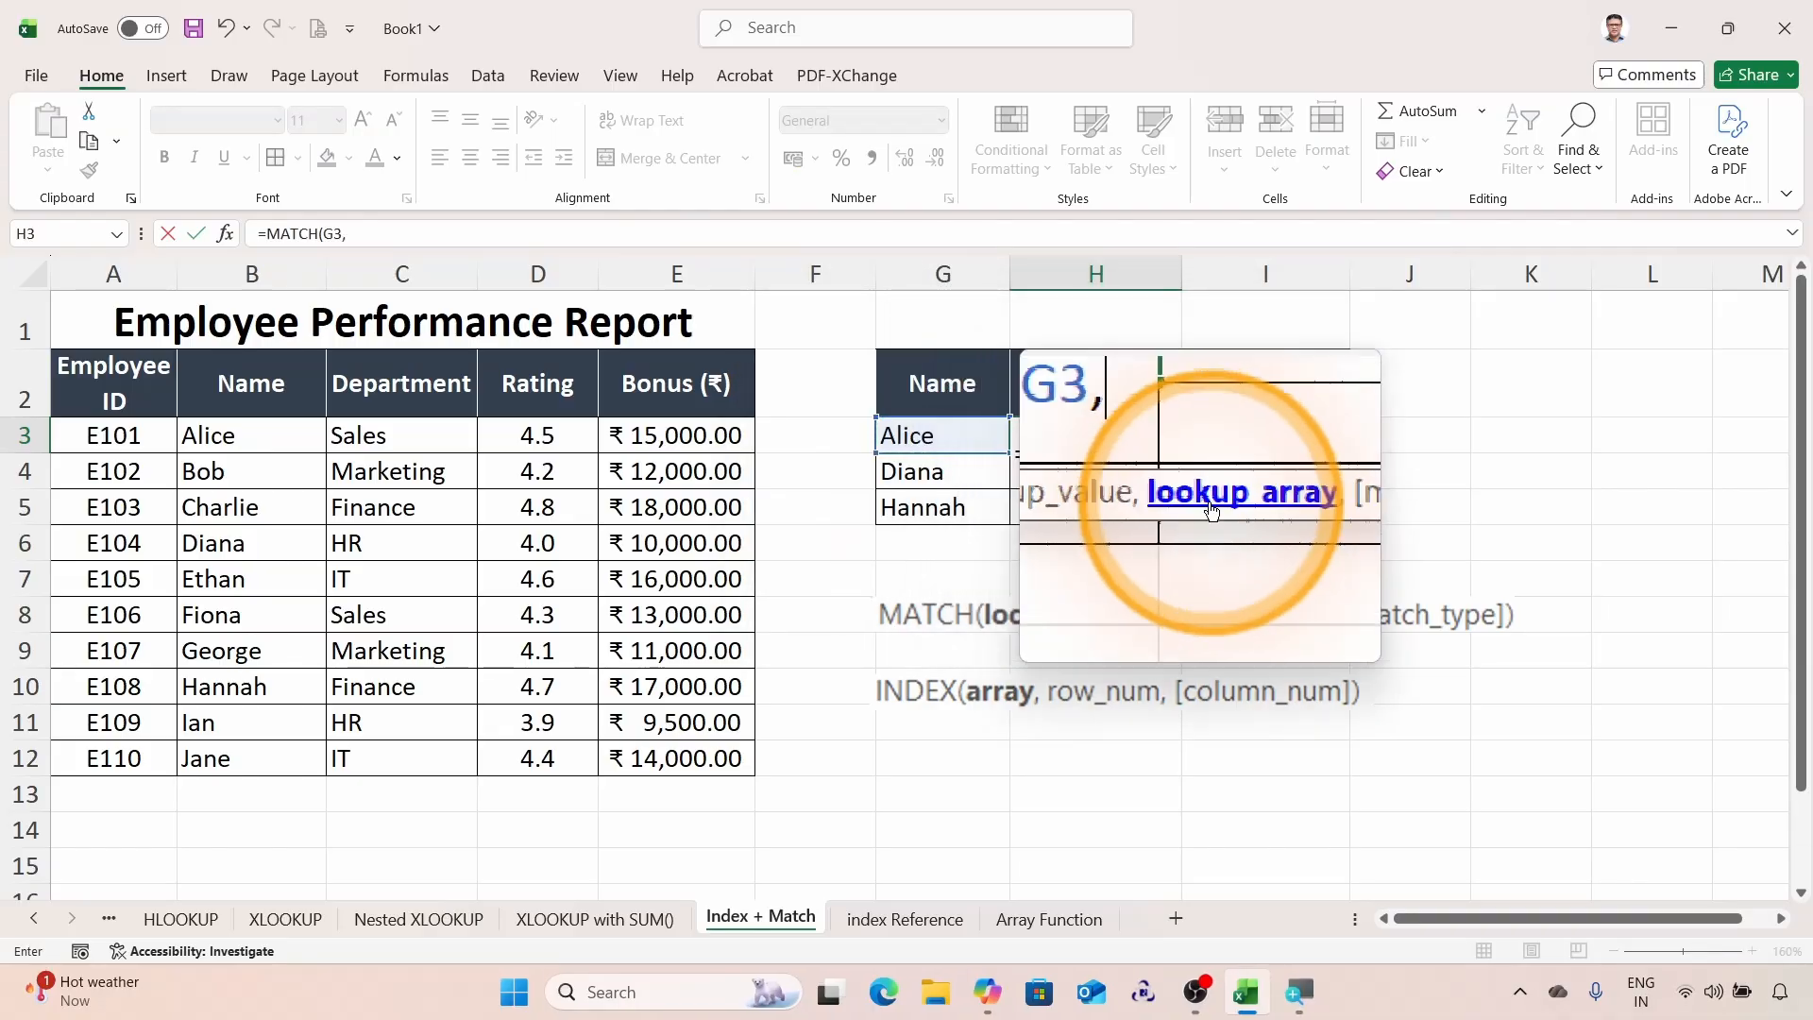
click(256, 435)
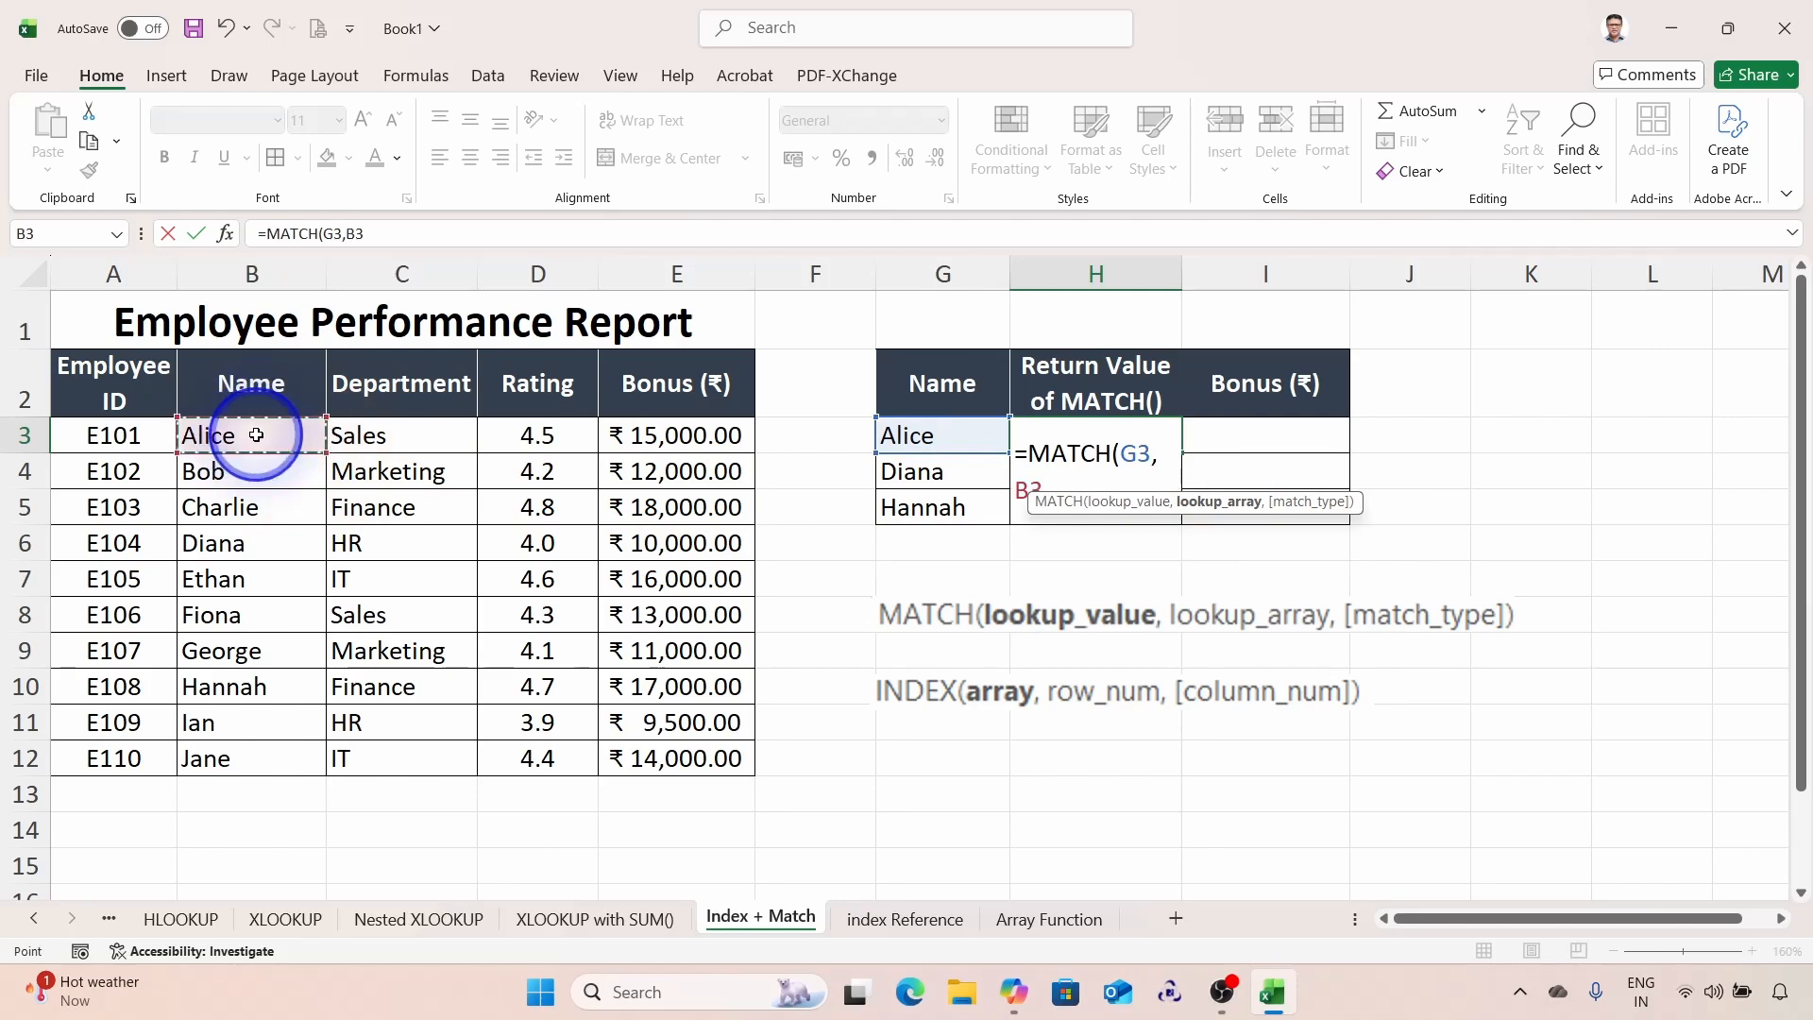
drag(256, 436, 263, 753)
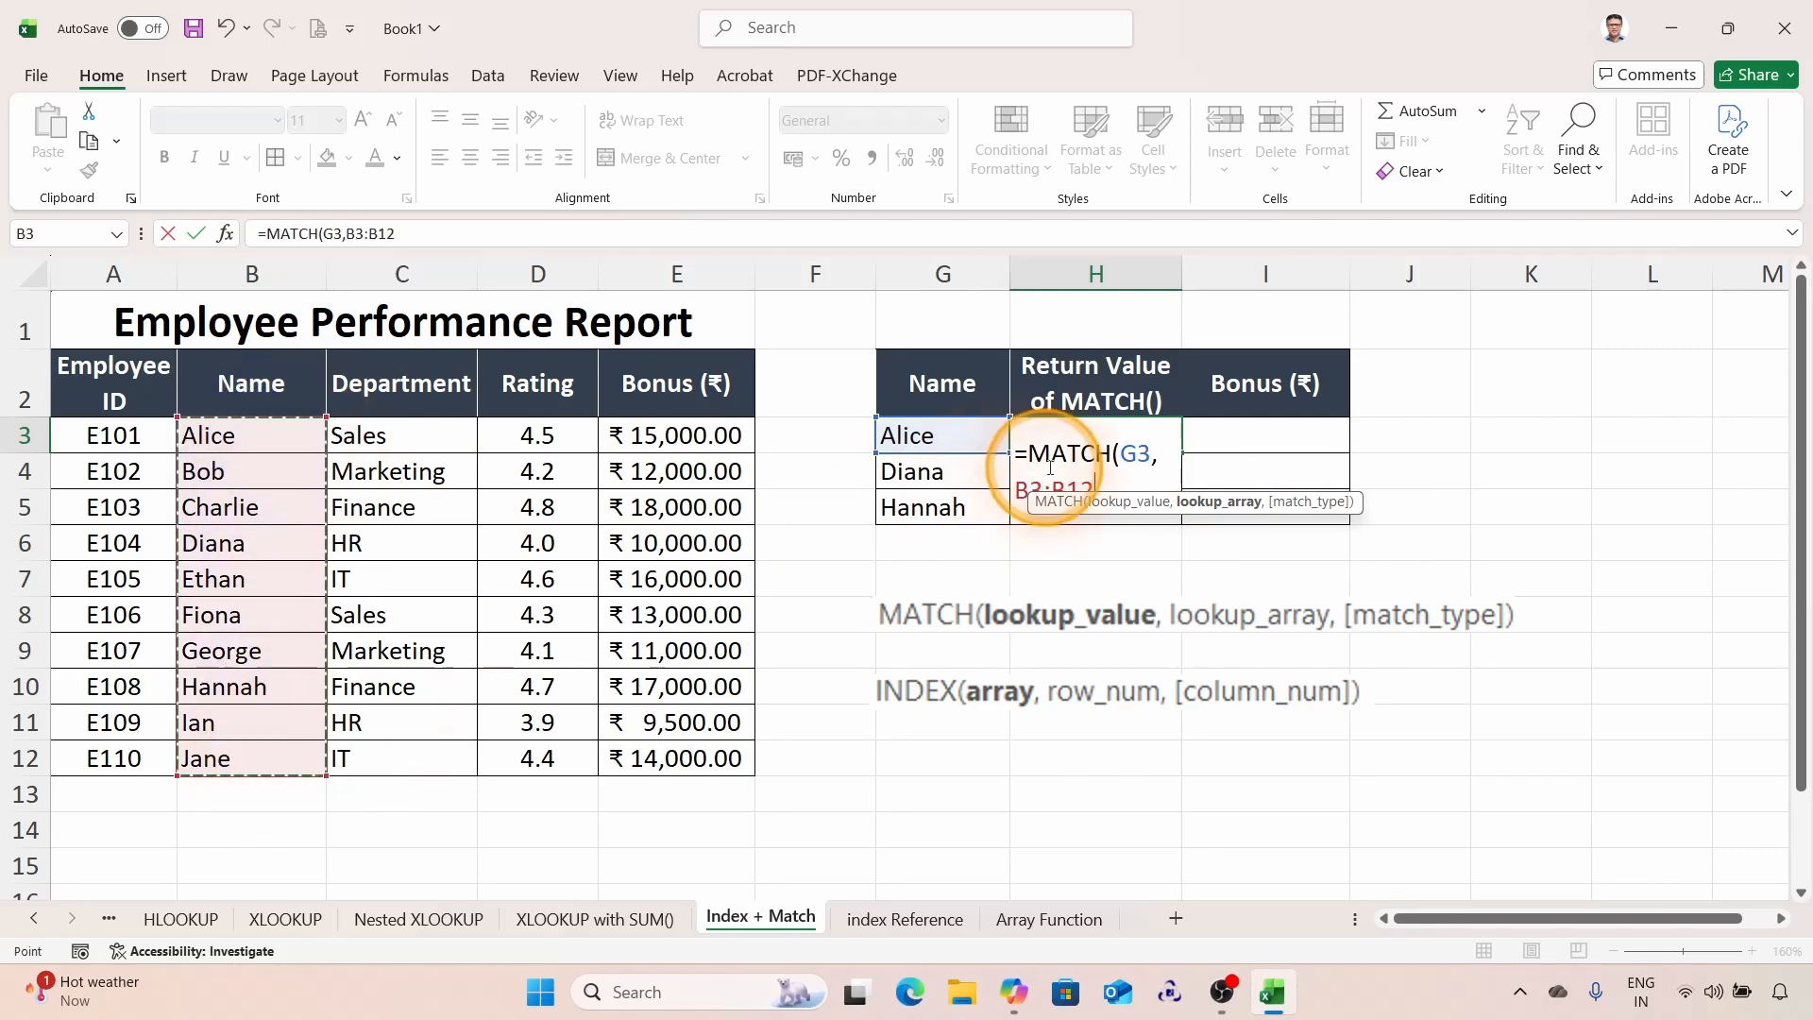
drag(1144, 501, 1201, 583)
double_click(1058, 490)
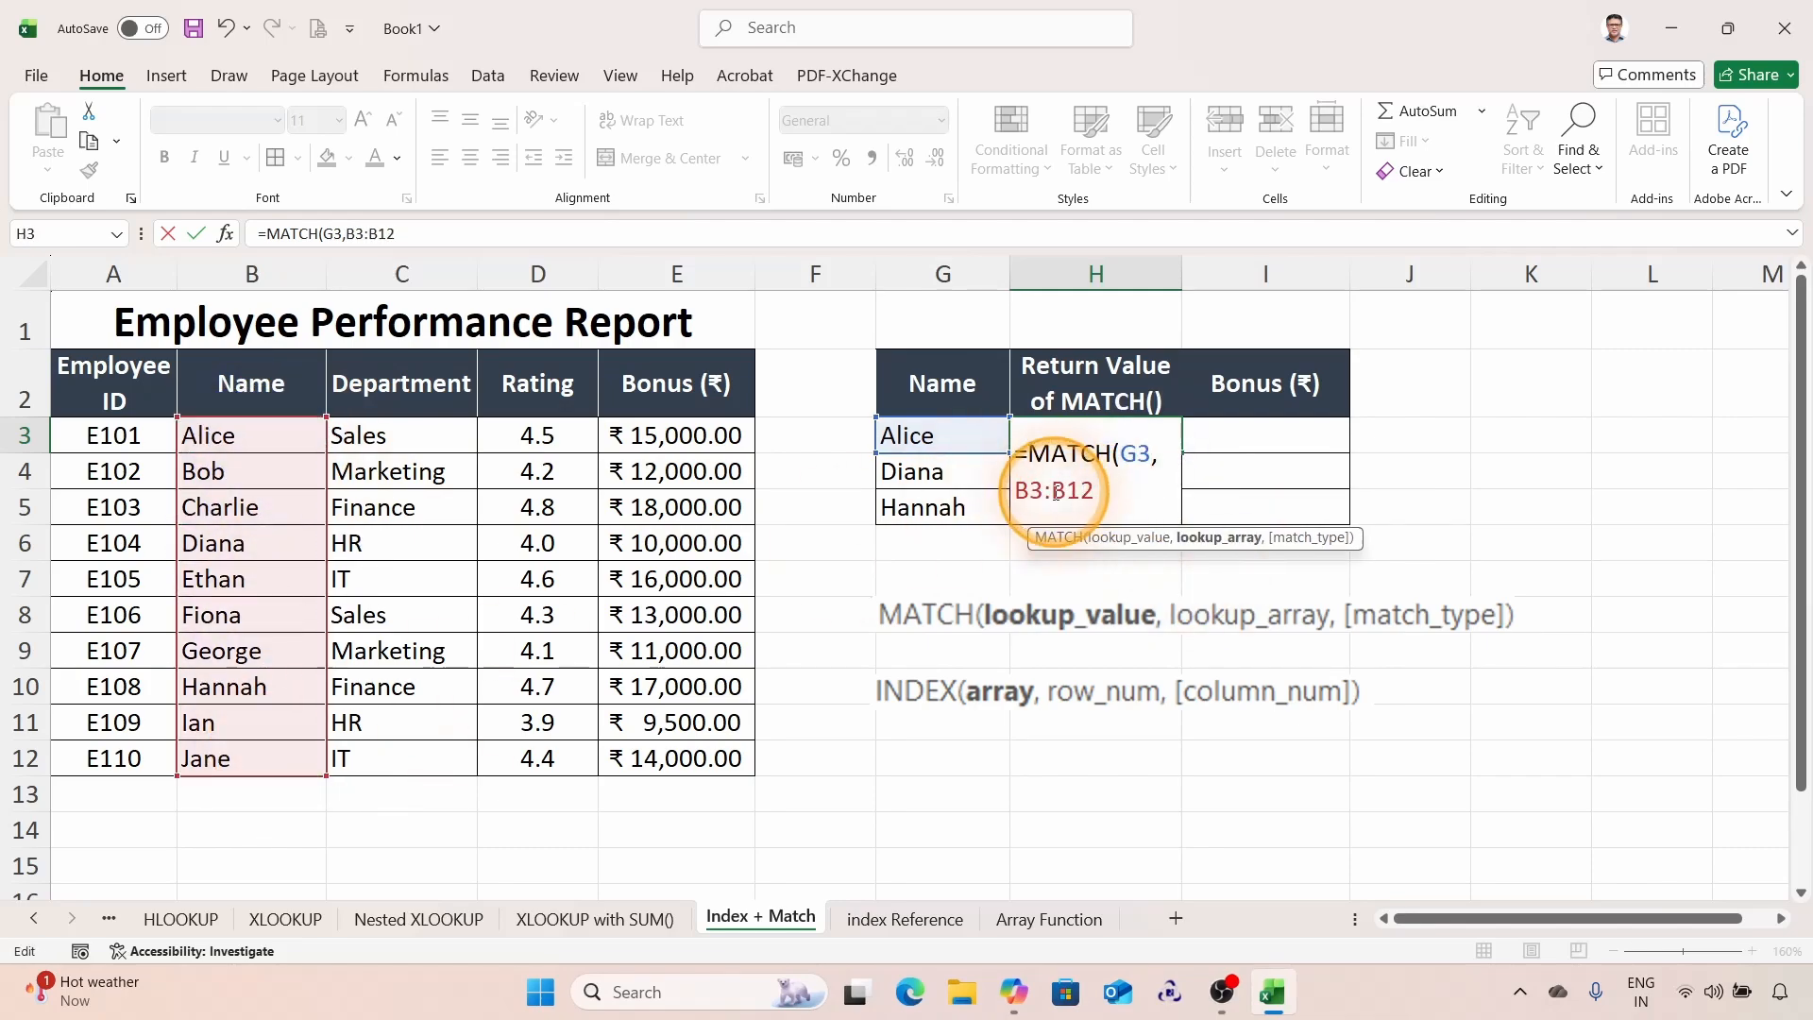
Step: Make the lookup range absolute as $B$3:$B$12, choose exact match 0, and close and enter the formula
key(F4)
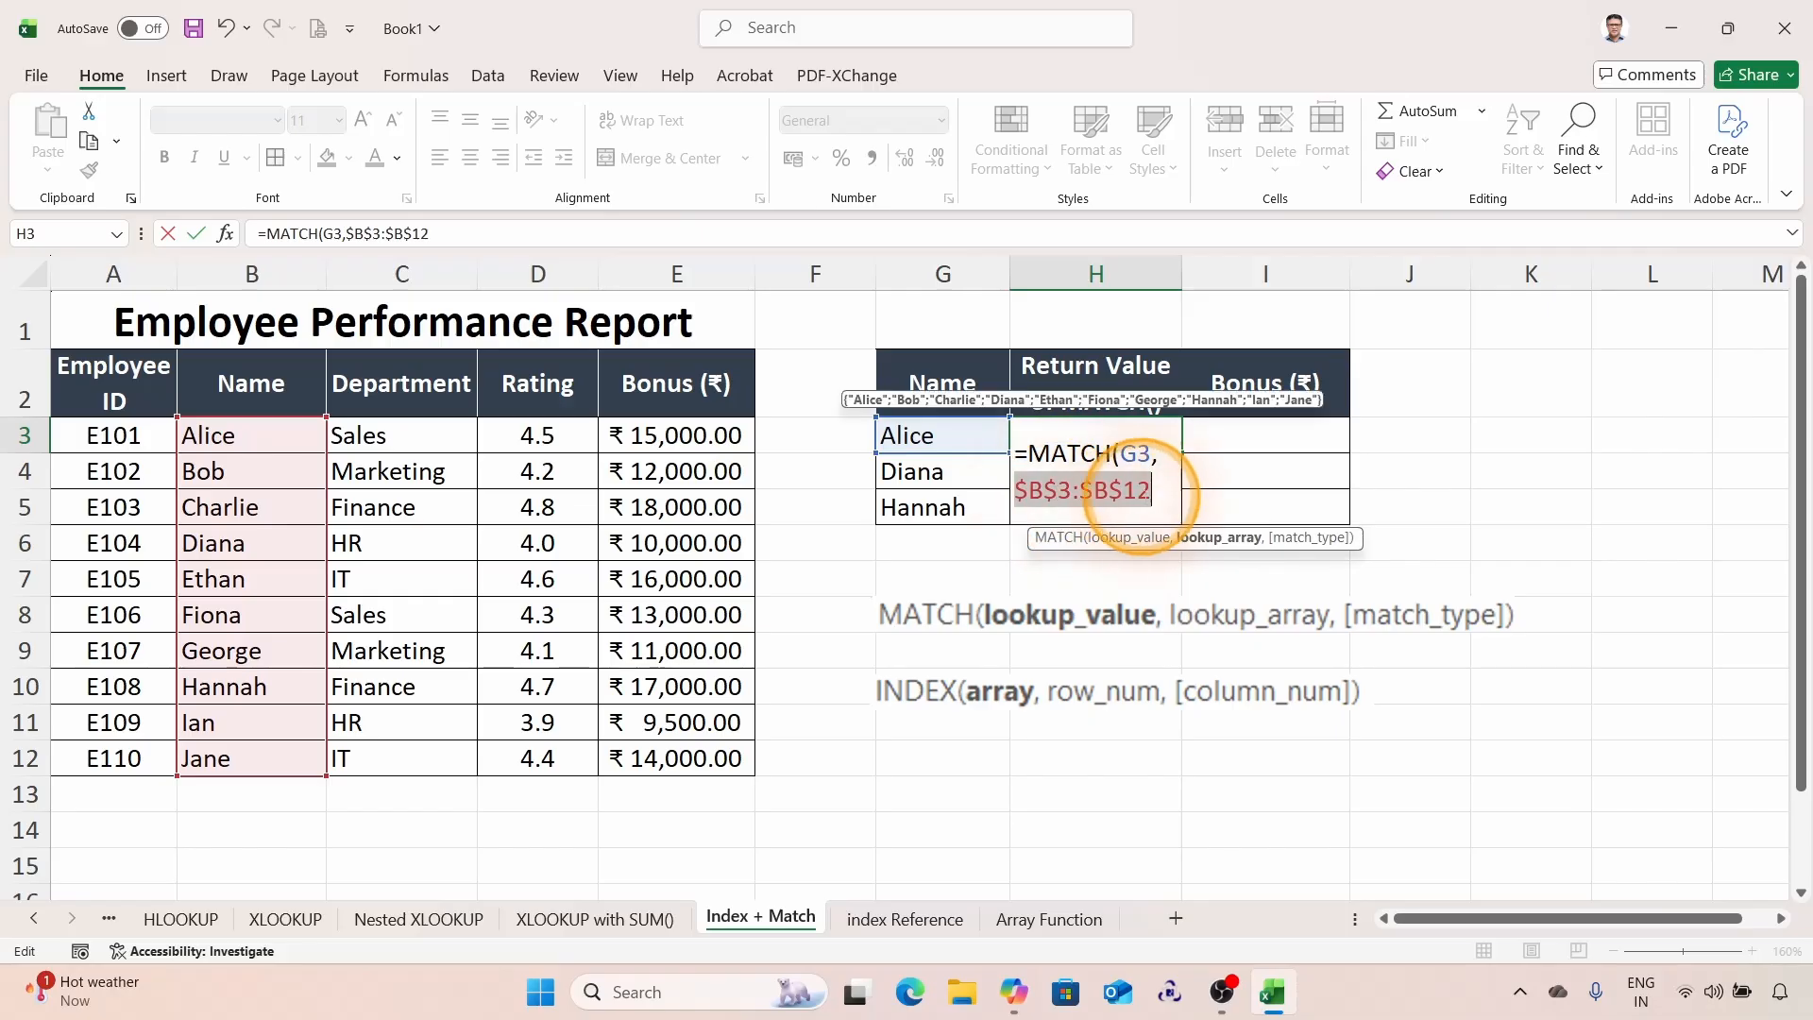
click(1155, 497)
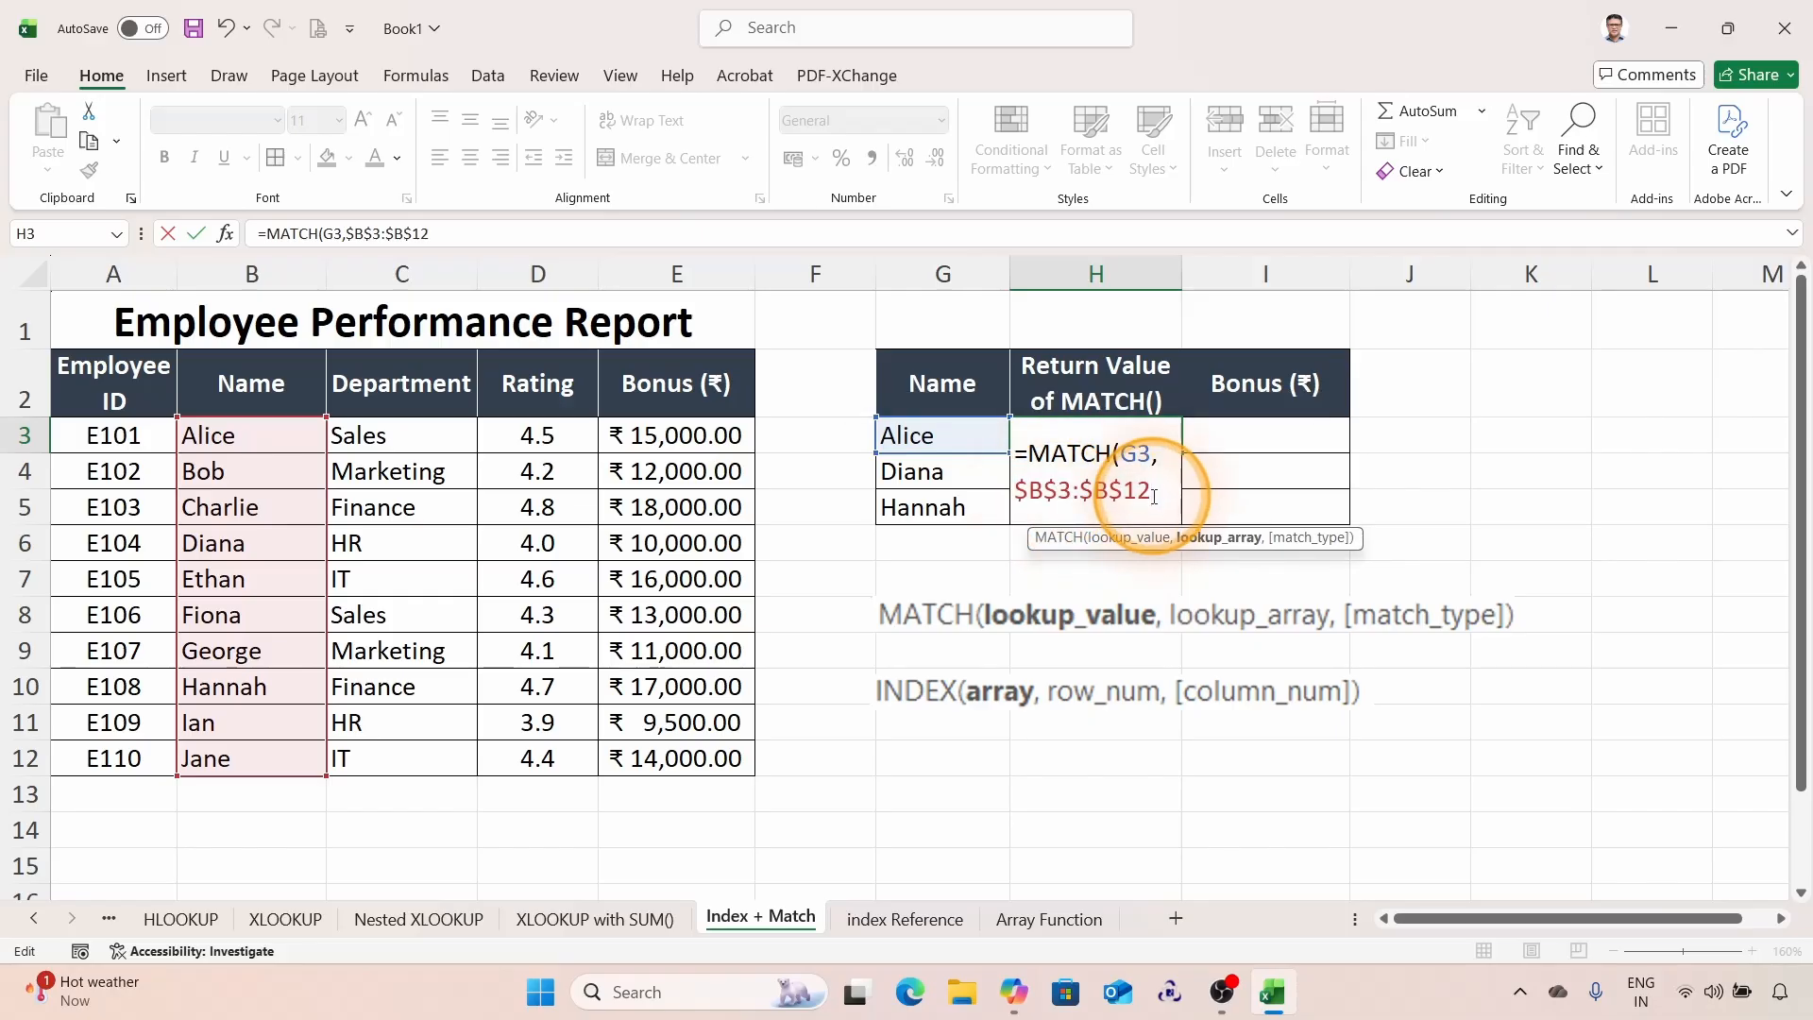
text(,)
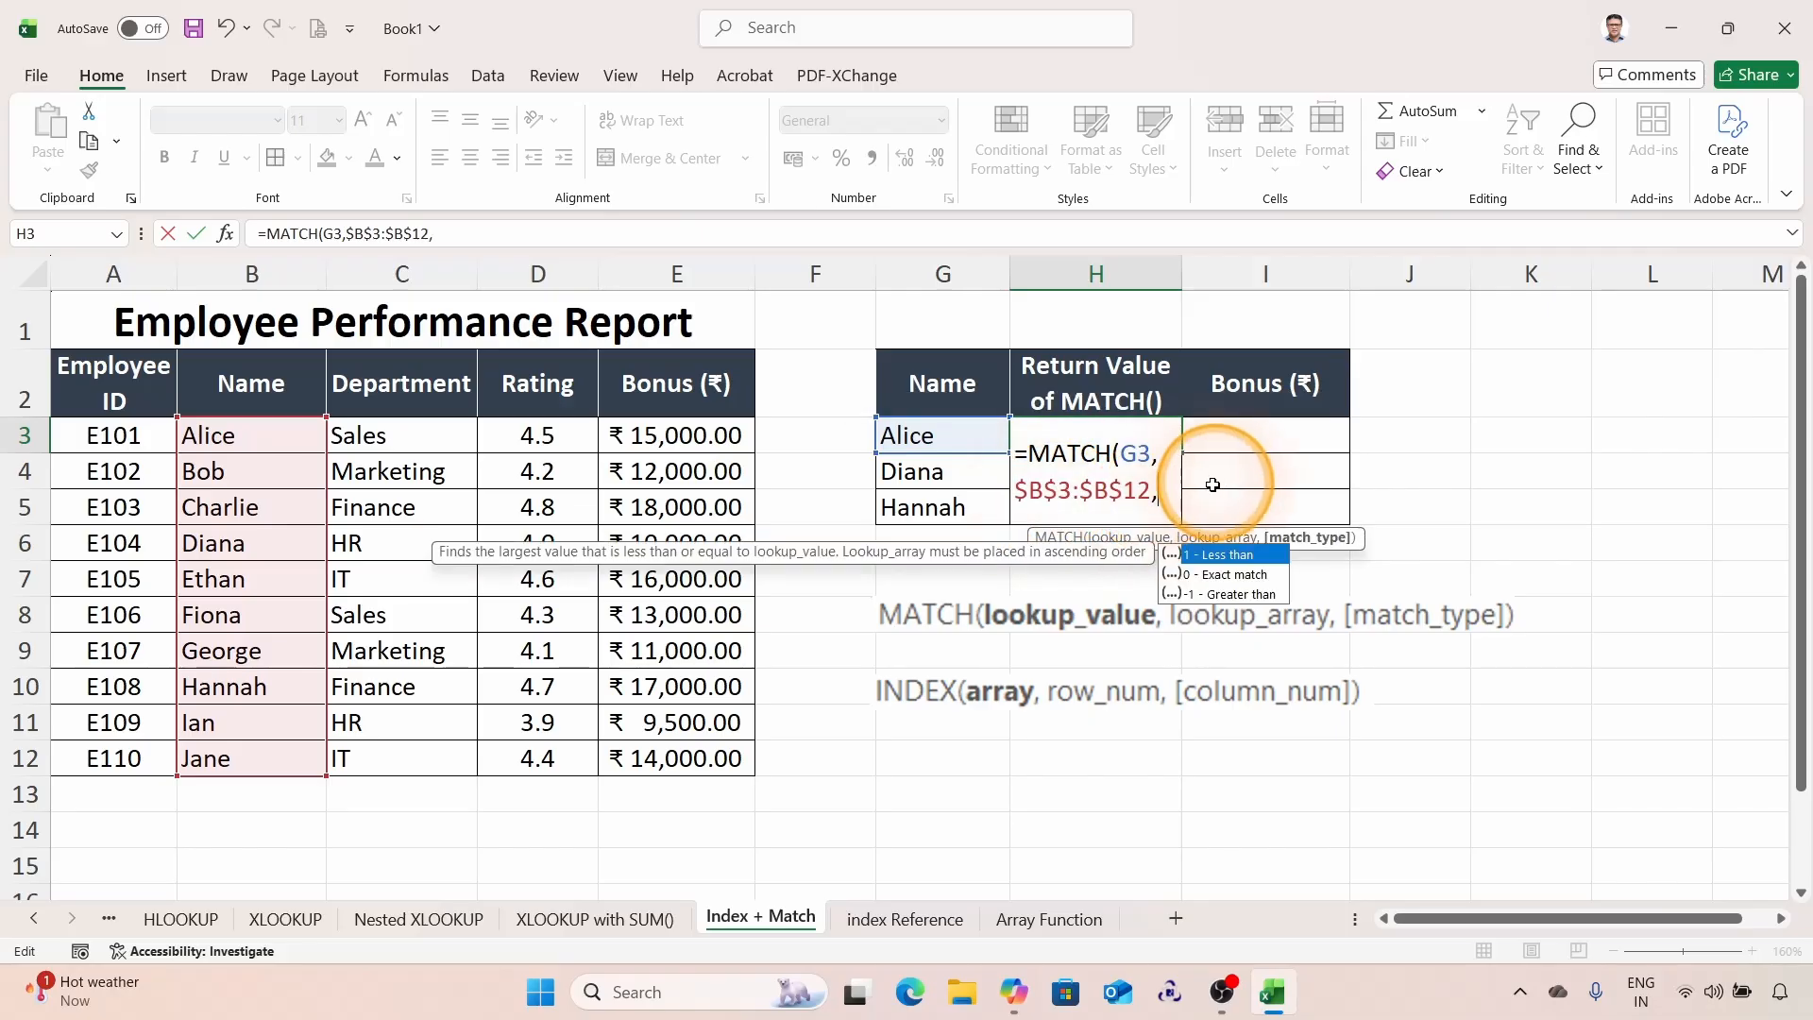
double_click(1211, 577)
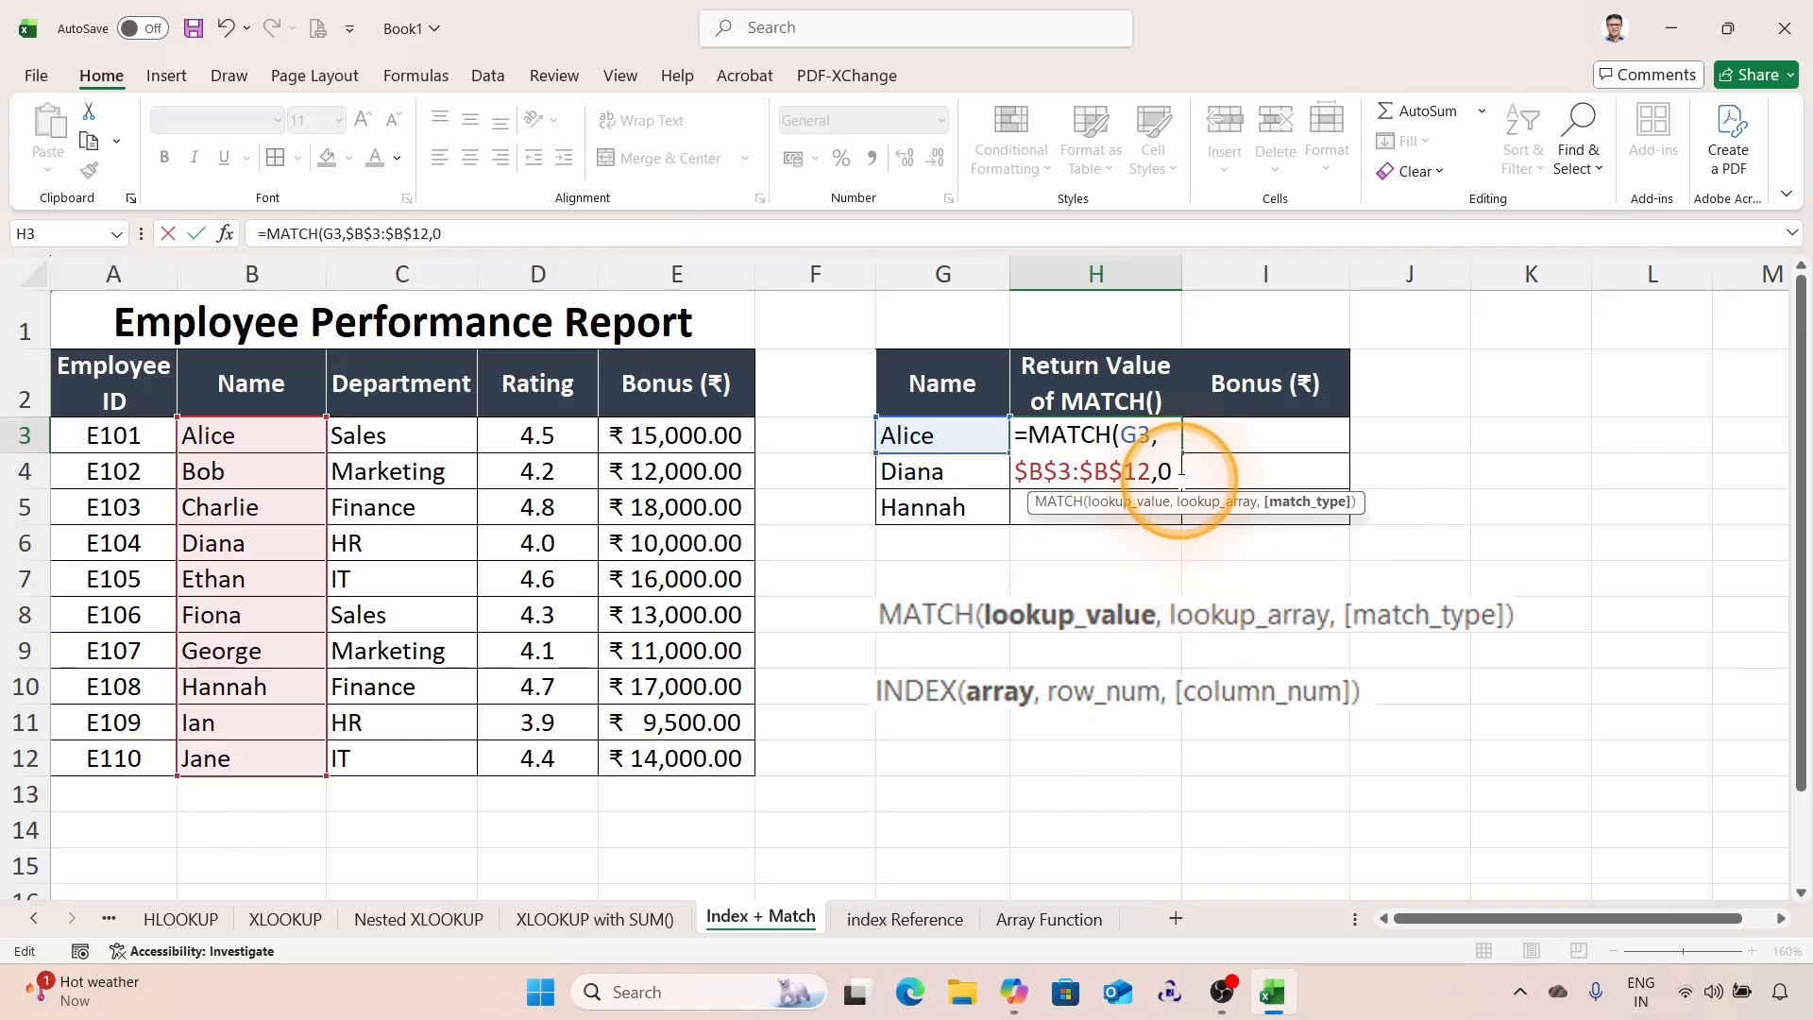
text())
key(Return)
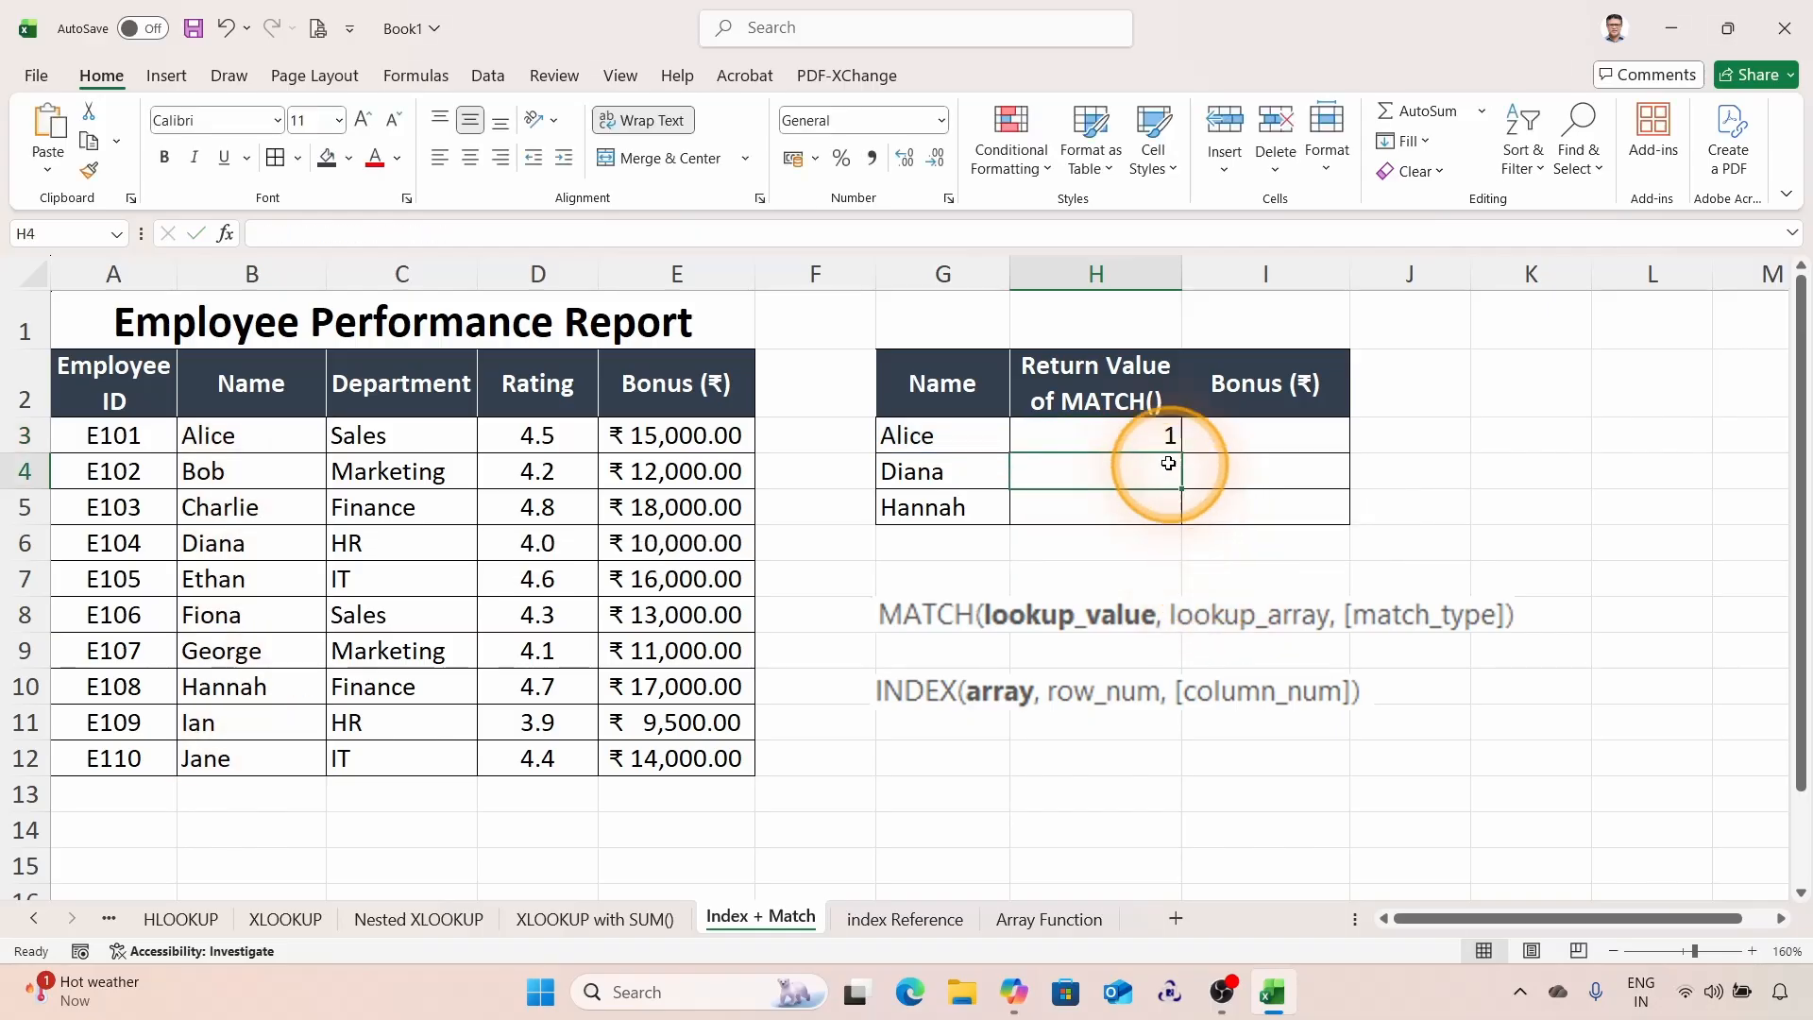
Step: Copy the MATCH formula from H3 down to H5 for Diana and Hannah
click(1163, 440)
drag(1181, 457, 1186, 514)
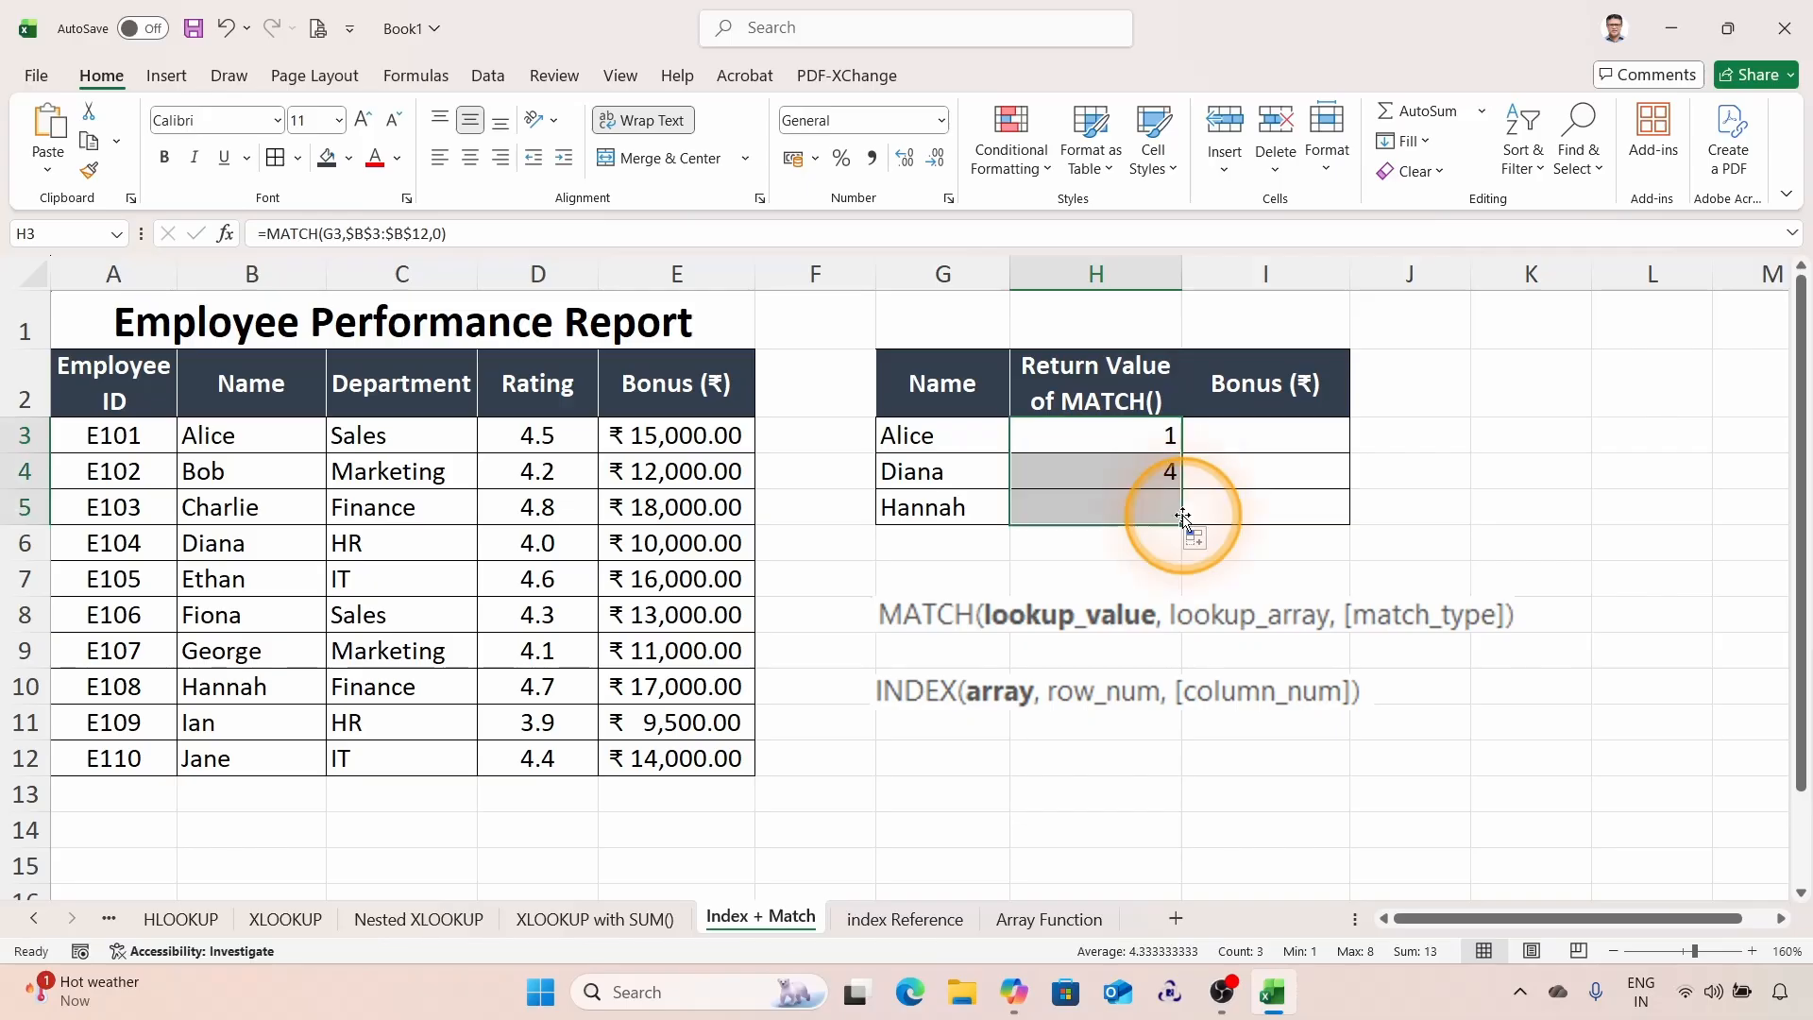
click(1102, 469)
click(1107, 442)
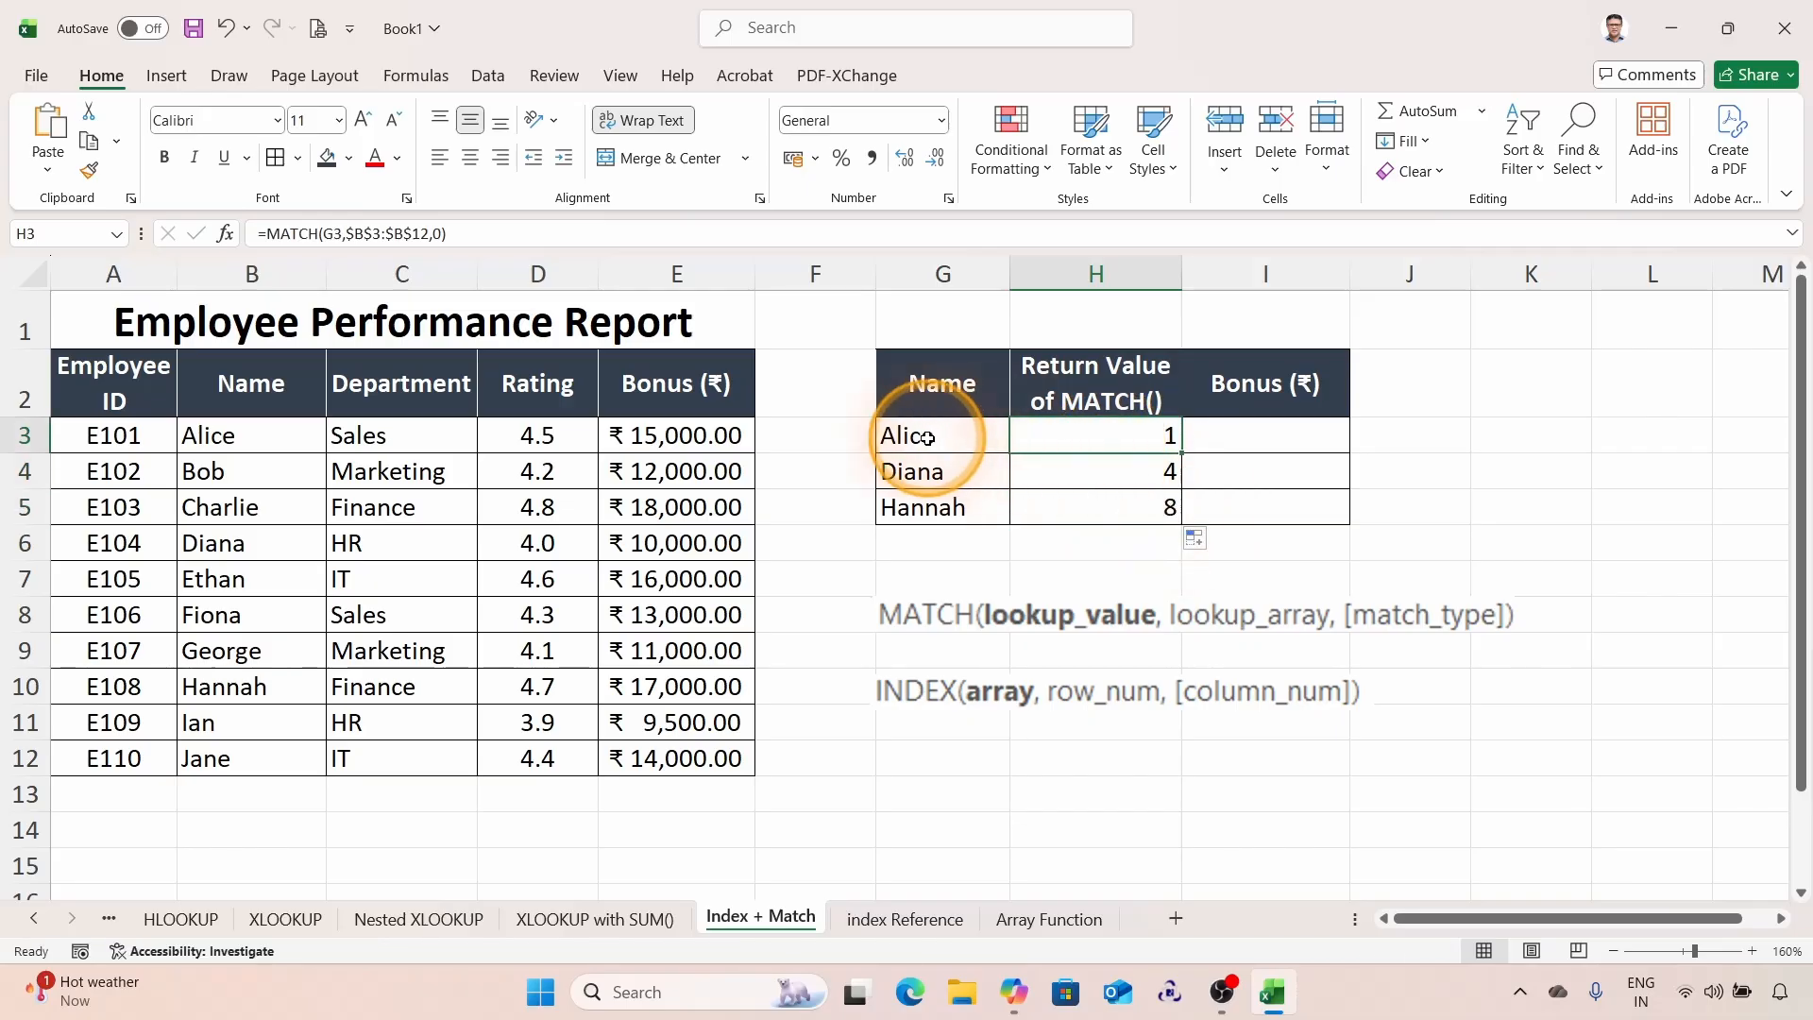
Step: Examine where Alice, Diana and Hannah sit within the names list B3:B12
click(225, 434)
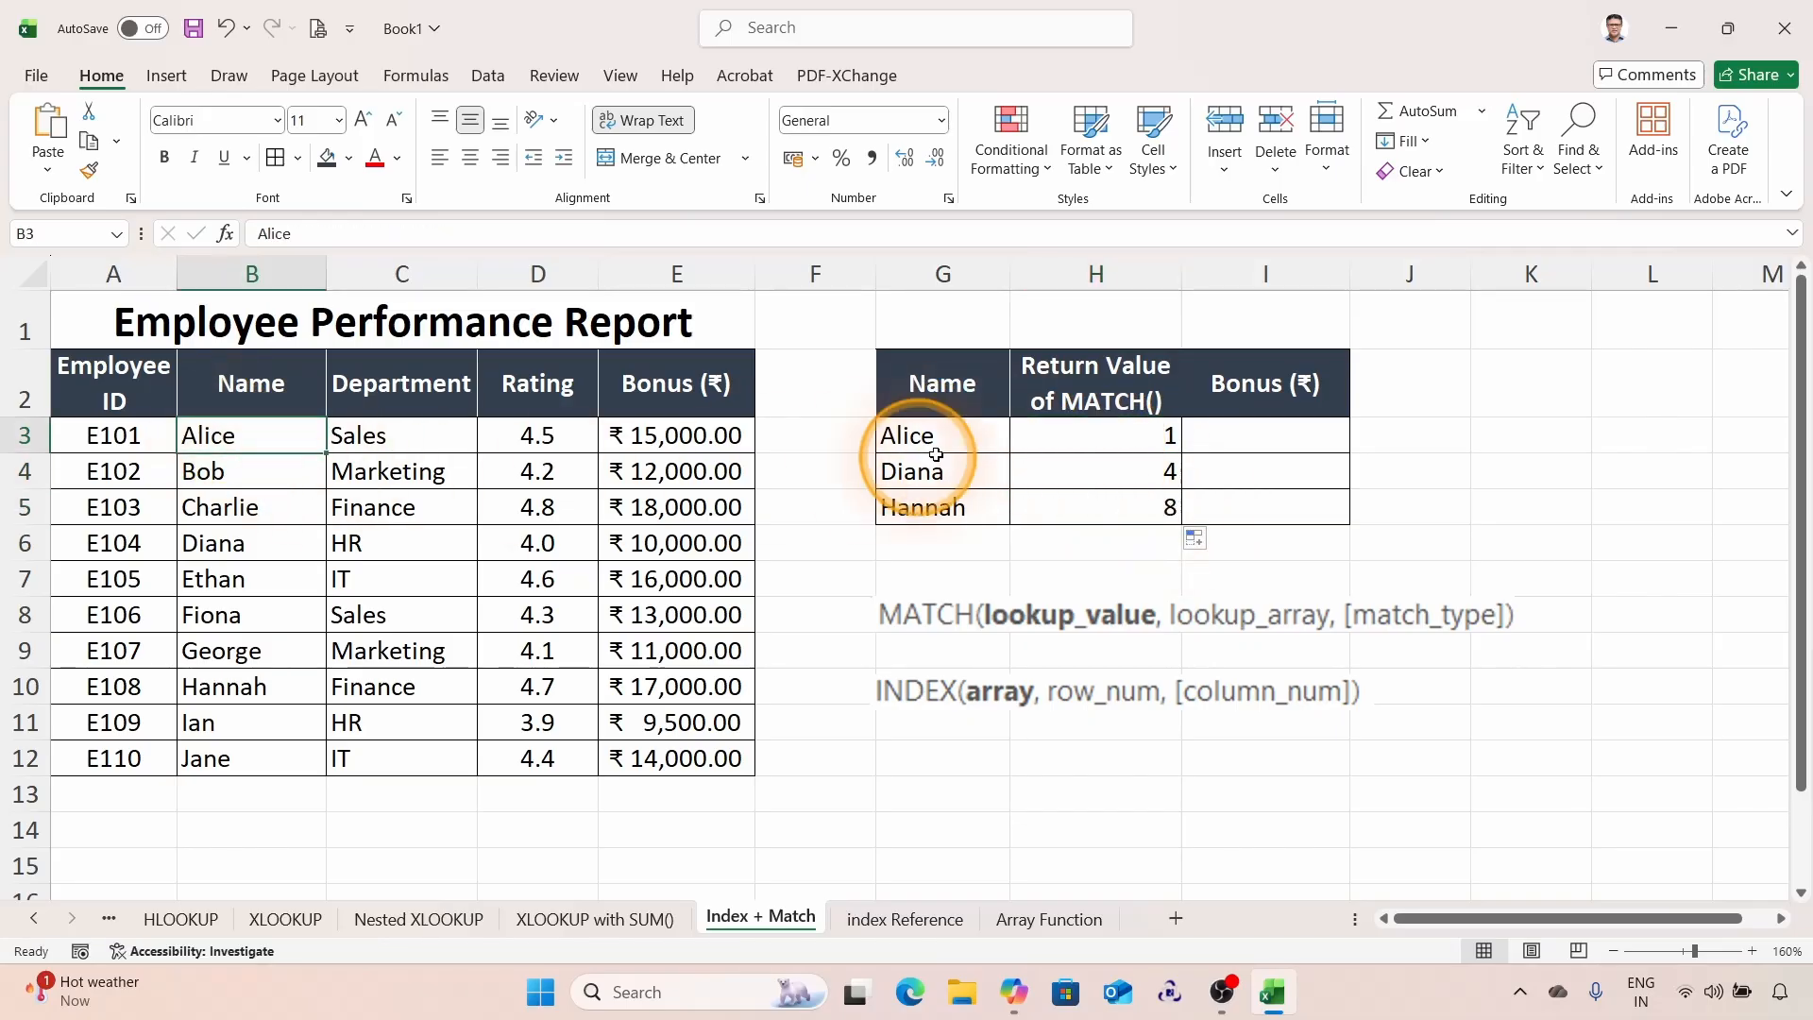
drag(226, 458, 252, 753)
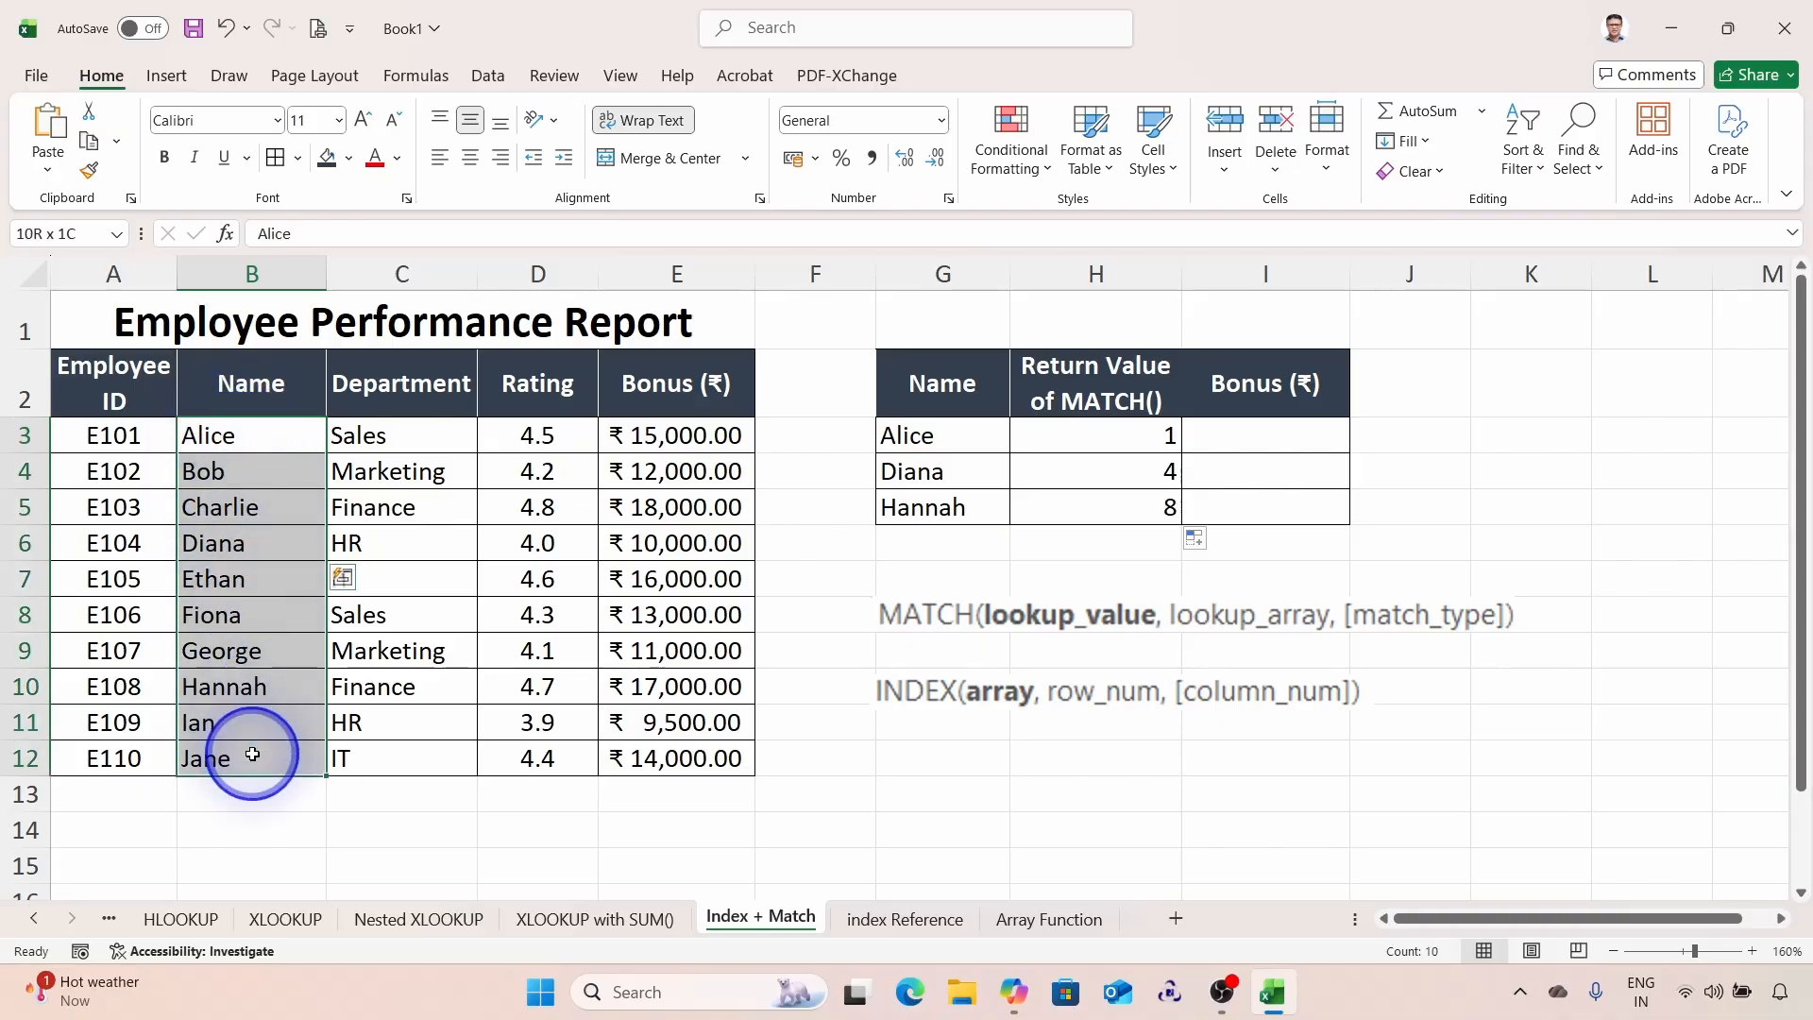
click(243, 548)
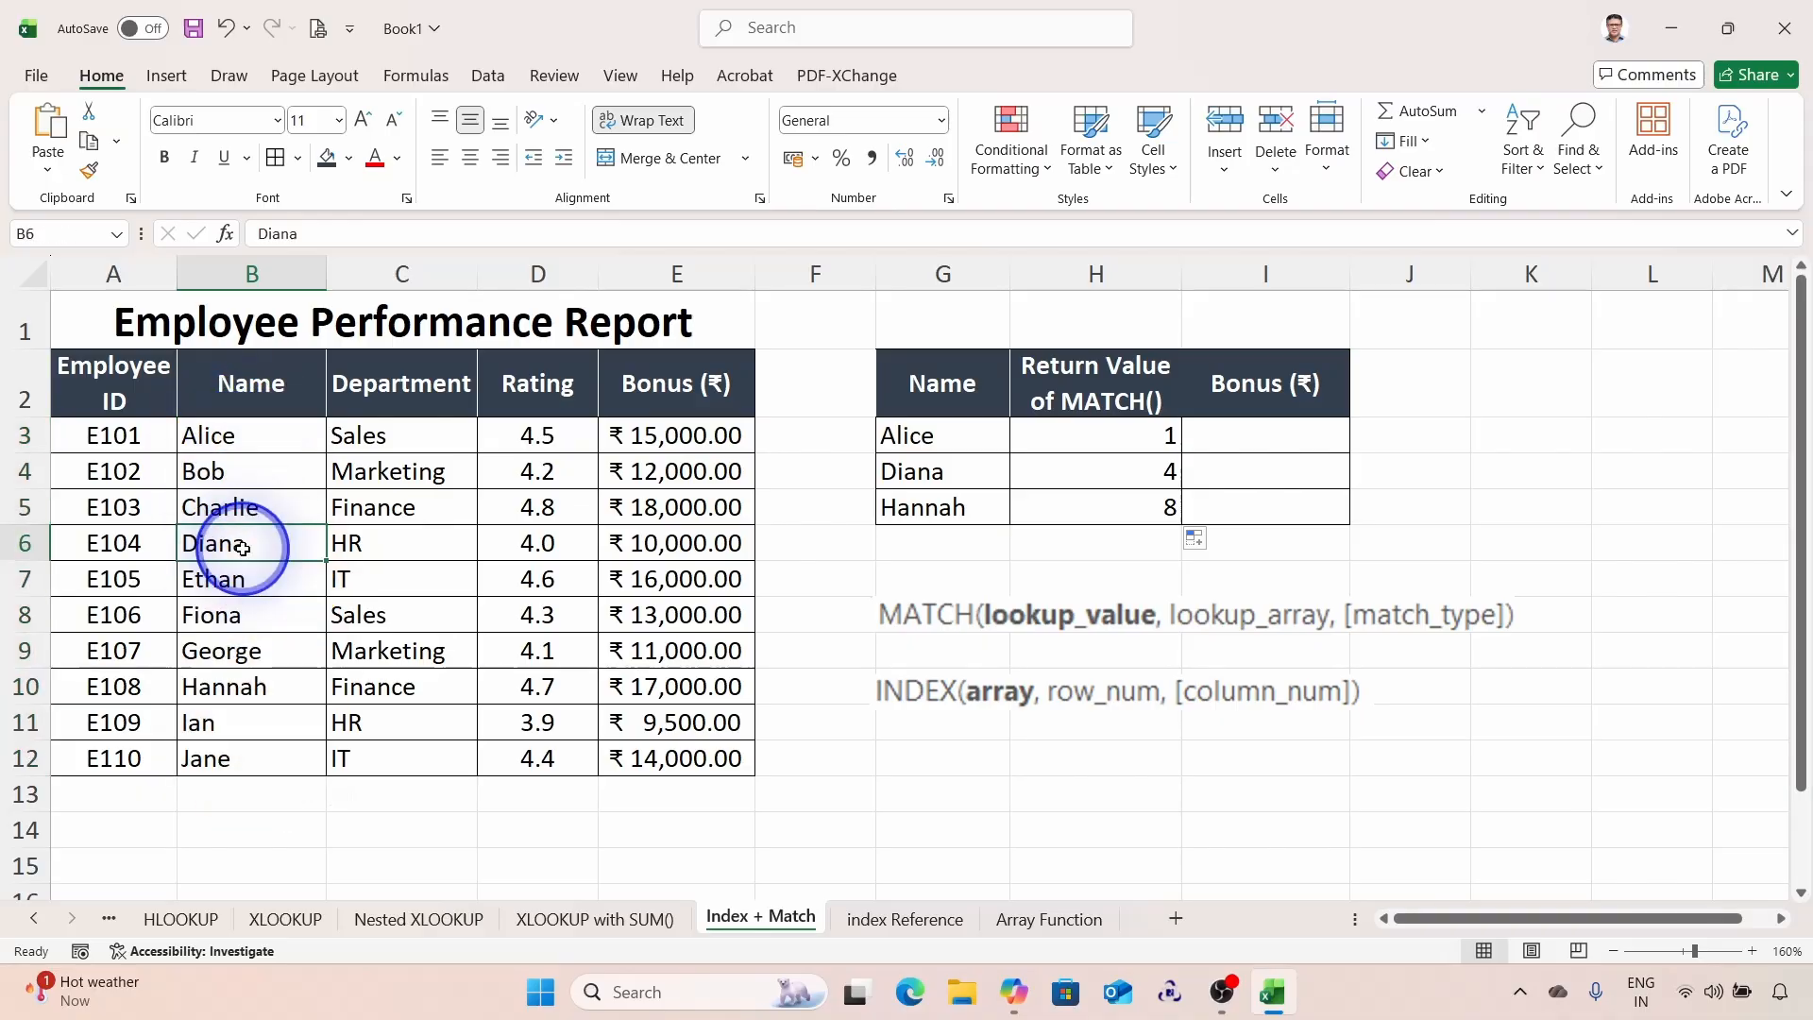
click(224, 688)
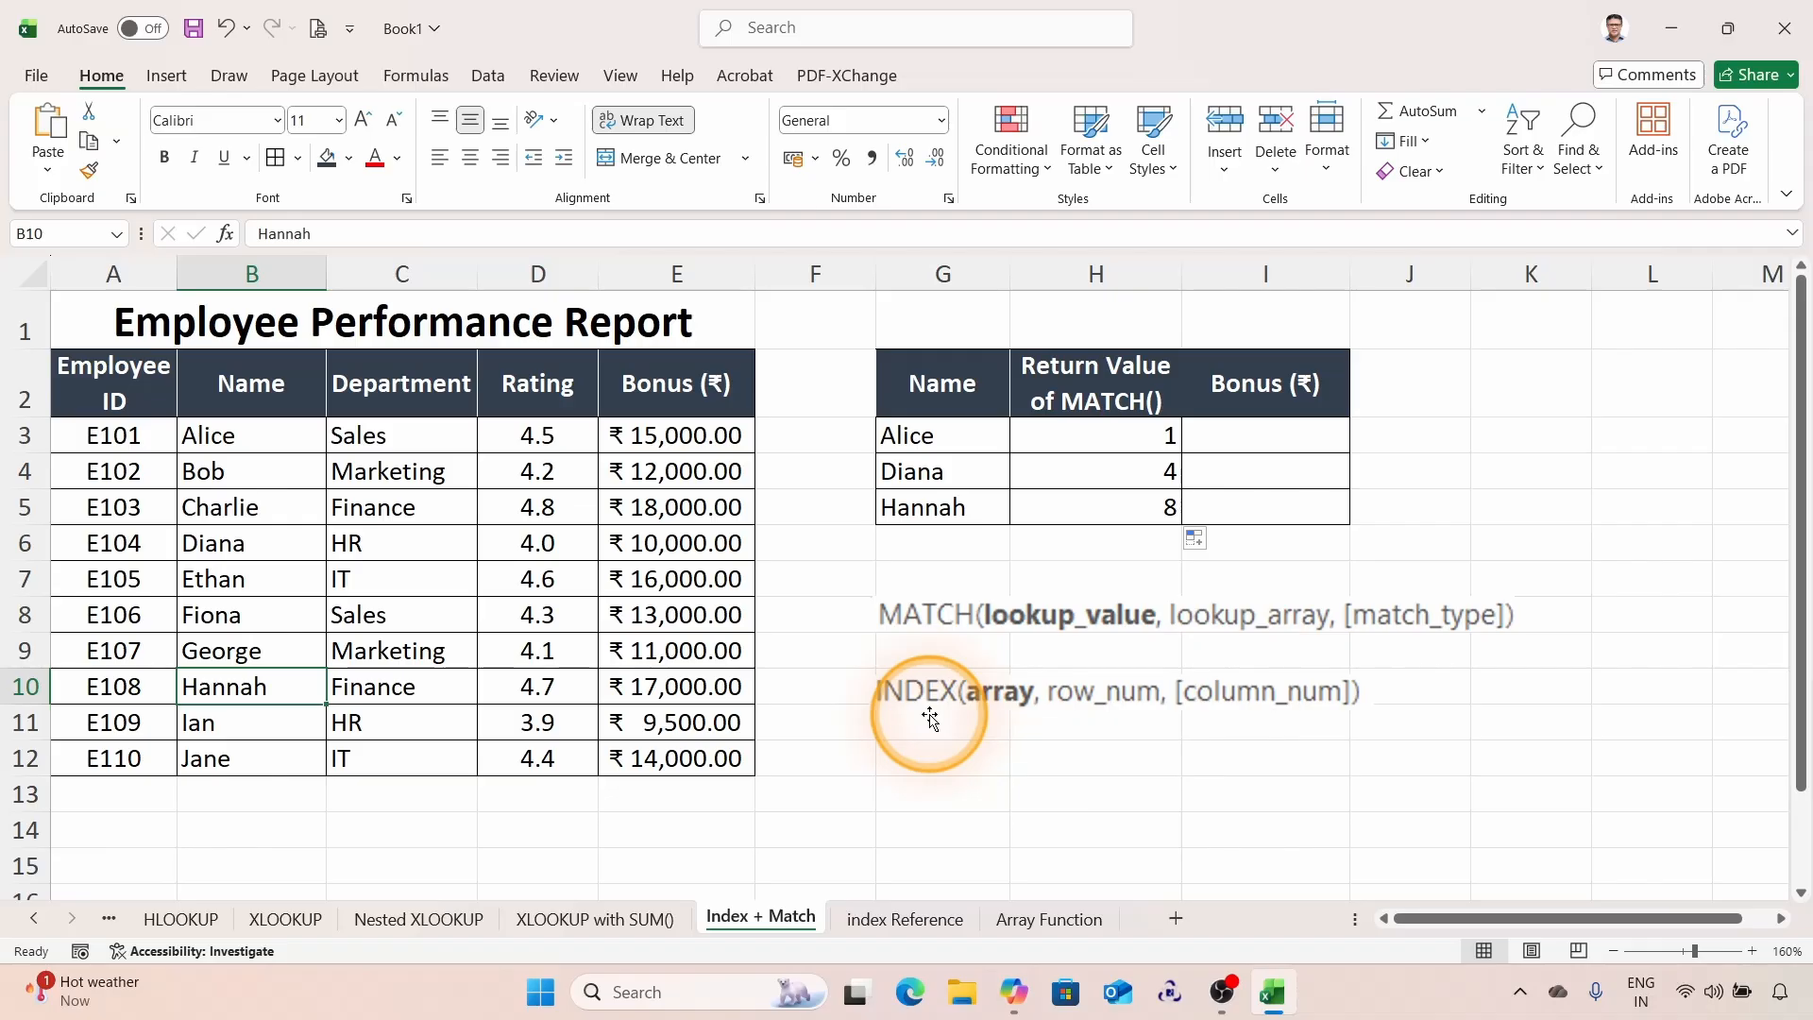
Step: Start an INDEX formula in I3 using the bonus range $E$3:$E$12 as the array
click(1250, 444)
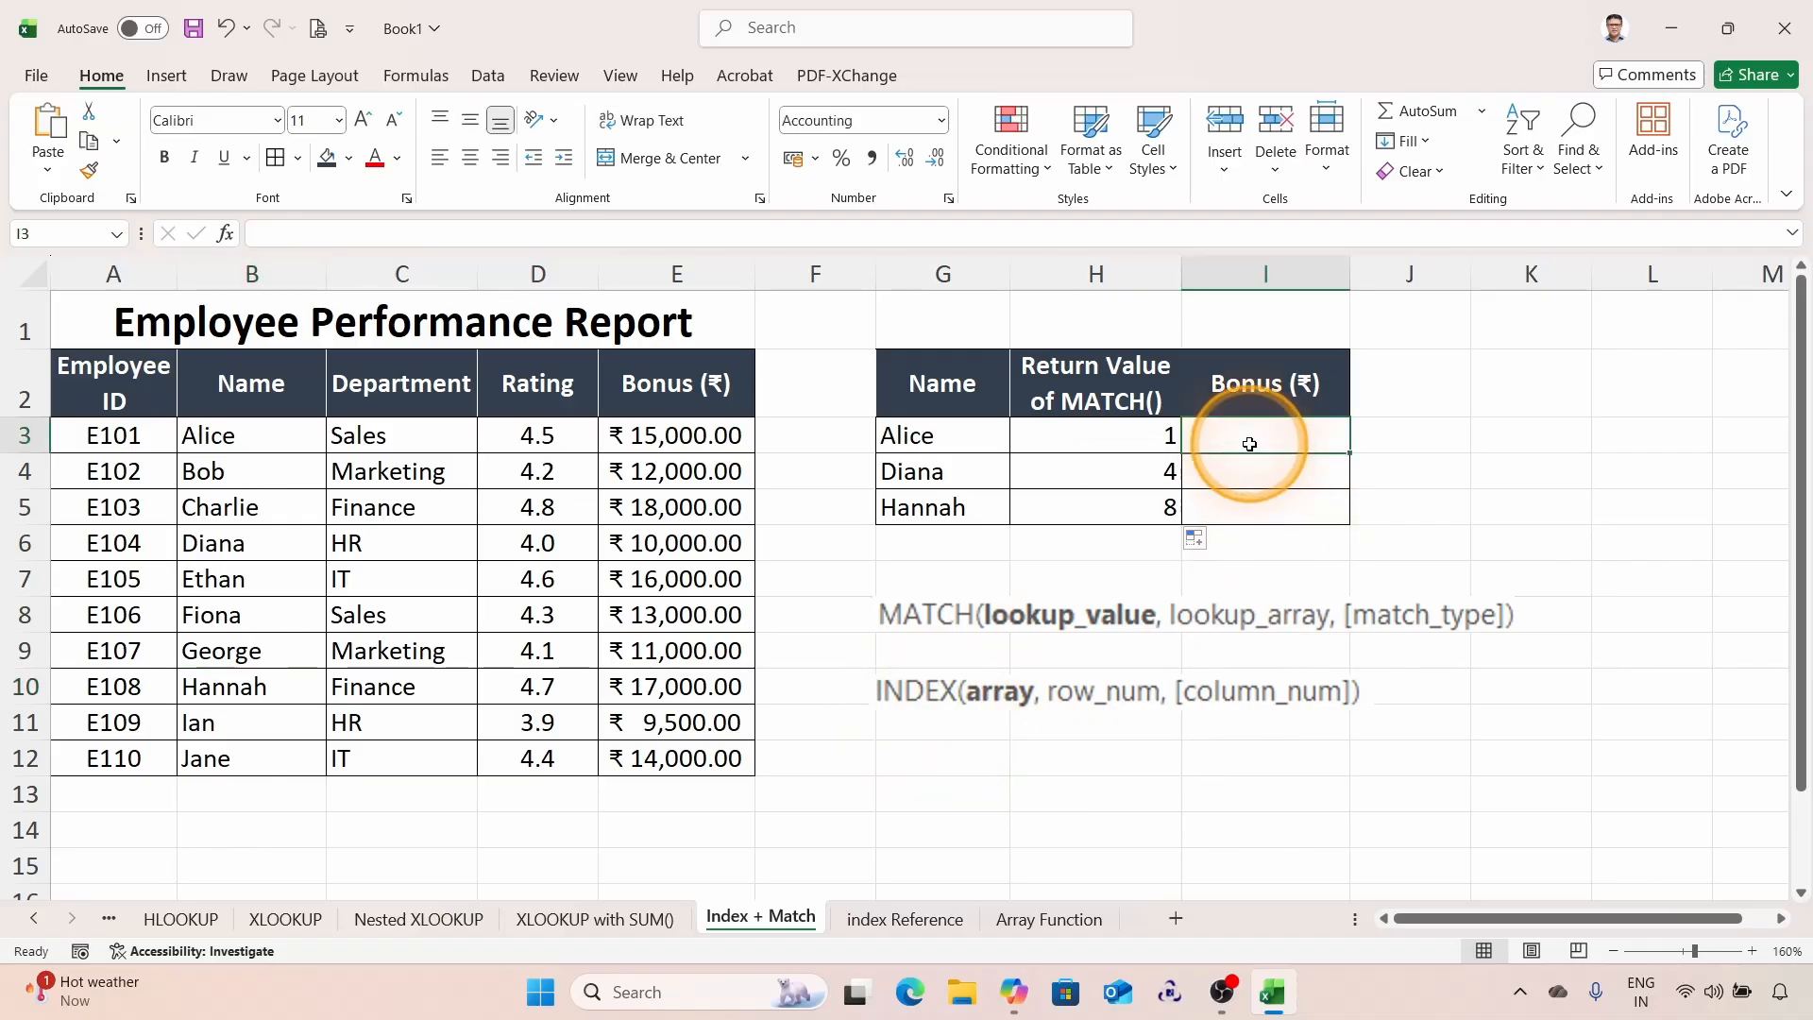
text(=IN)
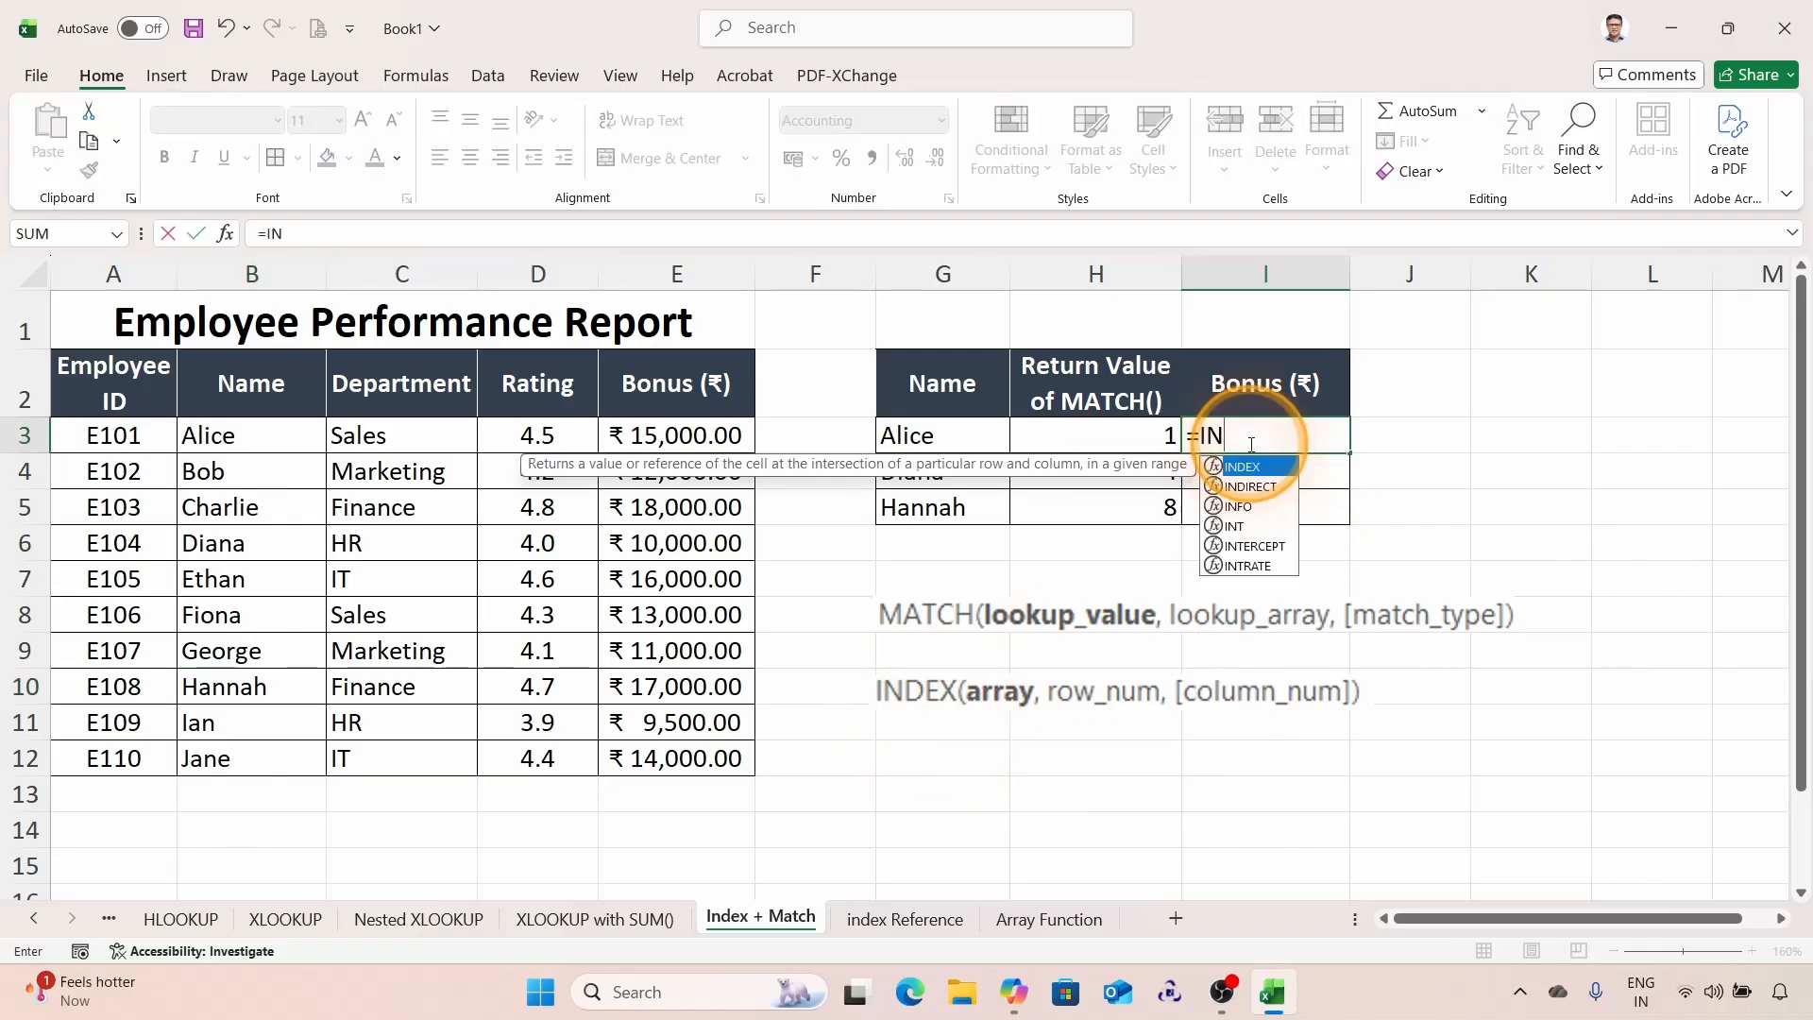
key(Tab)
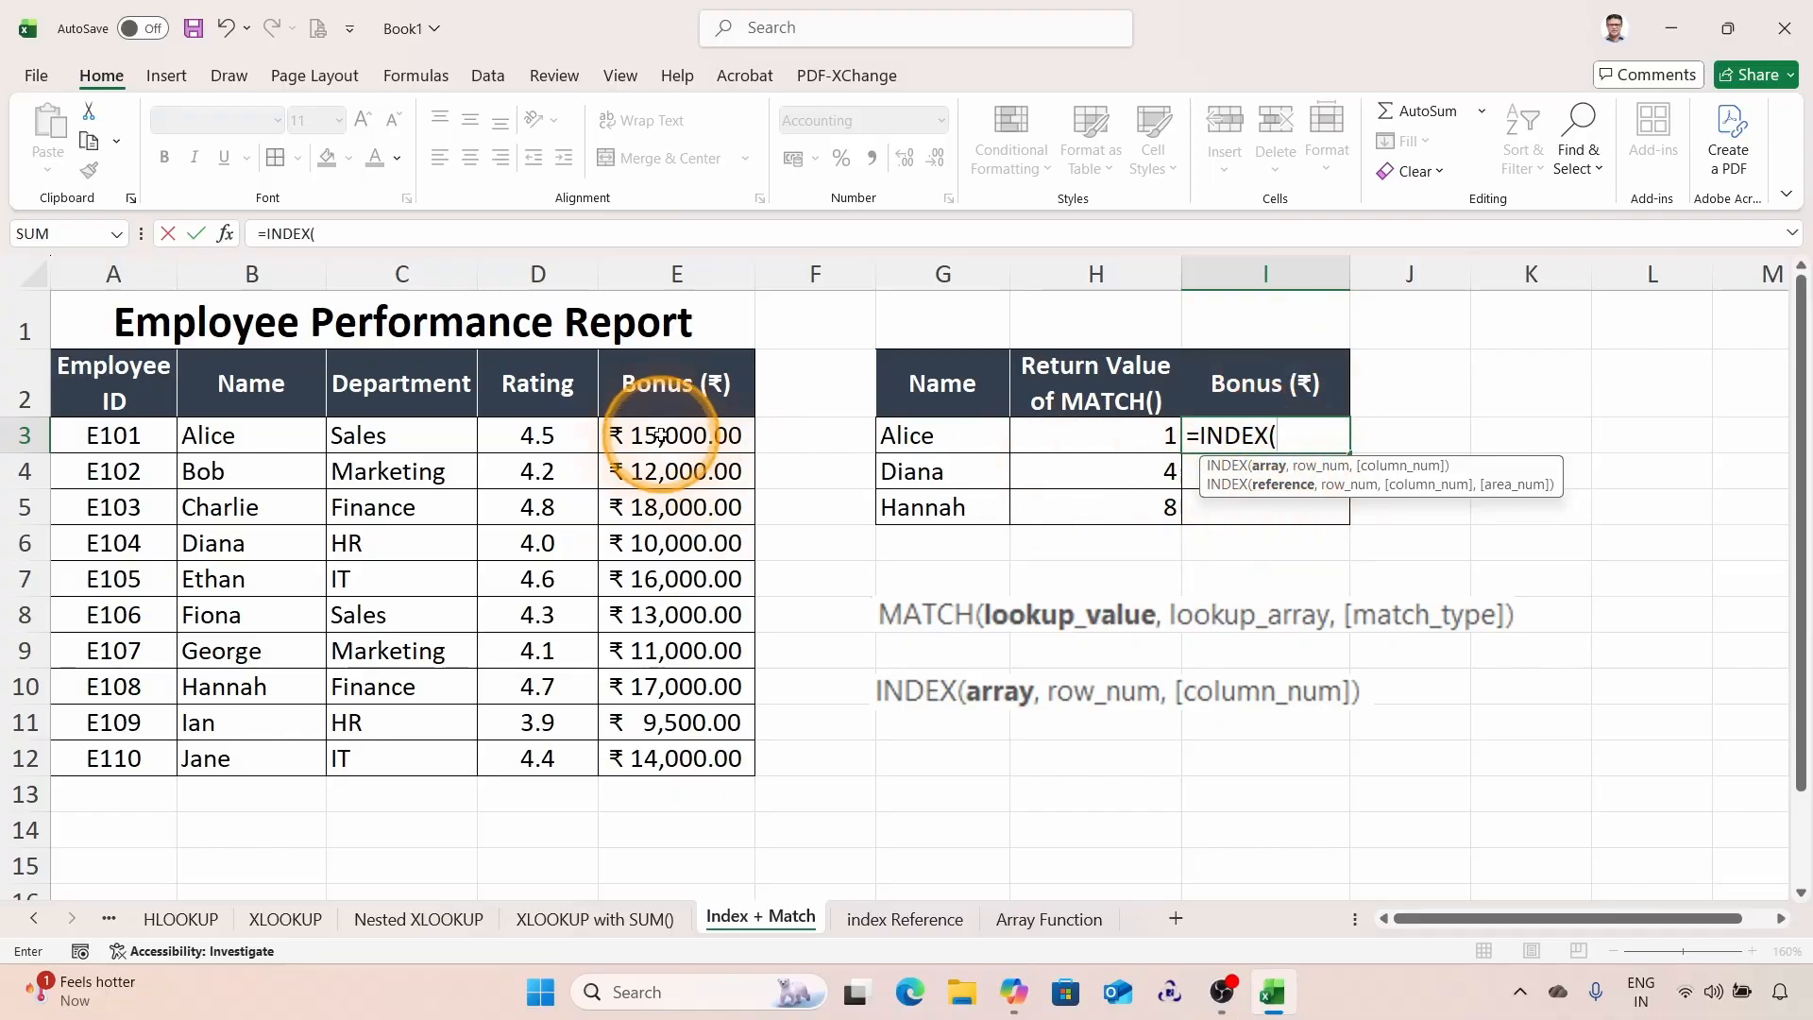
drag(694, 433, 666, 761)
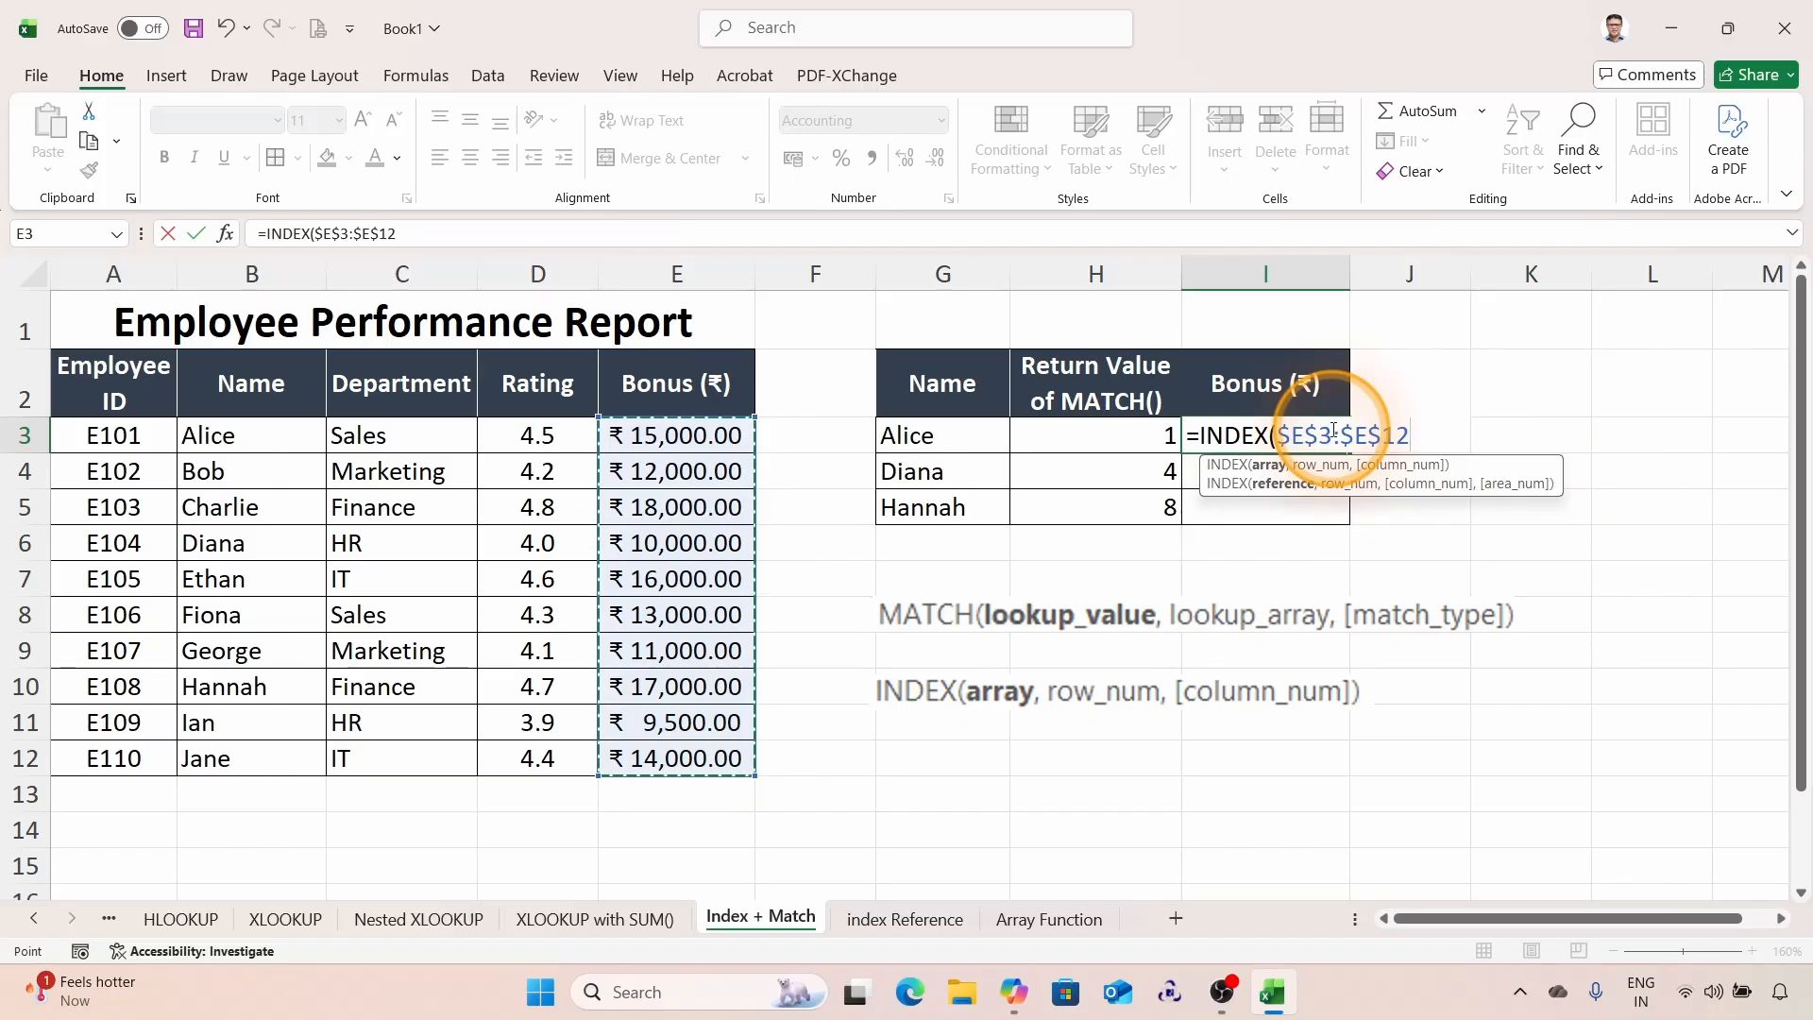
key(super+plus)
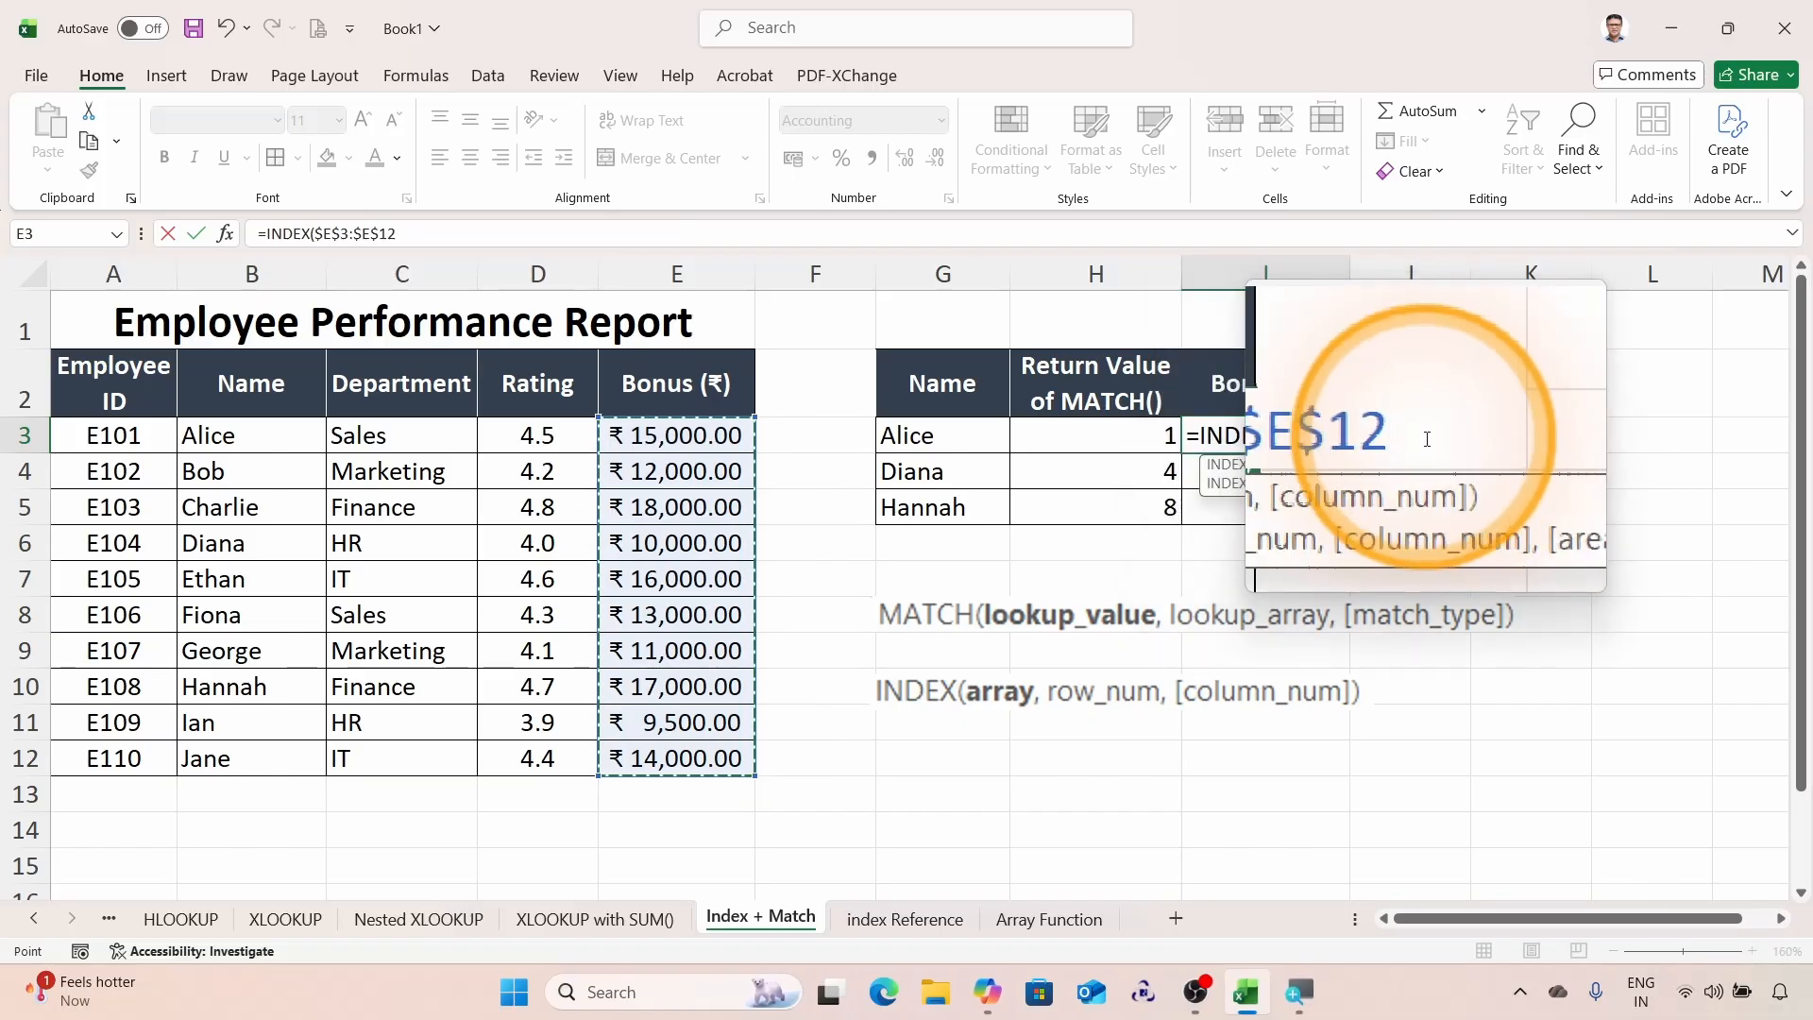
text(,)
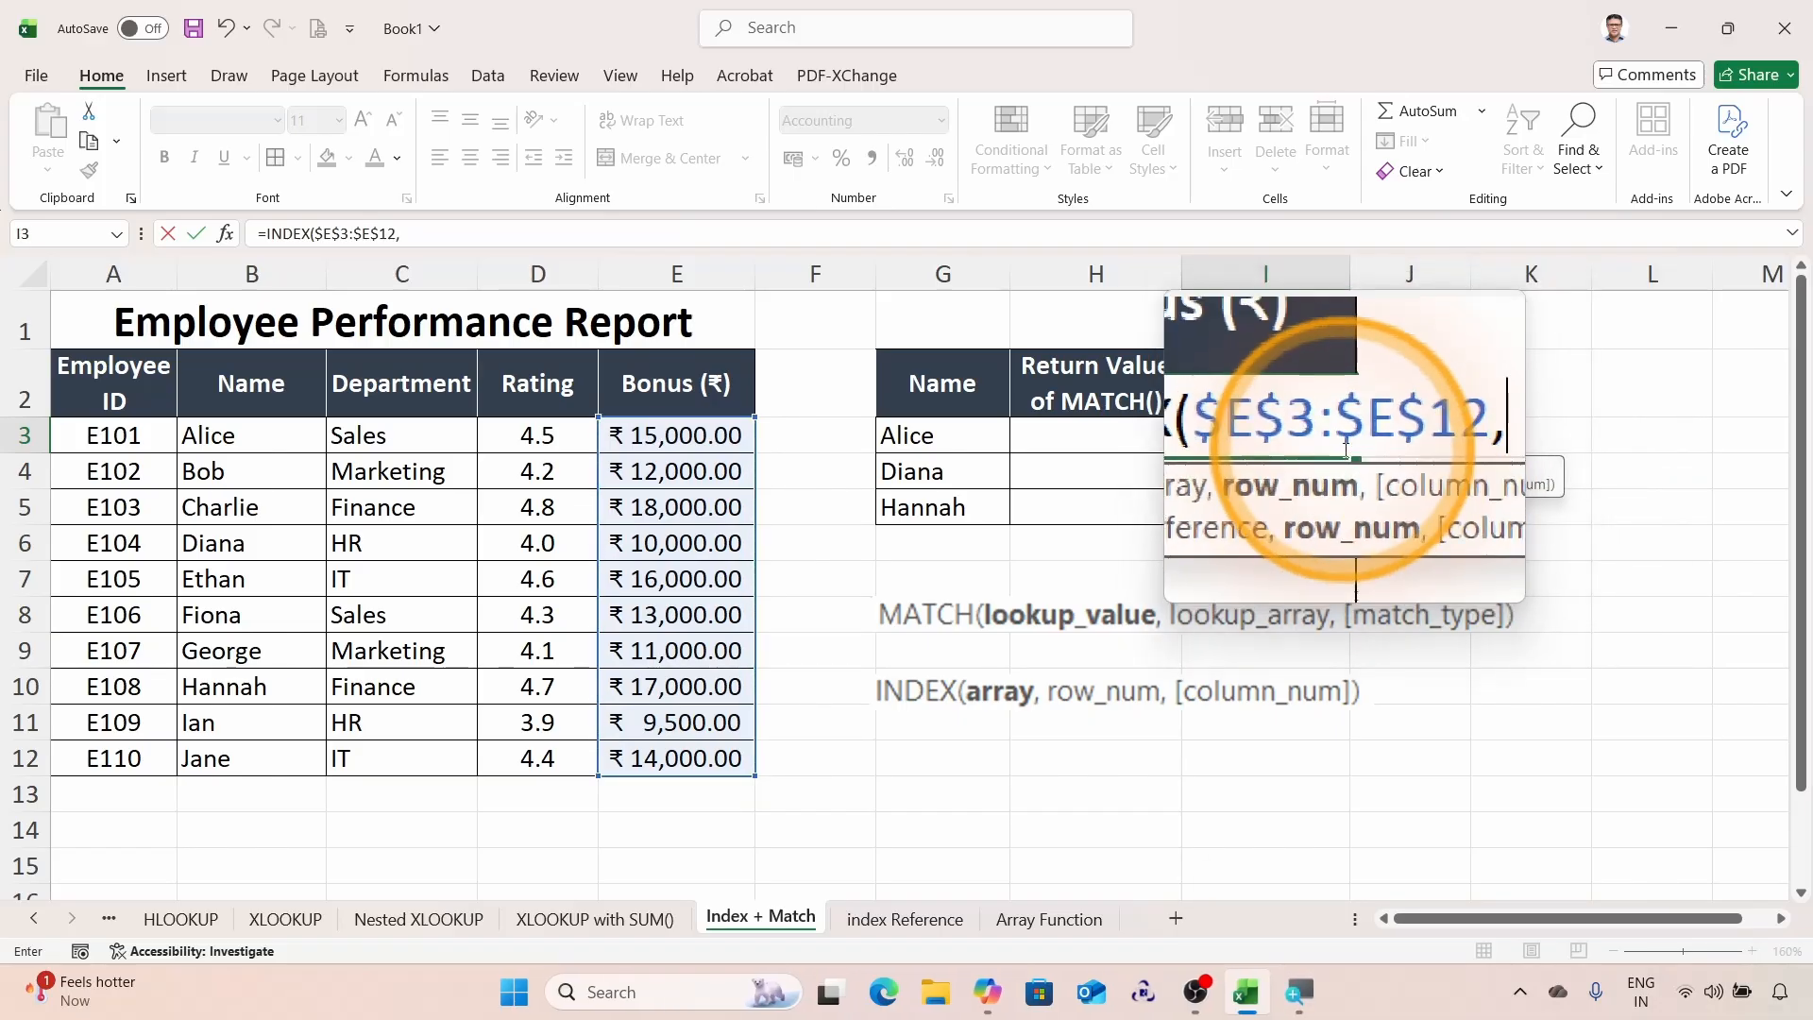
key(super+Escape)
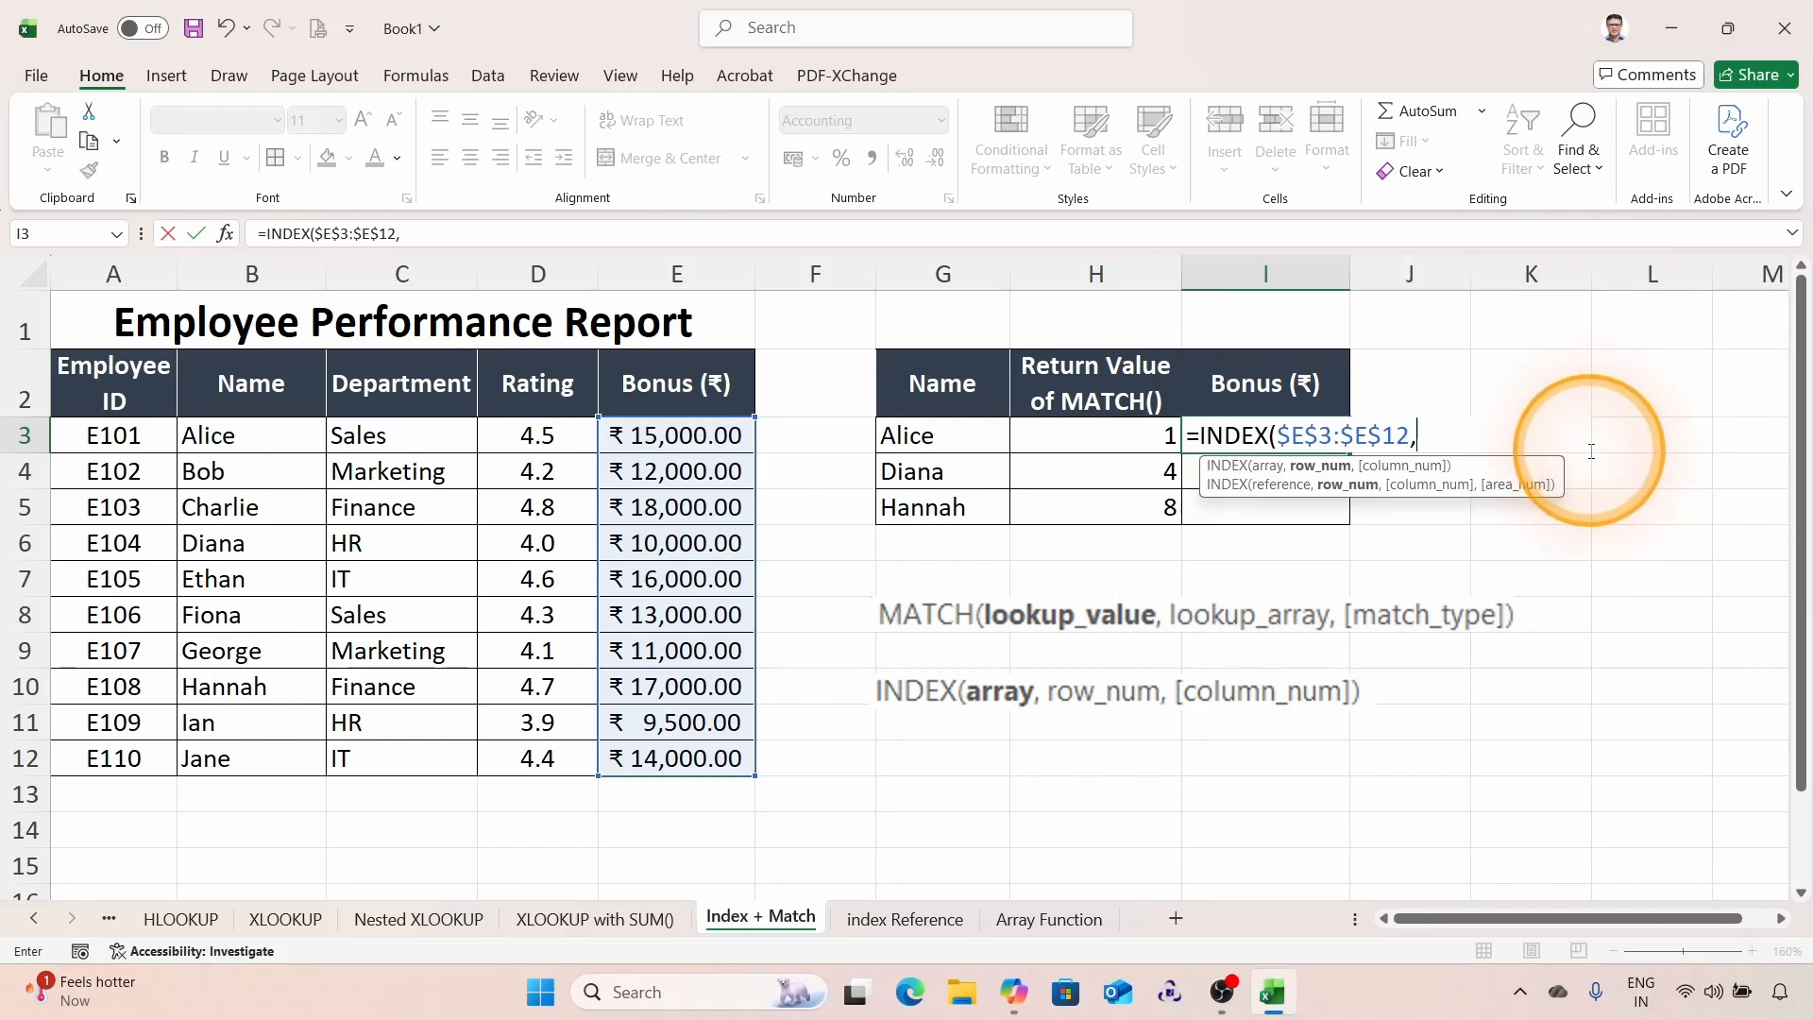
Step: Nest a MATCH function as the row number, looking up G3 in $B$3:$B$12
text(MA)
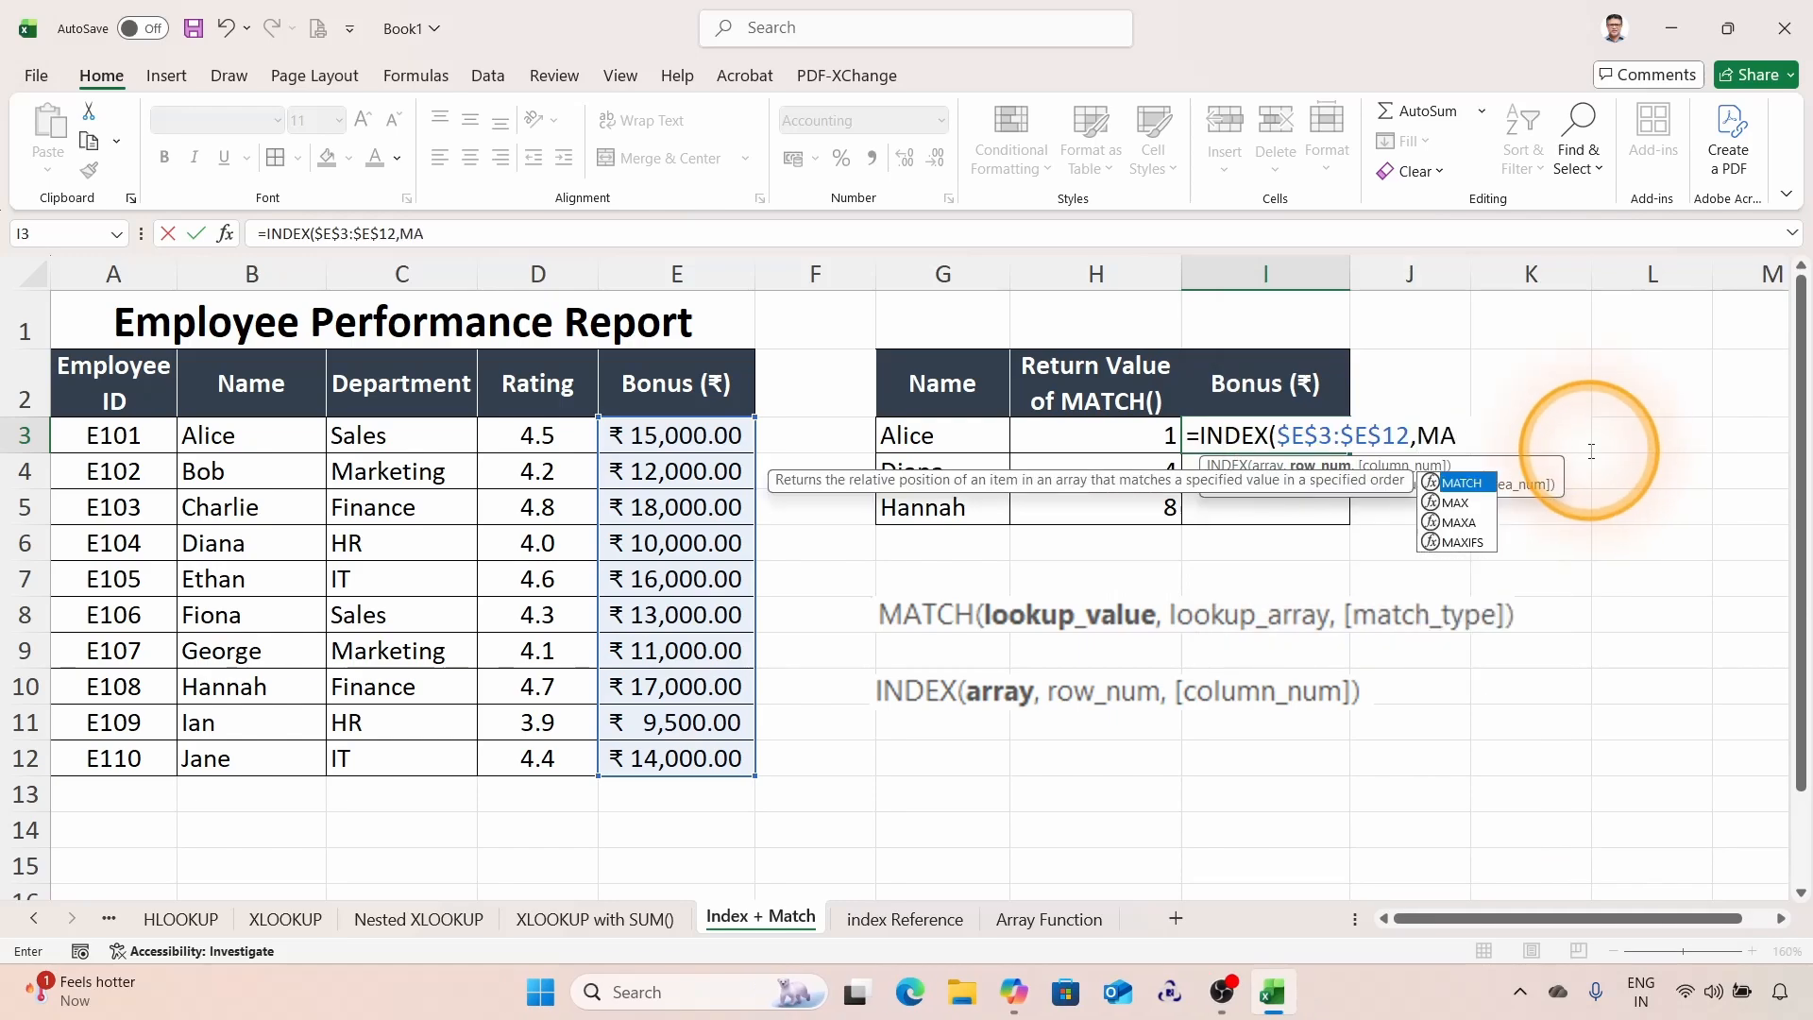
key(Tab)
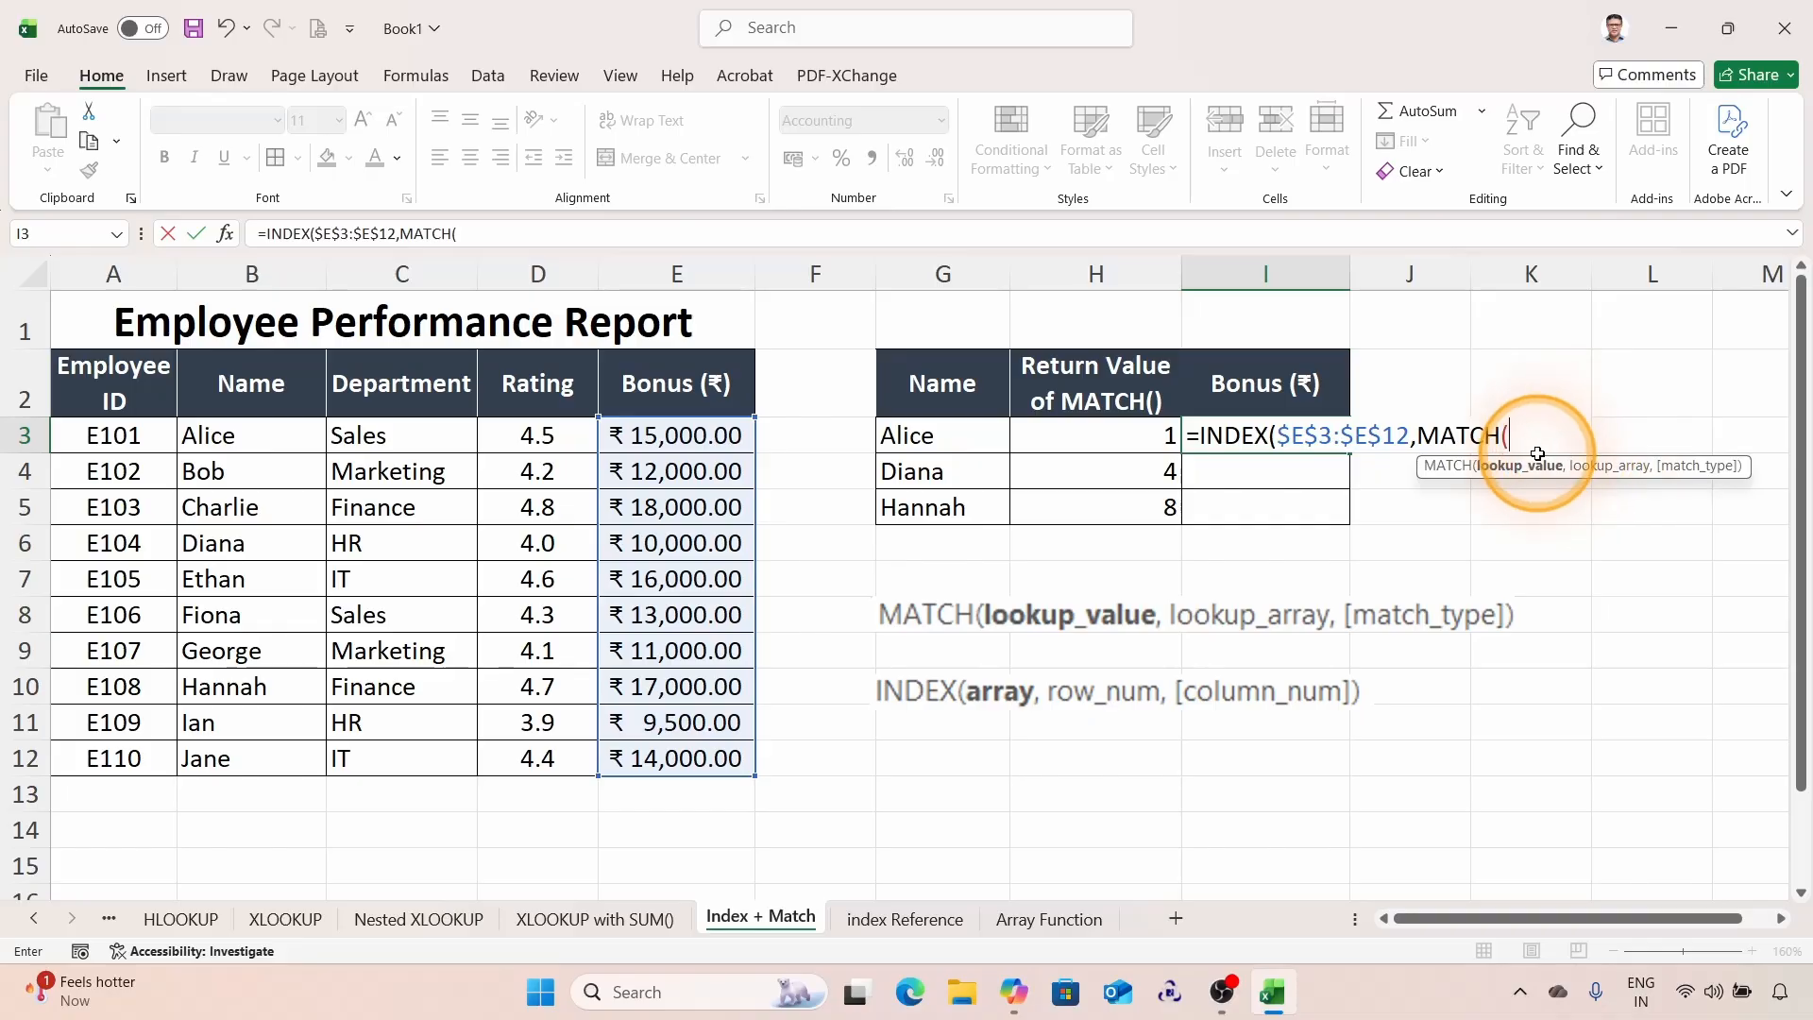
click(919, 439)
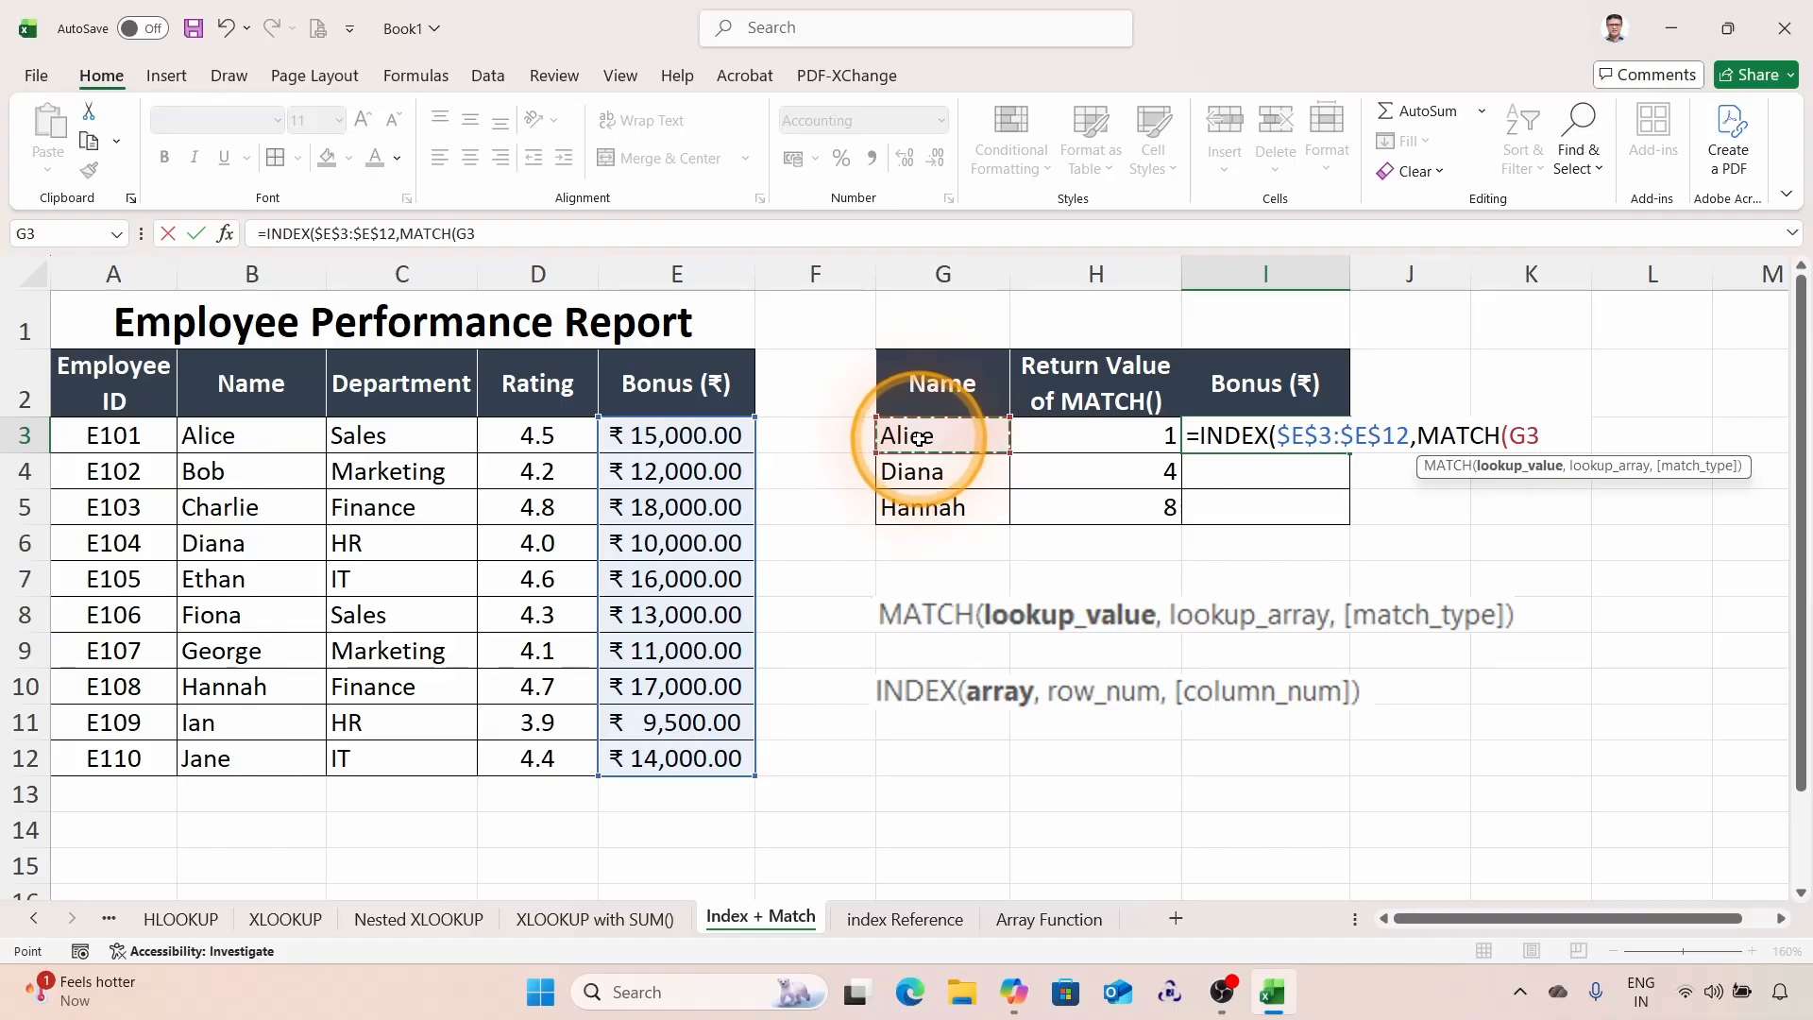
key(super+plus)
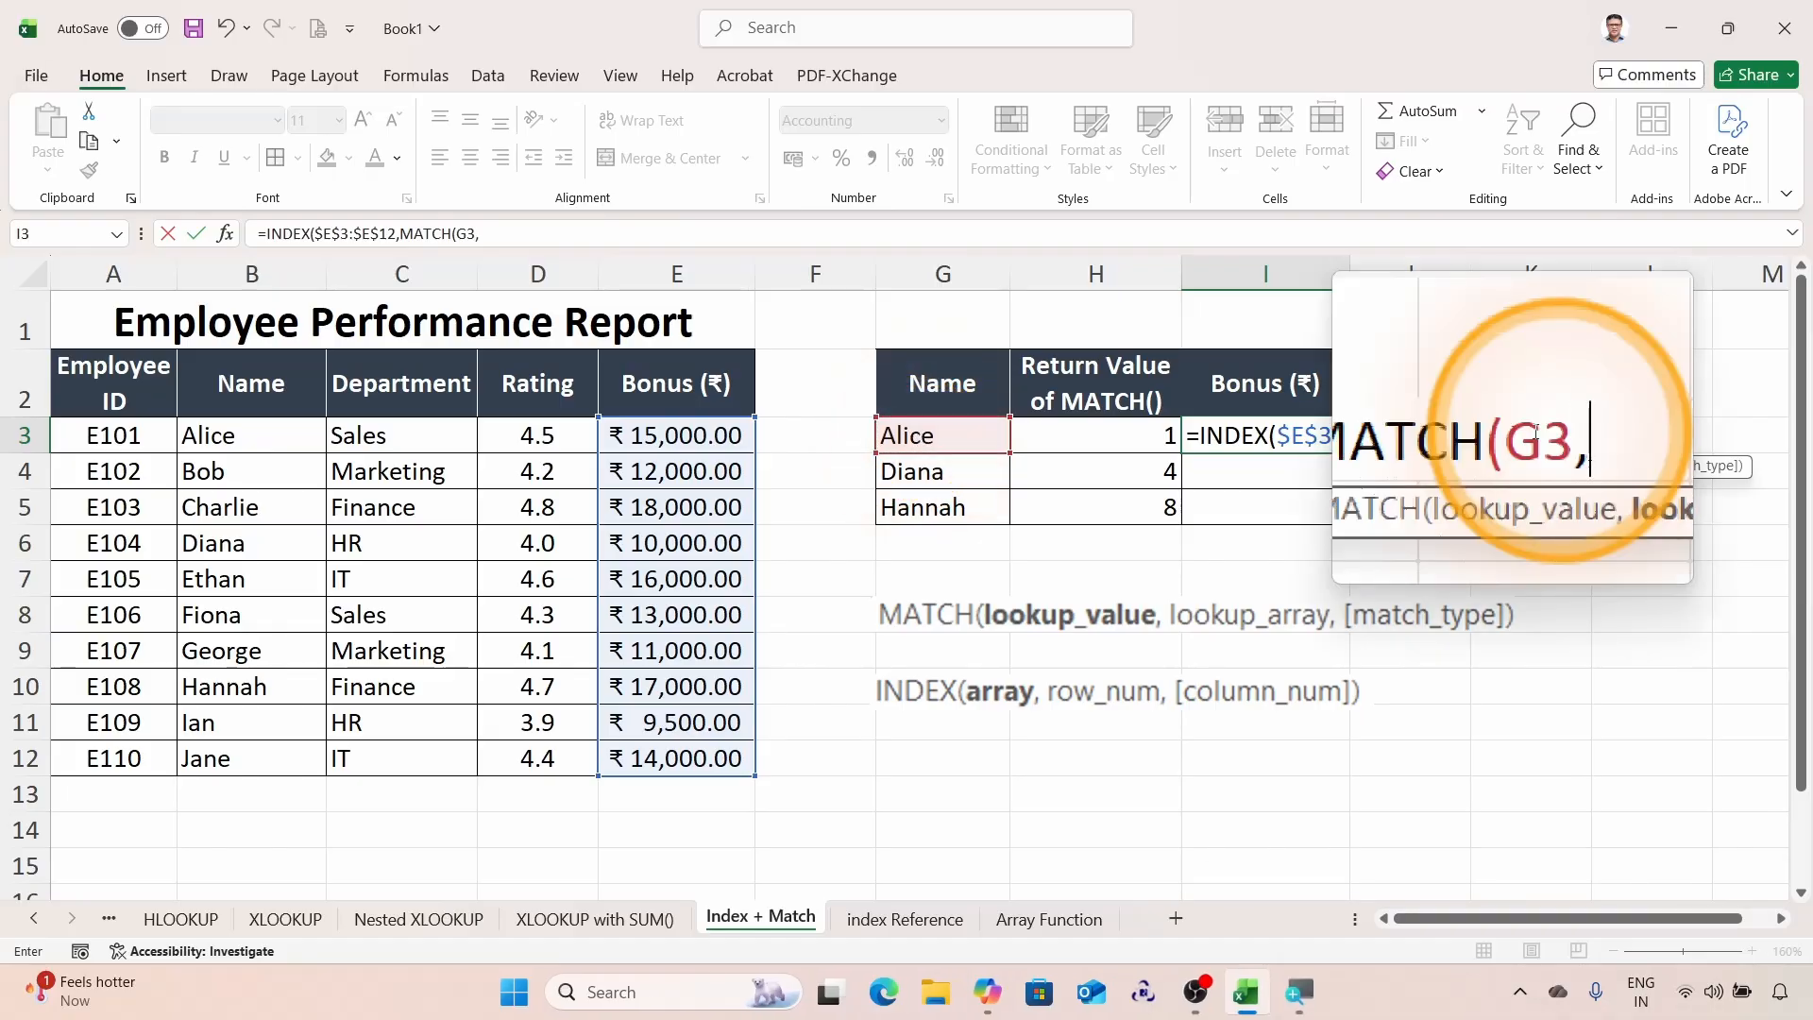
key(super+Escape)
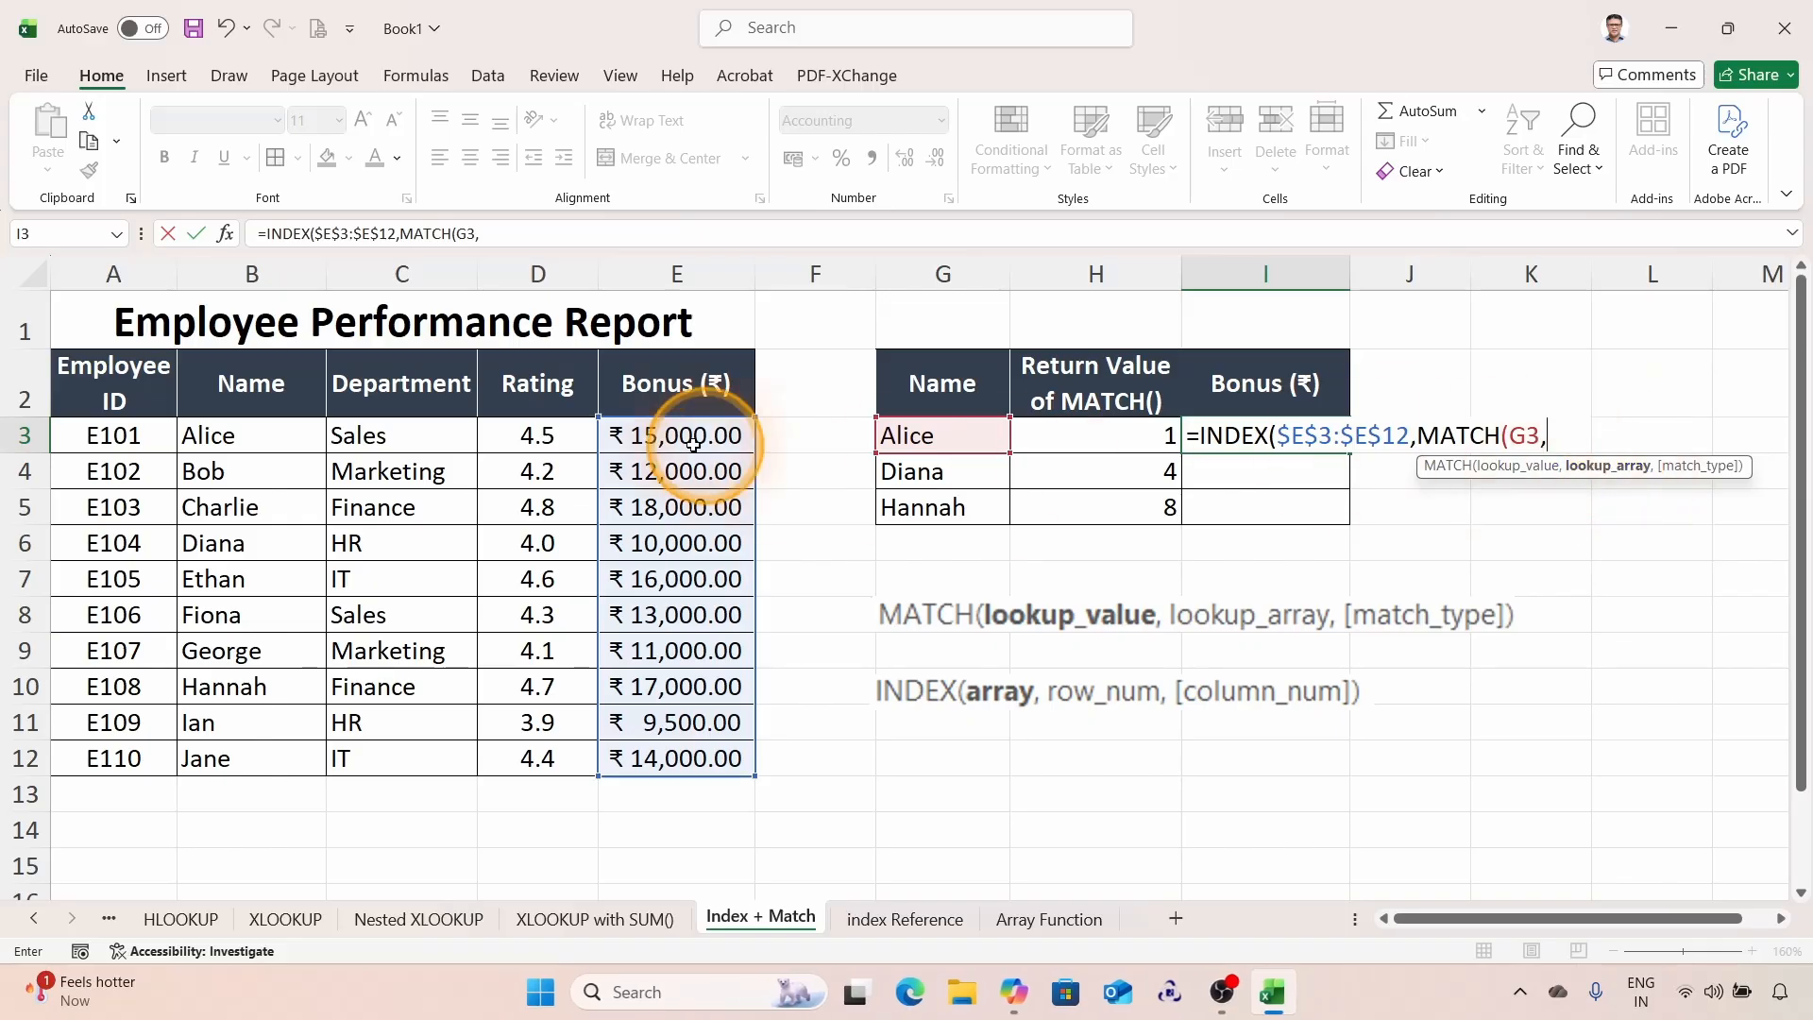
drag(226, 436, 257, 748)
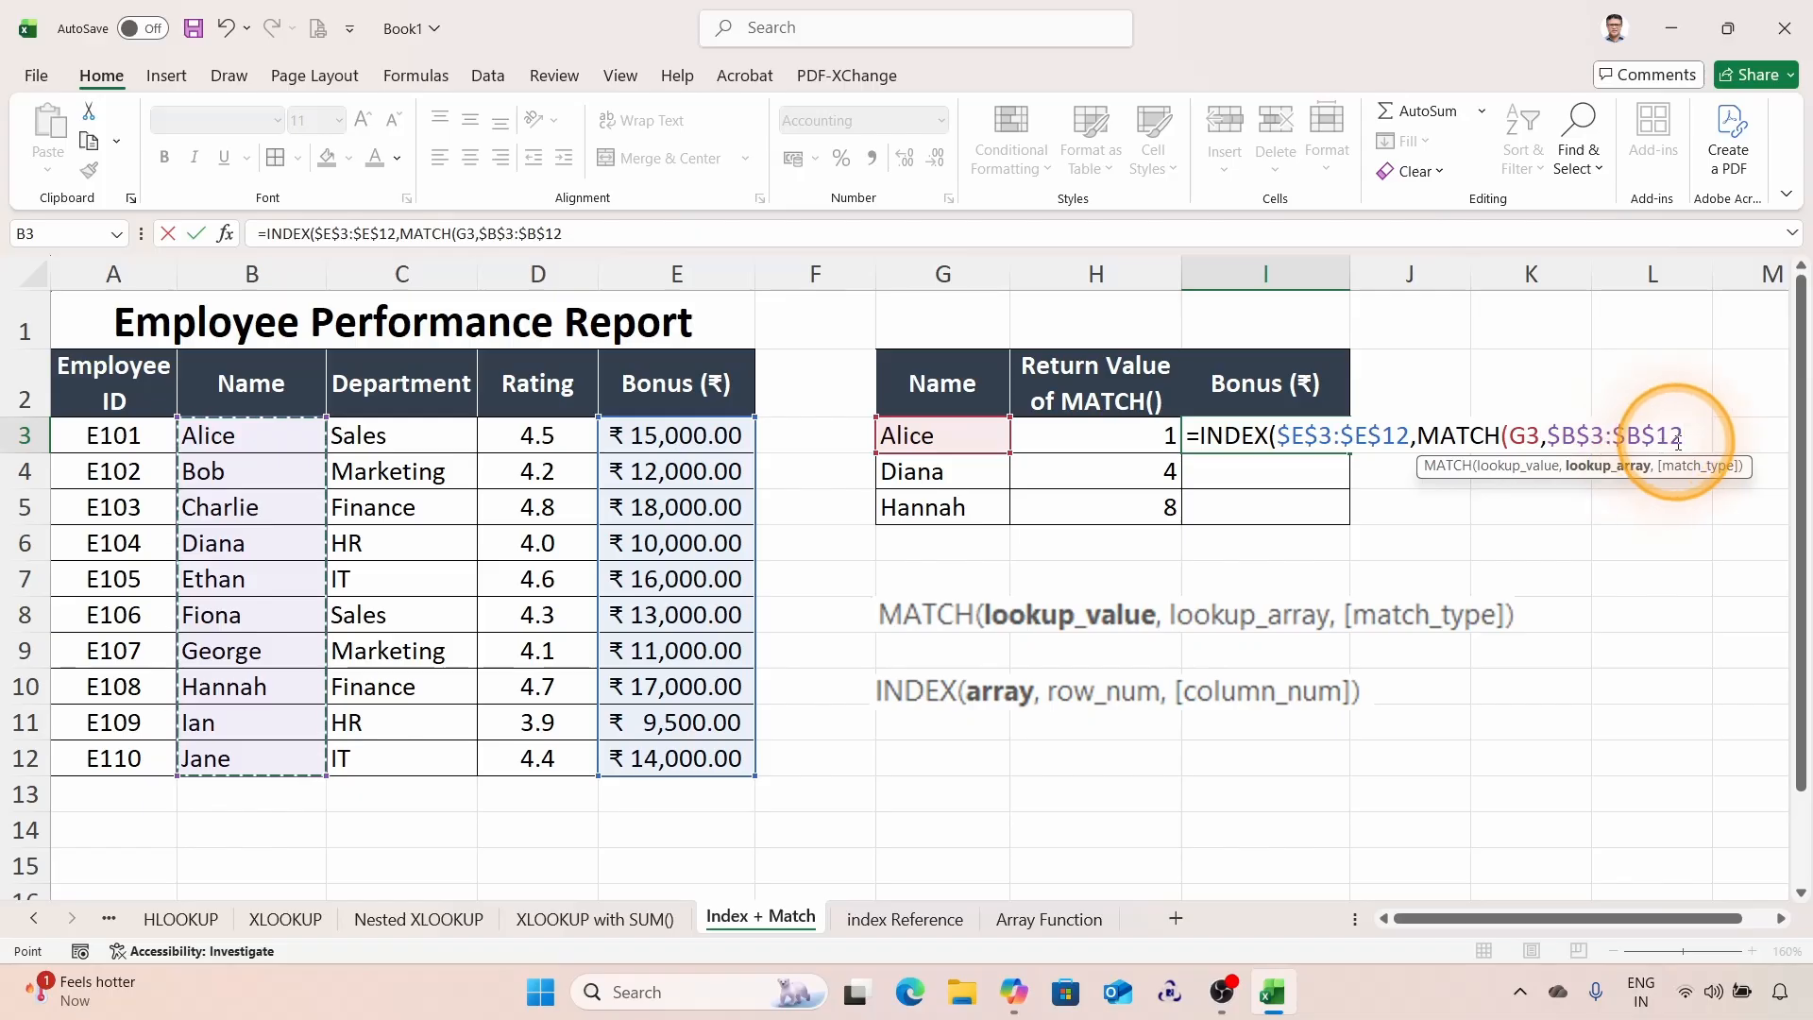
Step: Set the nested MATCH's match type to 0 for an exact match
text(,)
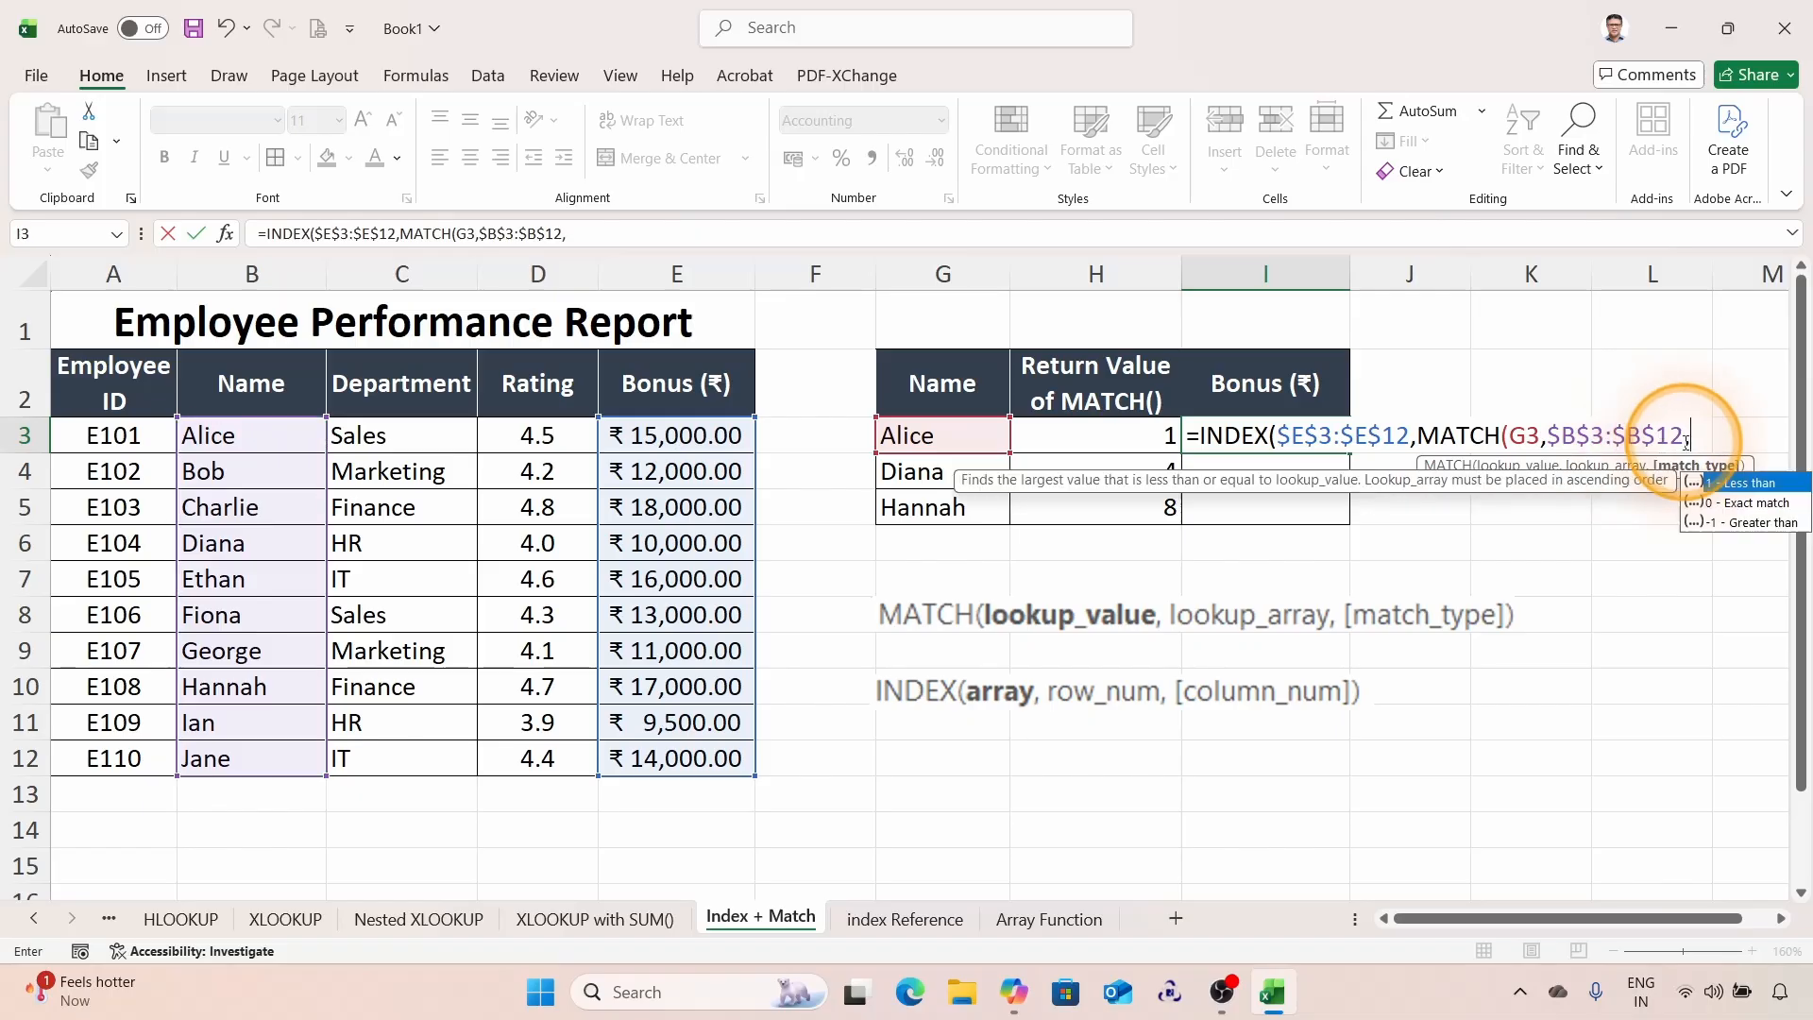
scroll(1782, 454, down, 1)
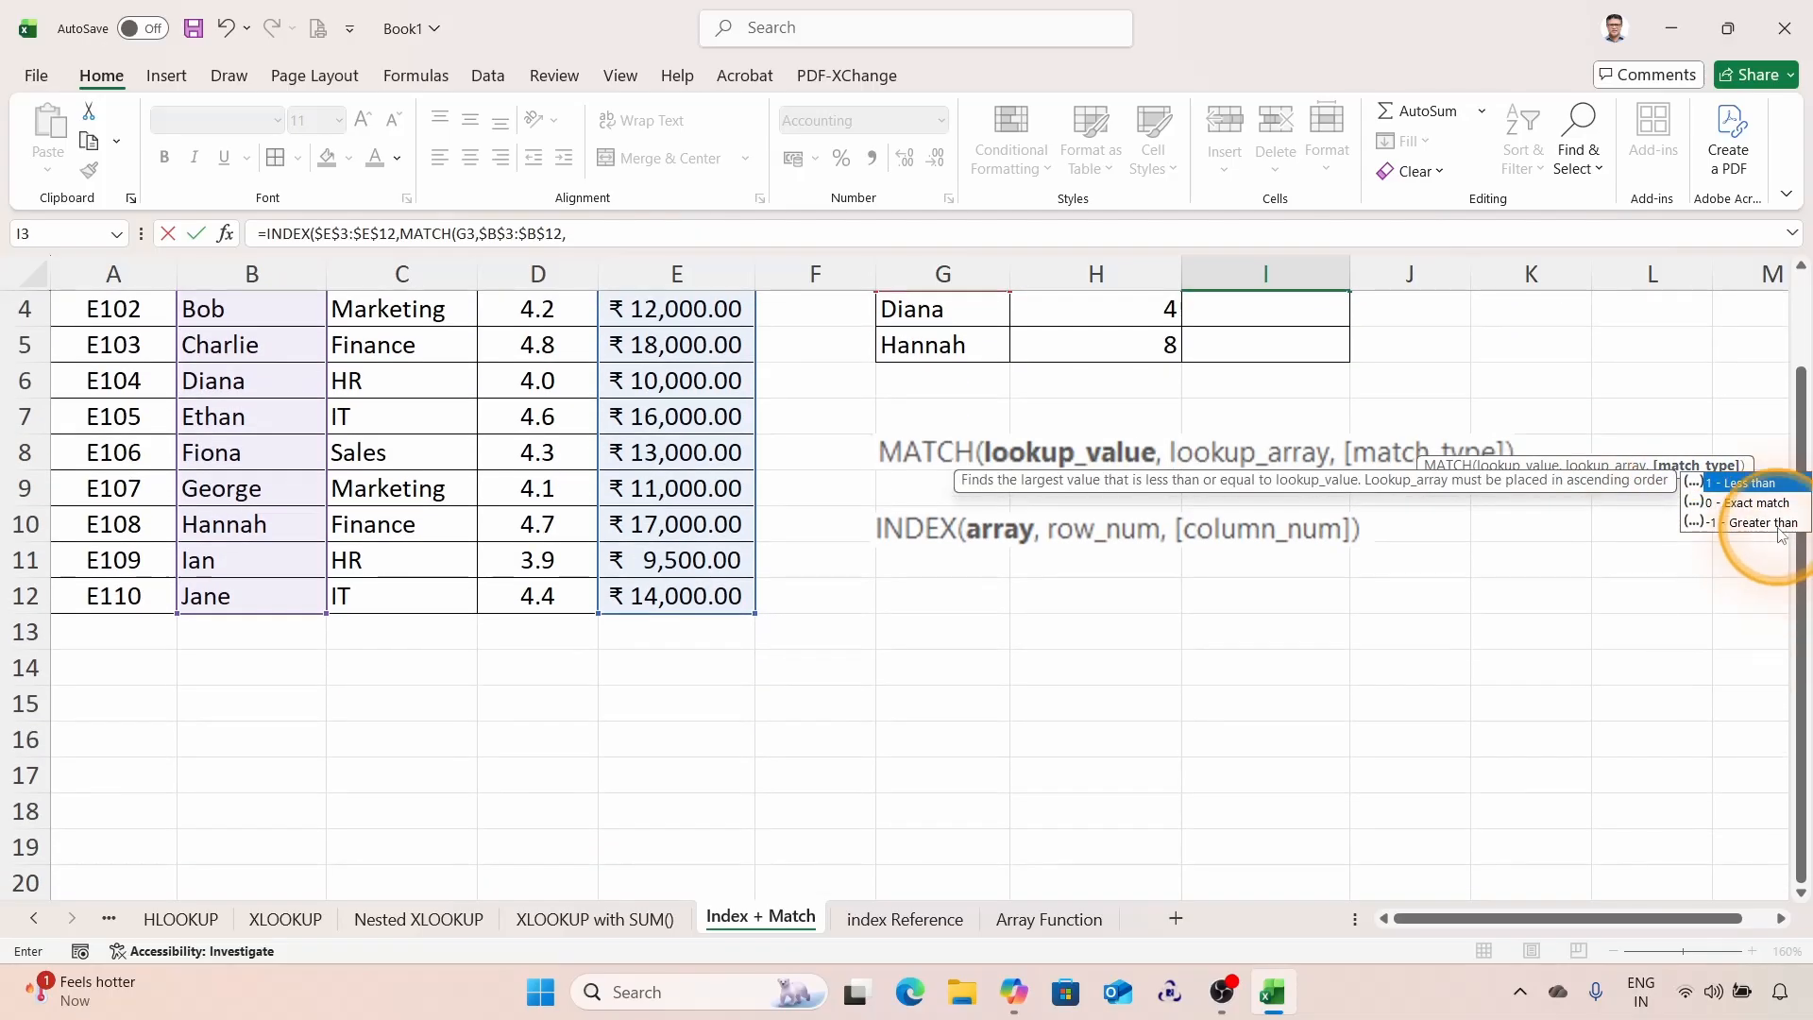
scroll(1737, 425, up, 1)
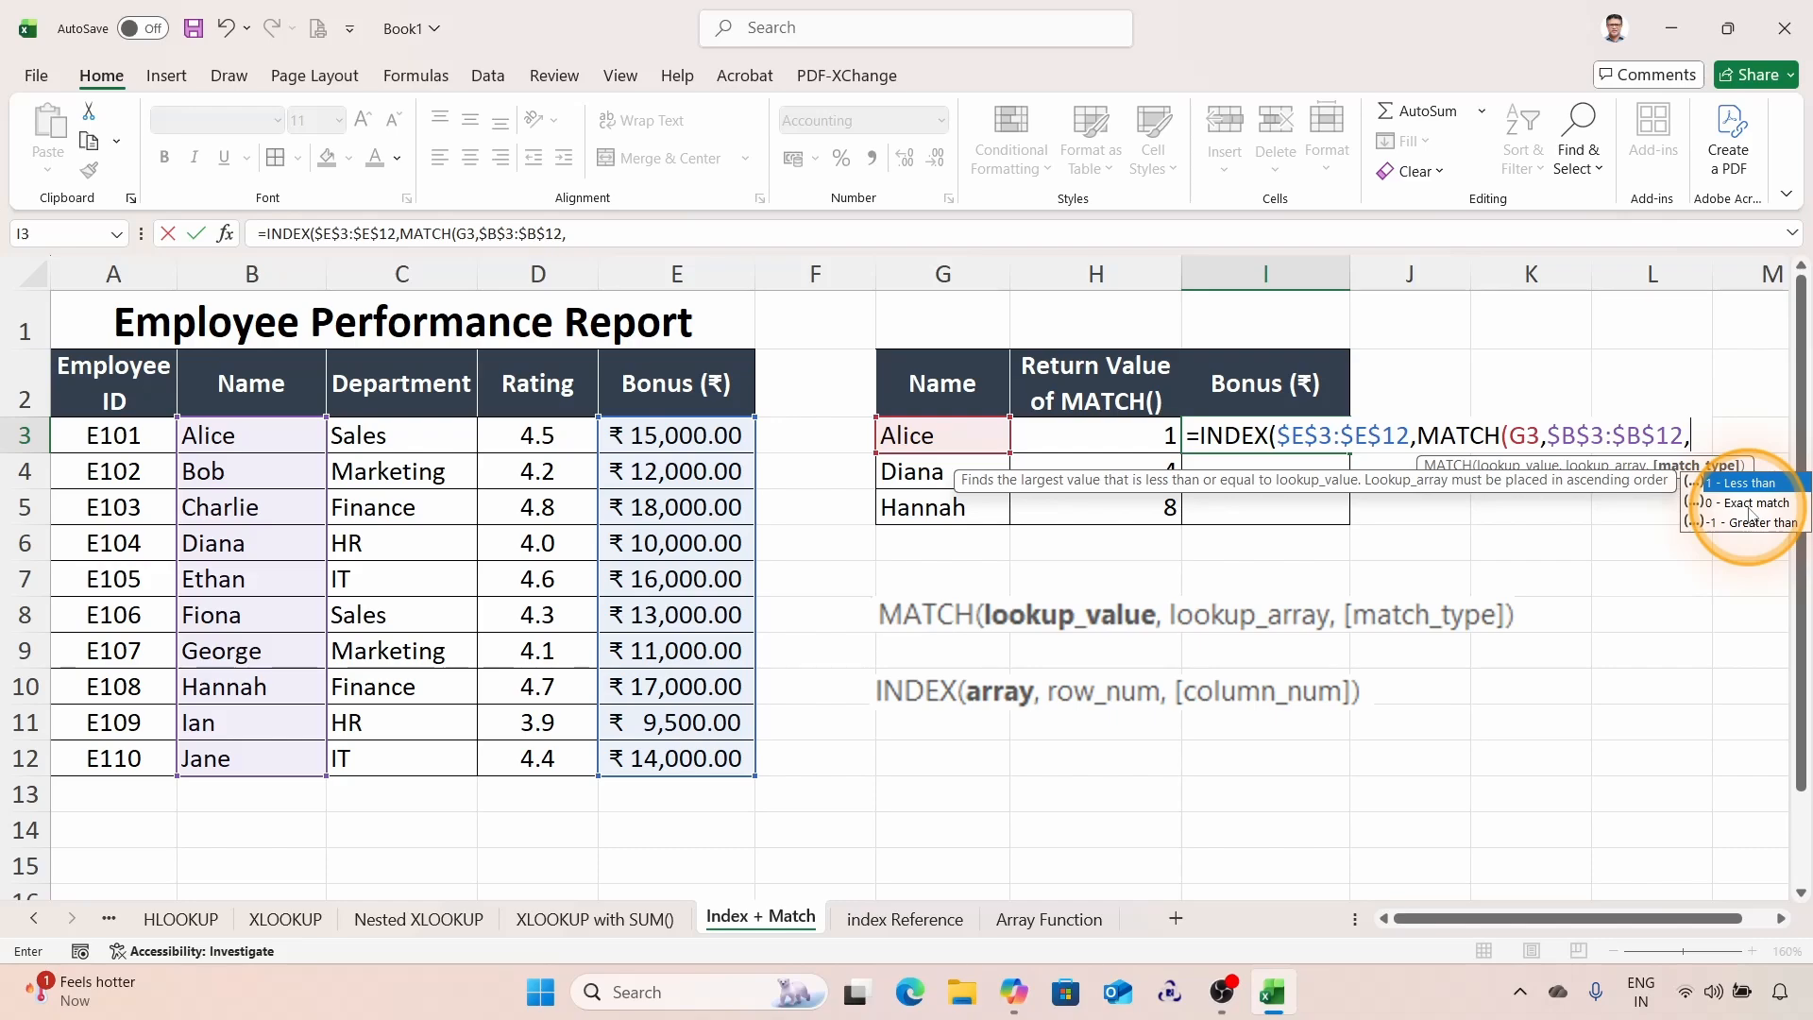
double_click(1749, 503)
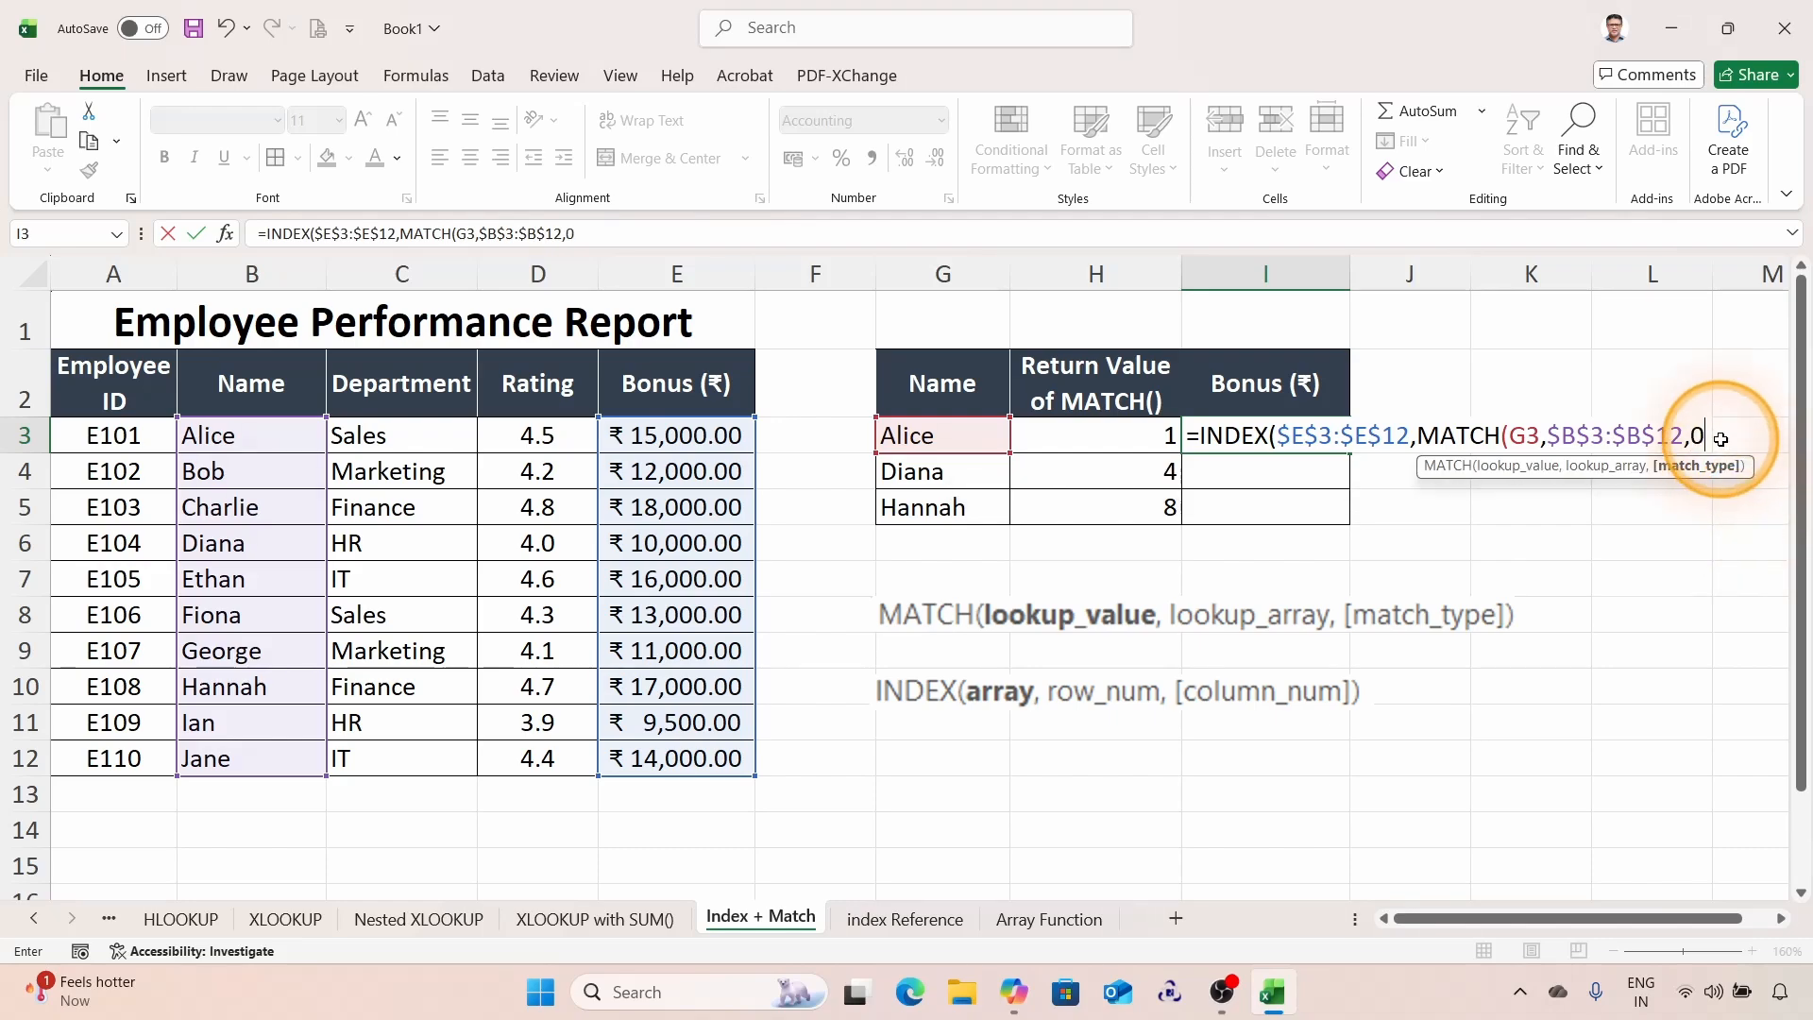
Step: Close both functions and enter the INDEX-MATCH formula in I3
text())
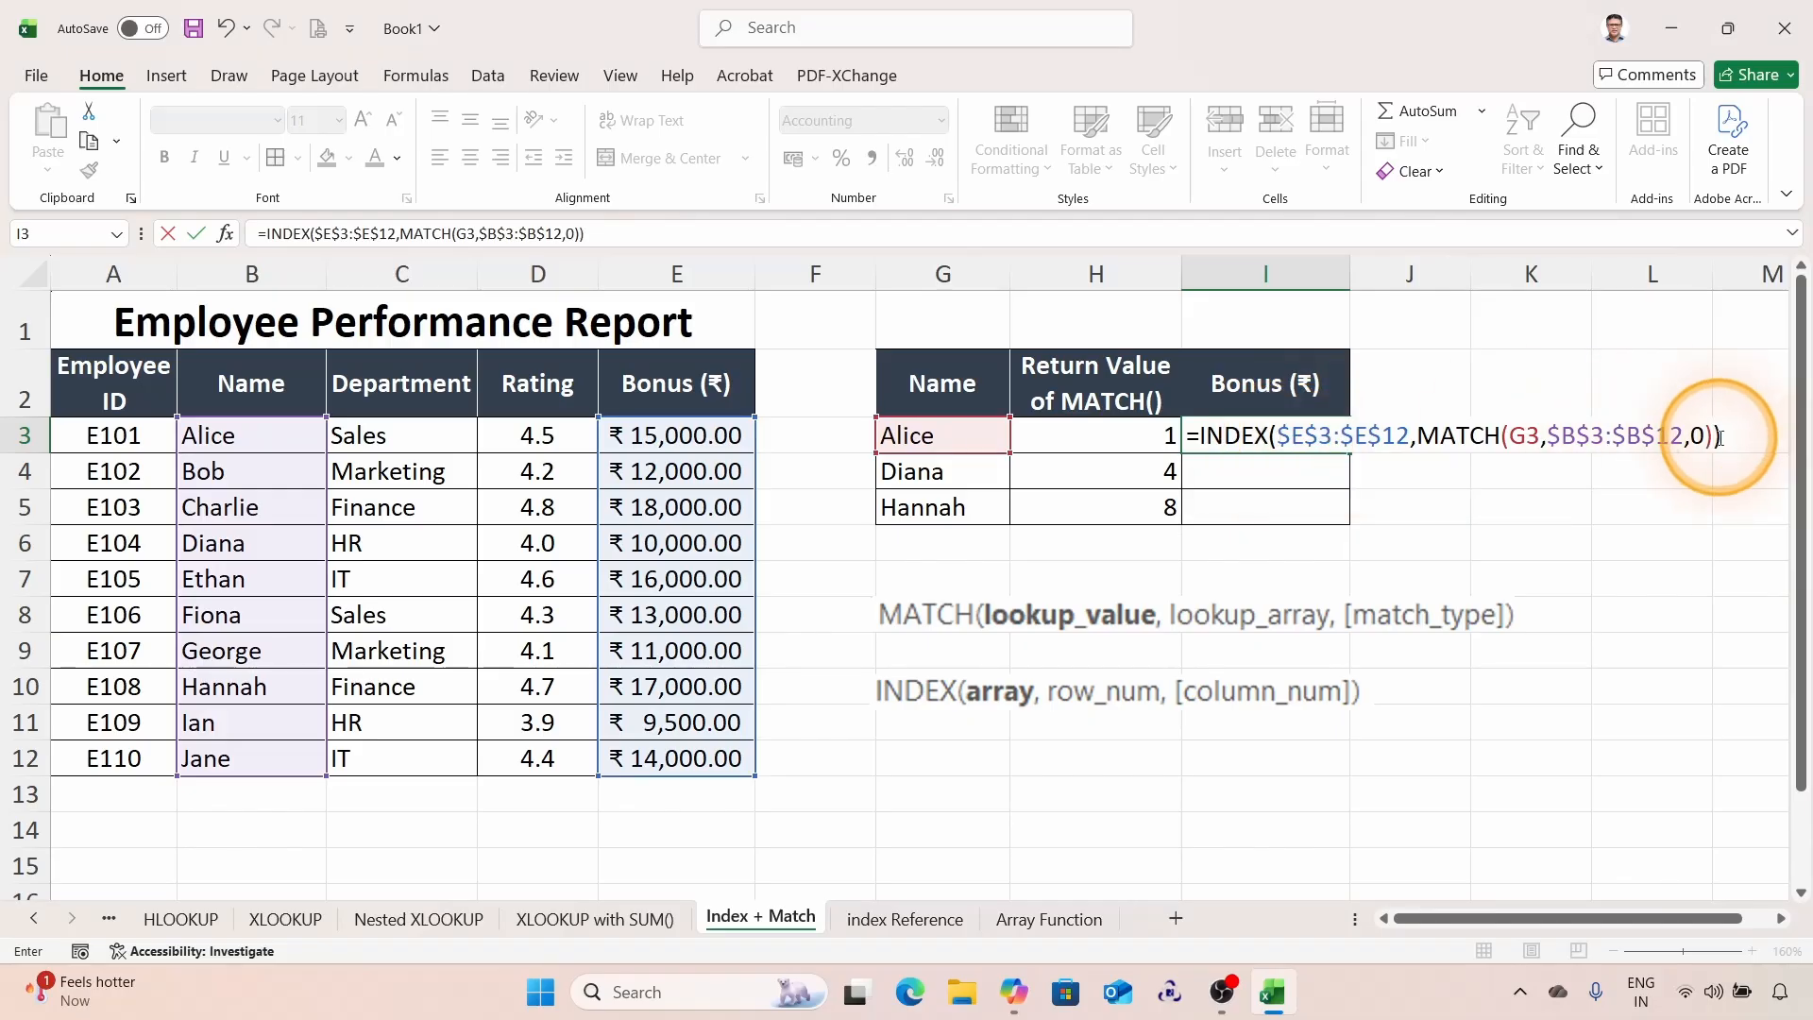
key(Return)
click(1301, 430)
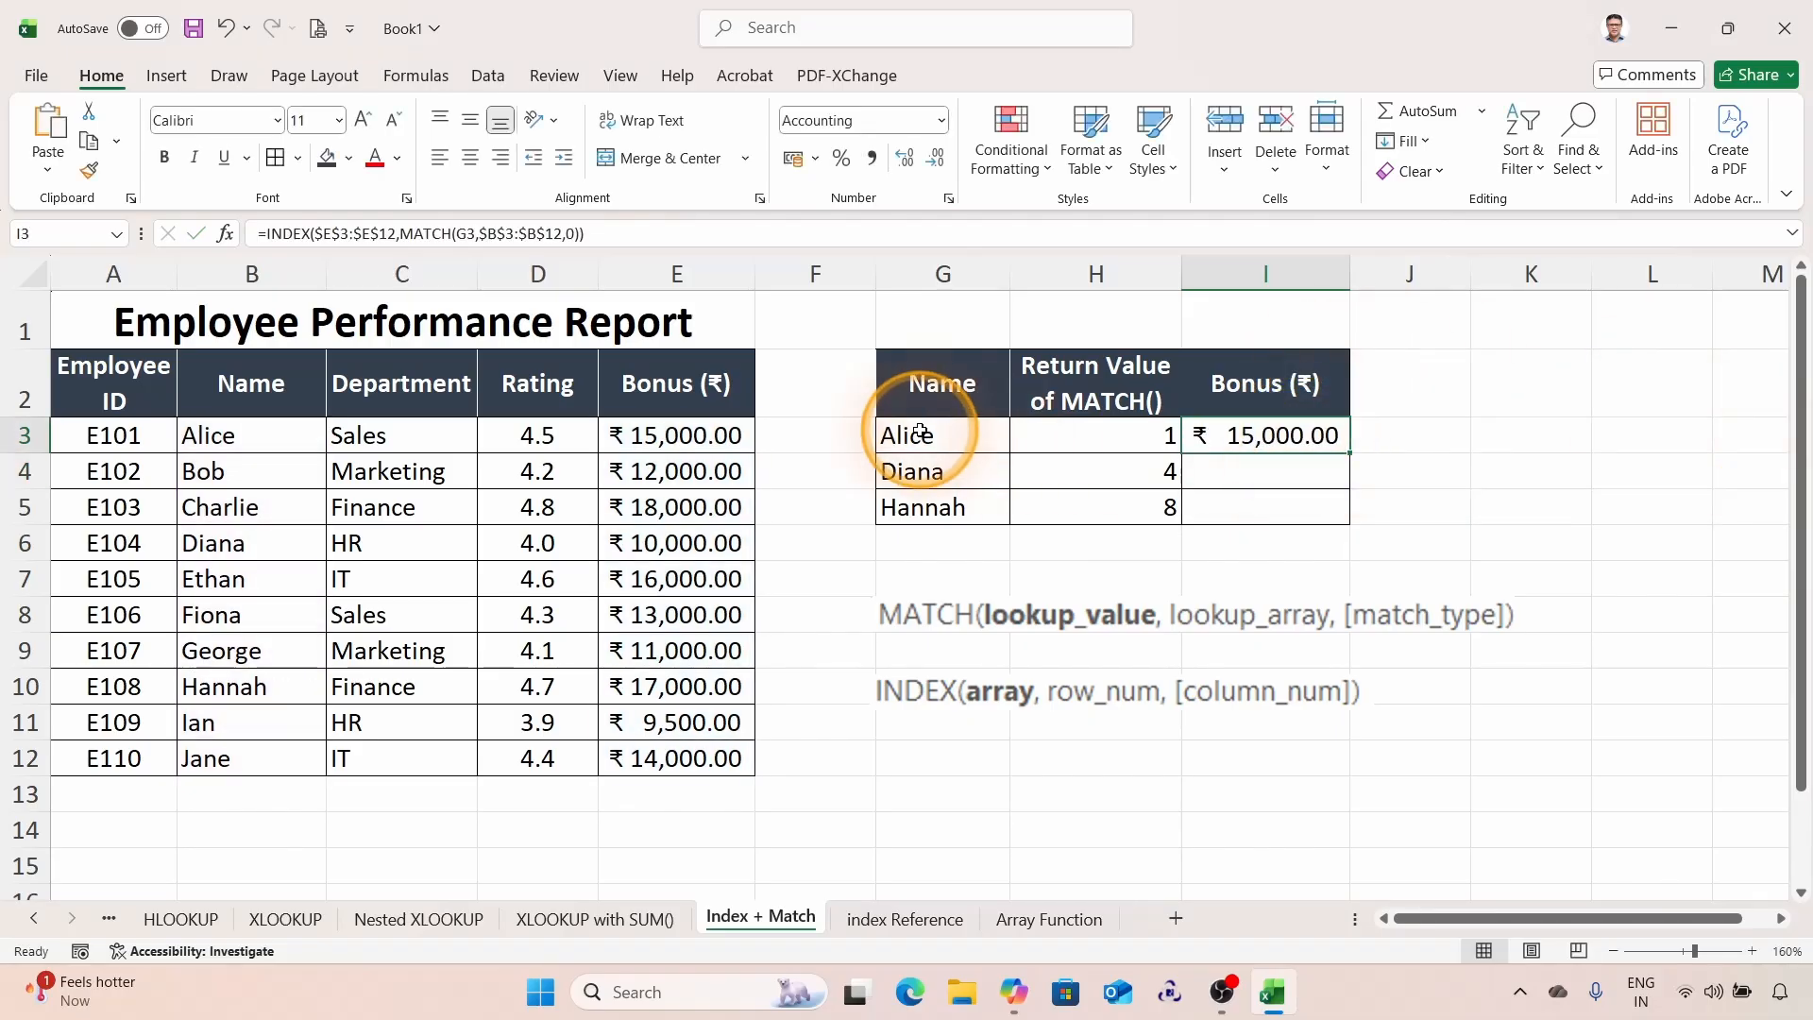
Step: Copy the I3 bonus formula down to I4:I5 for Diana and Hannah
drag(211, 432, 667, 432)
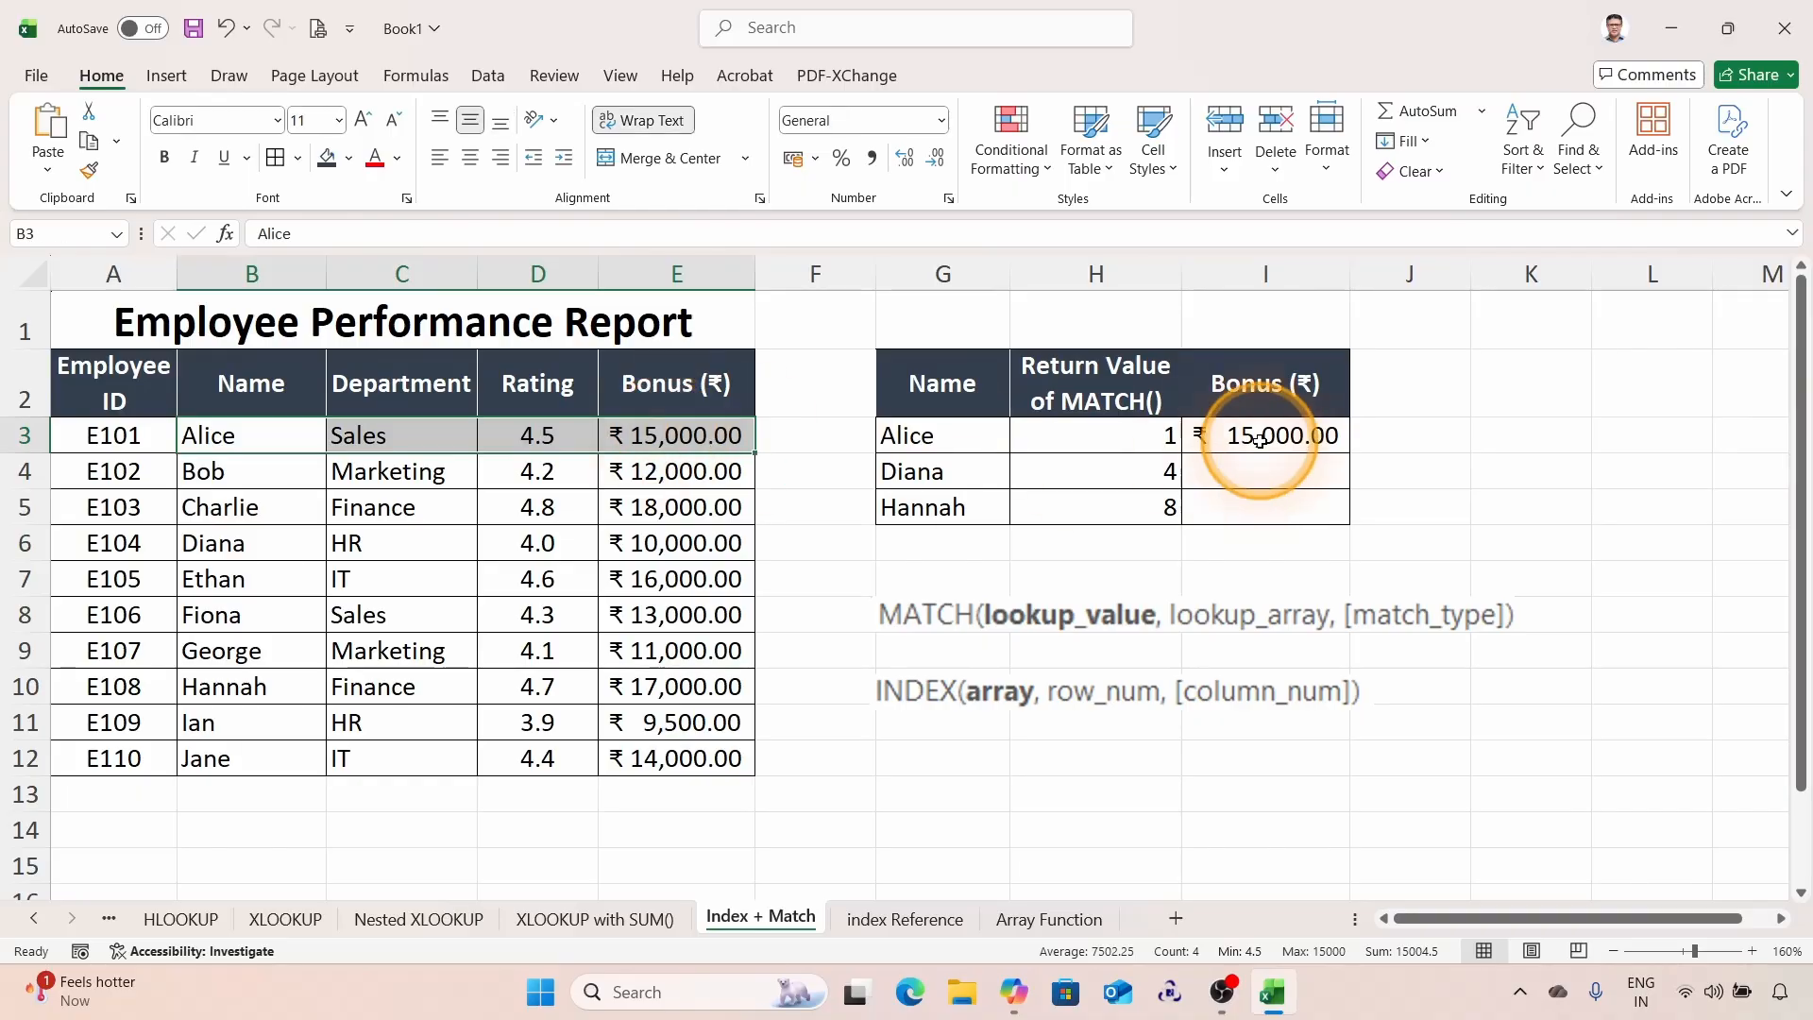
click(1336, 443)
drag(1352, 454, 1346, 517)
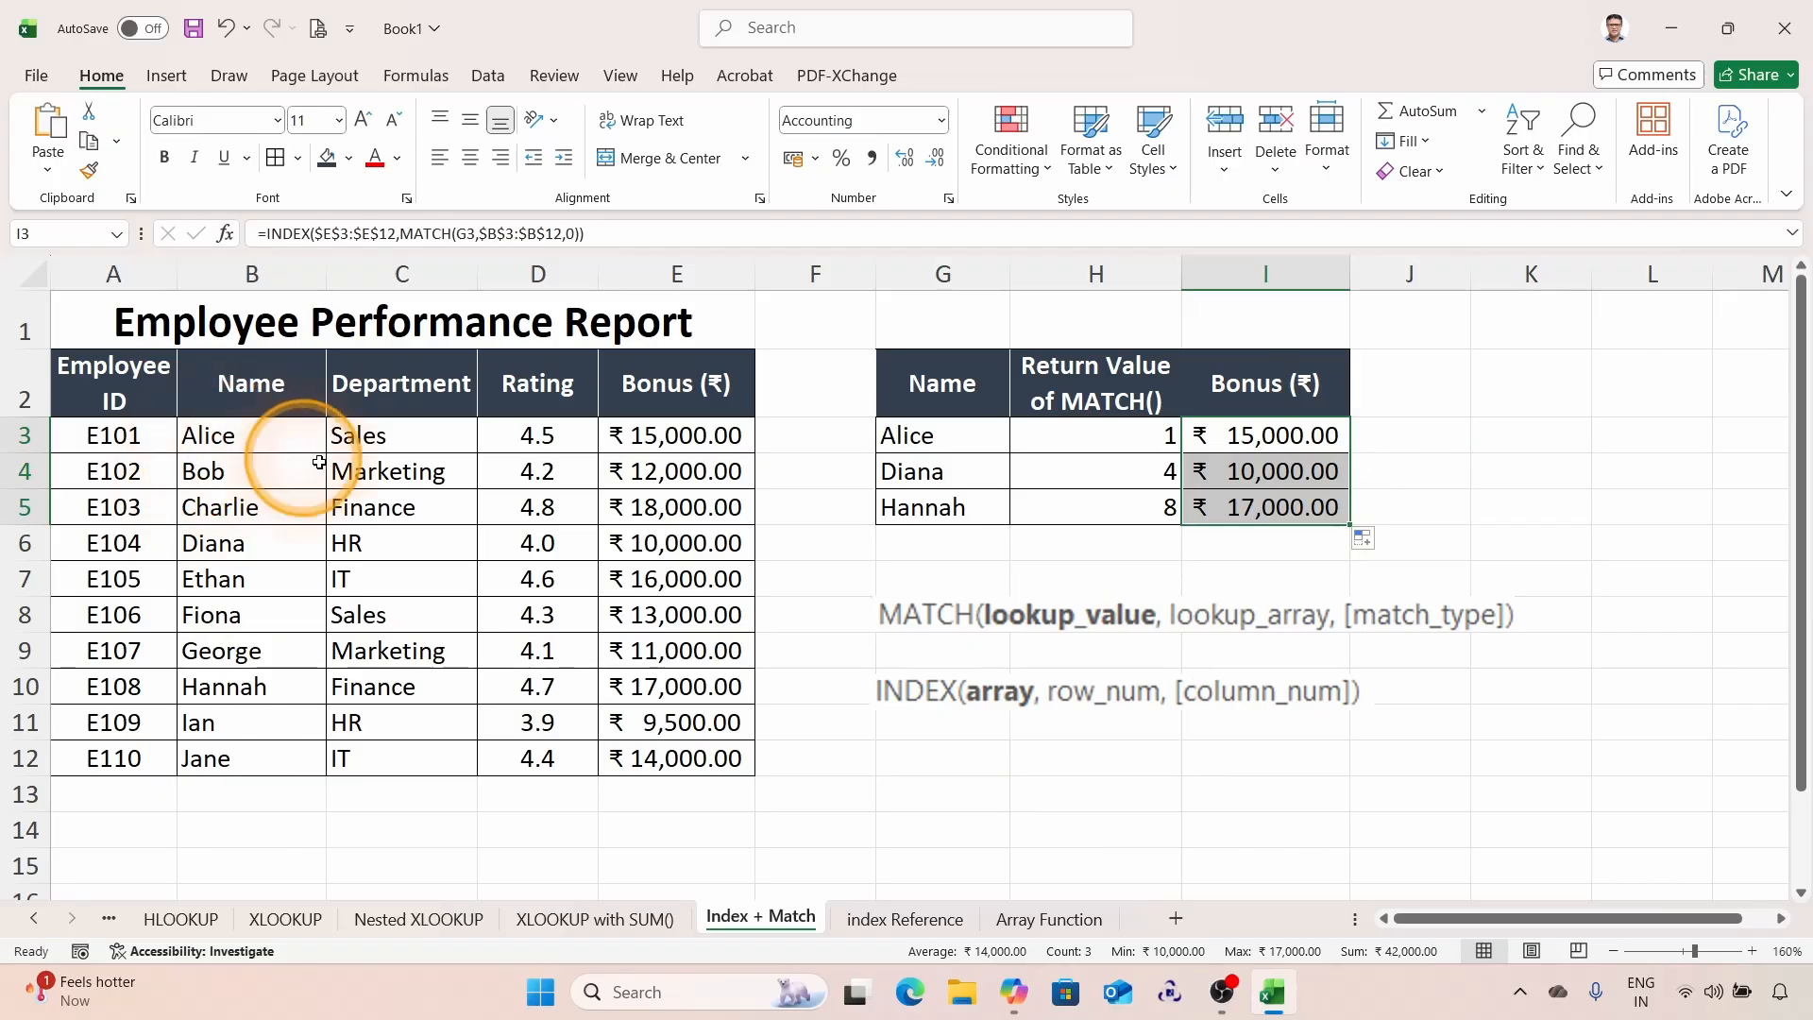
Step: Select the bonus range E3:E12 to review the returned bonuses
drag(660, 436, 658, 758)
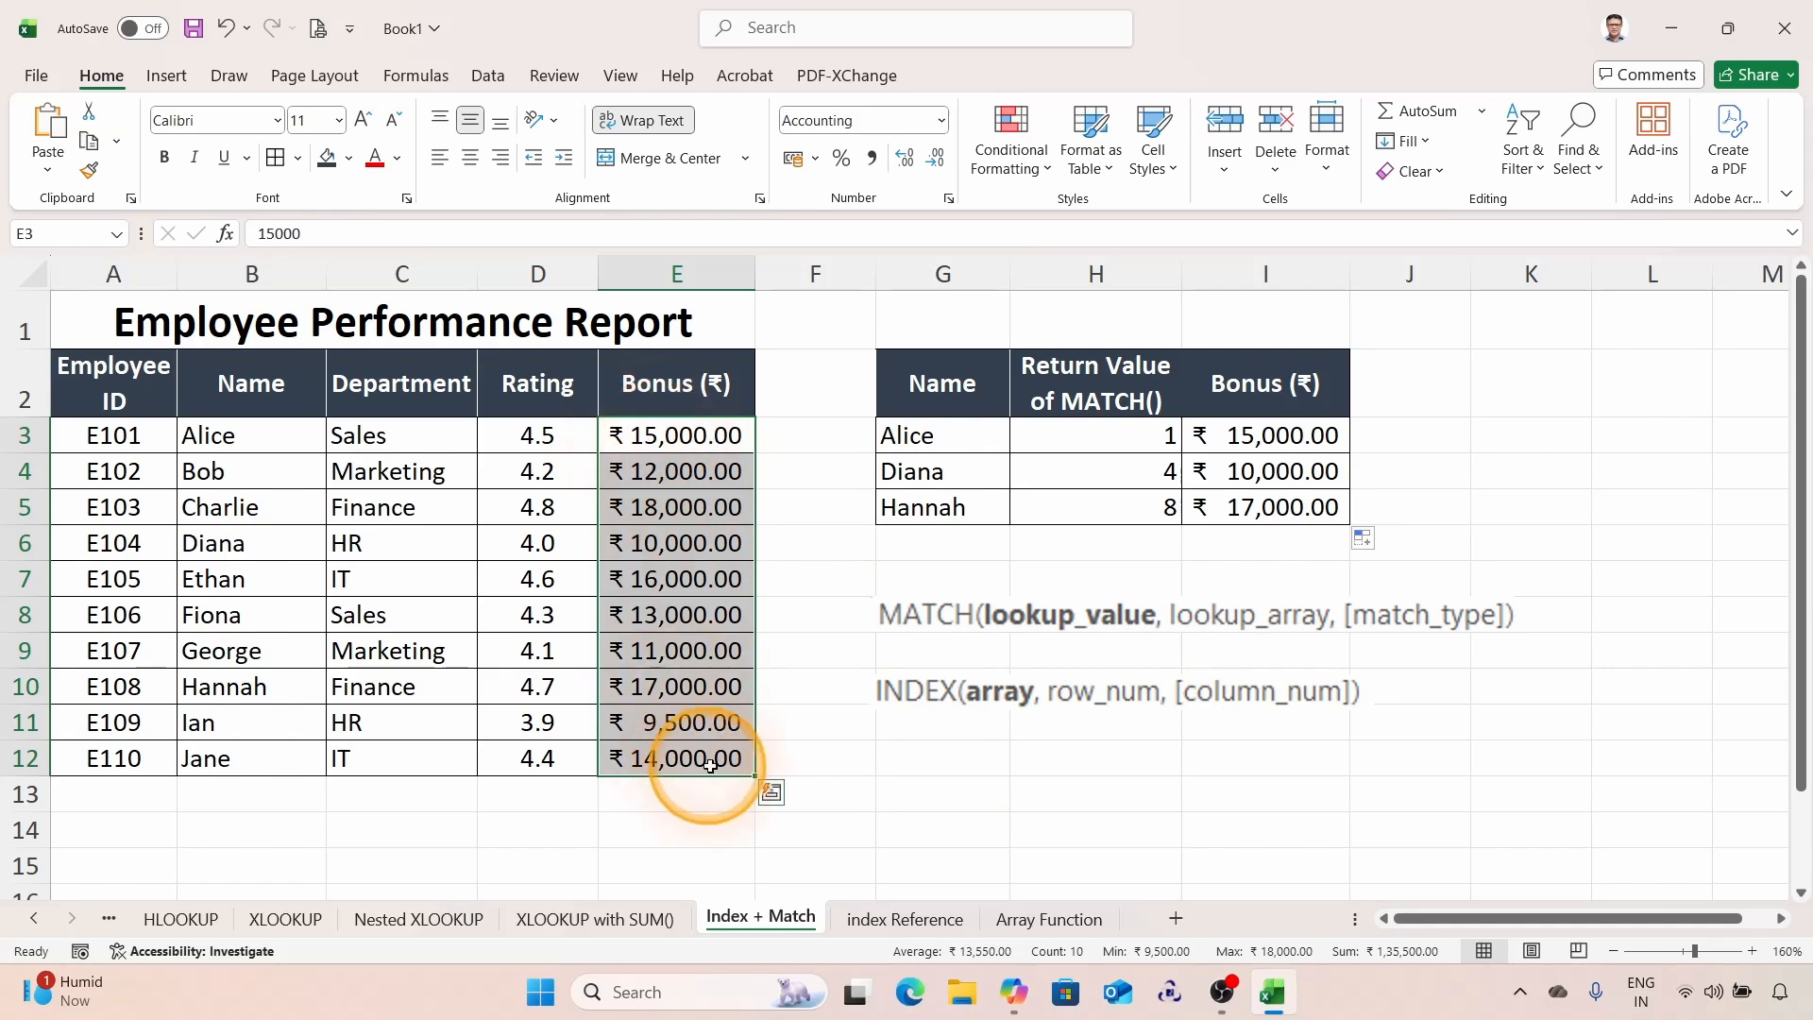
key(super+plus)
key(ctrl+q)
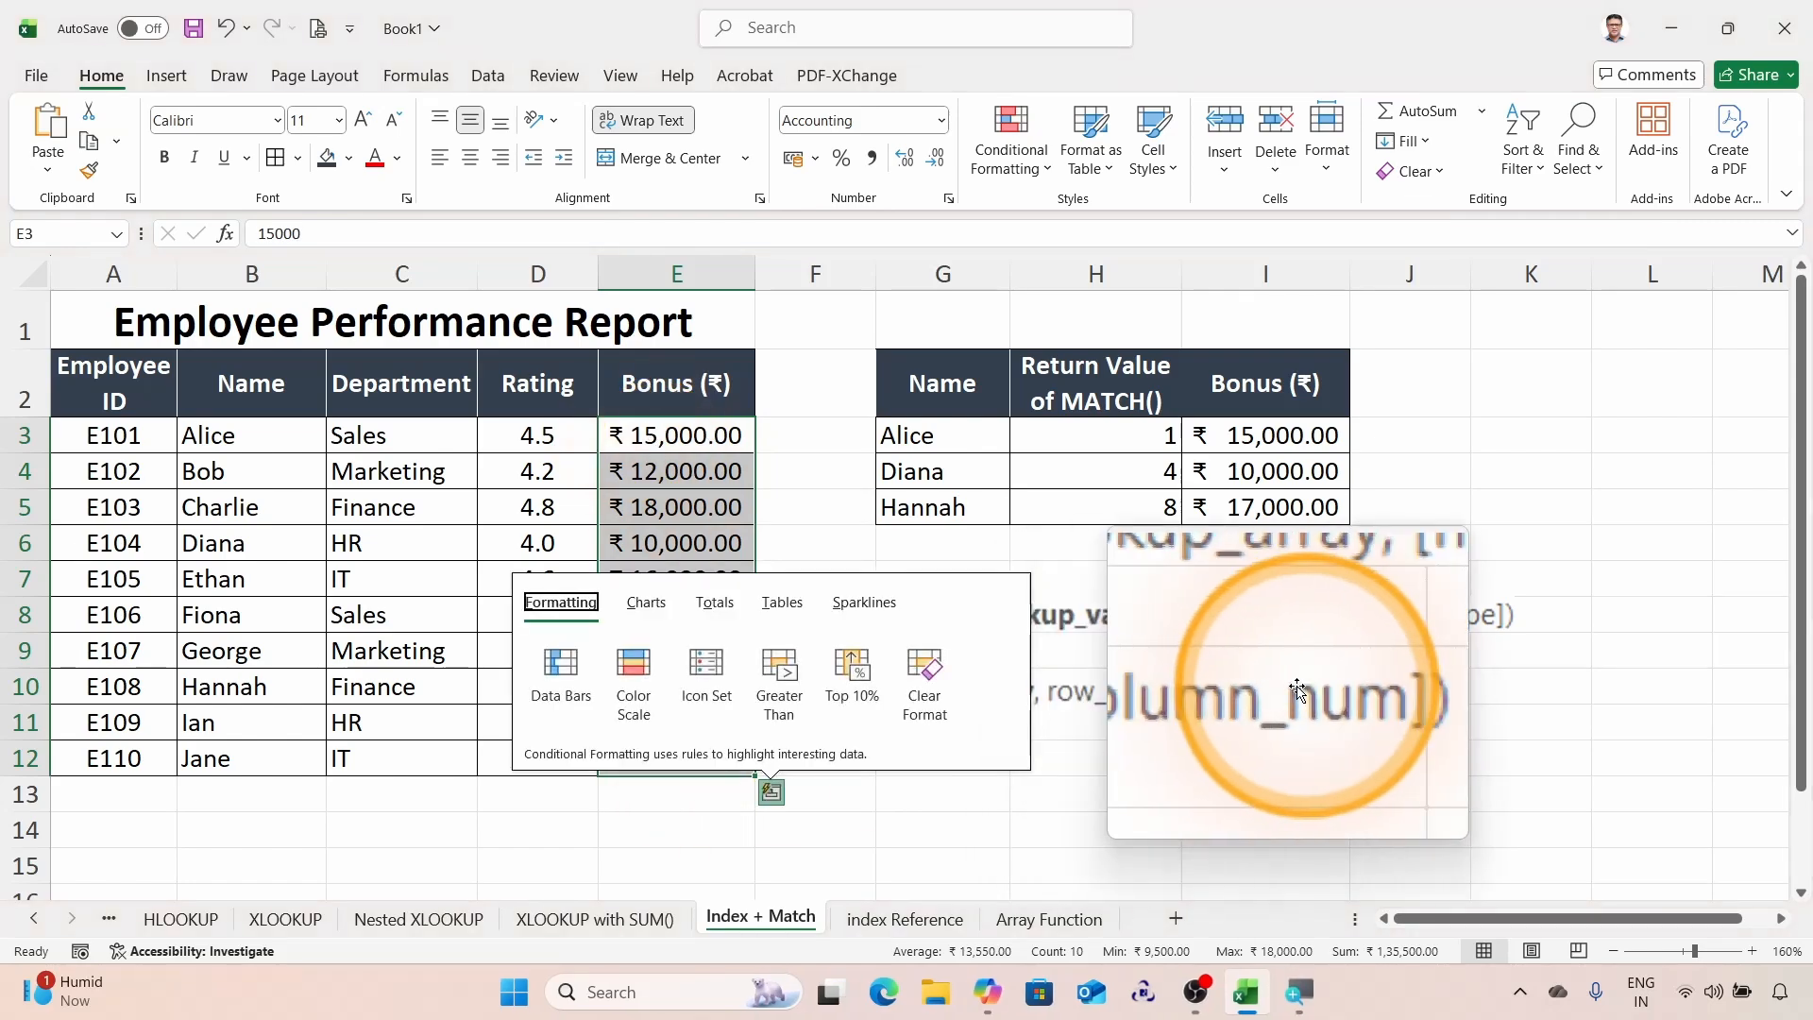
key(Escape)
key(super+Escape)
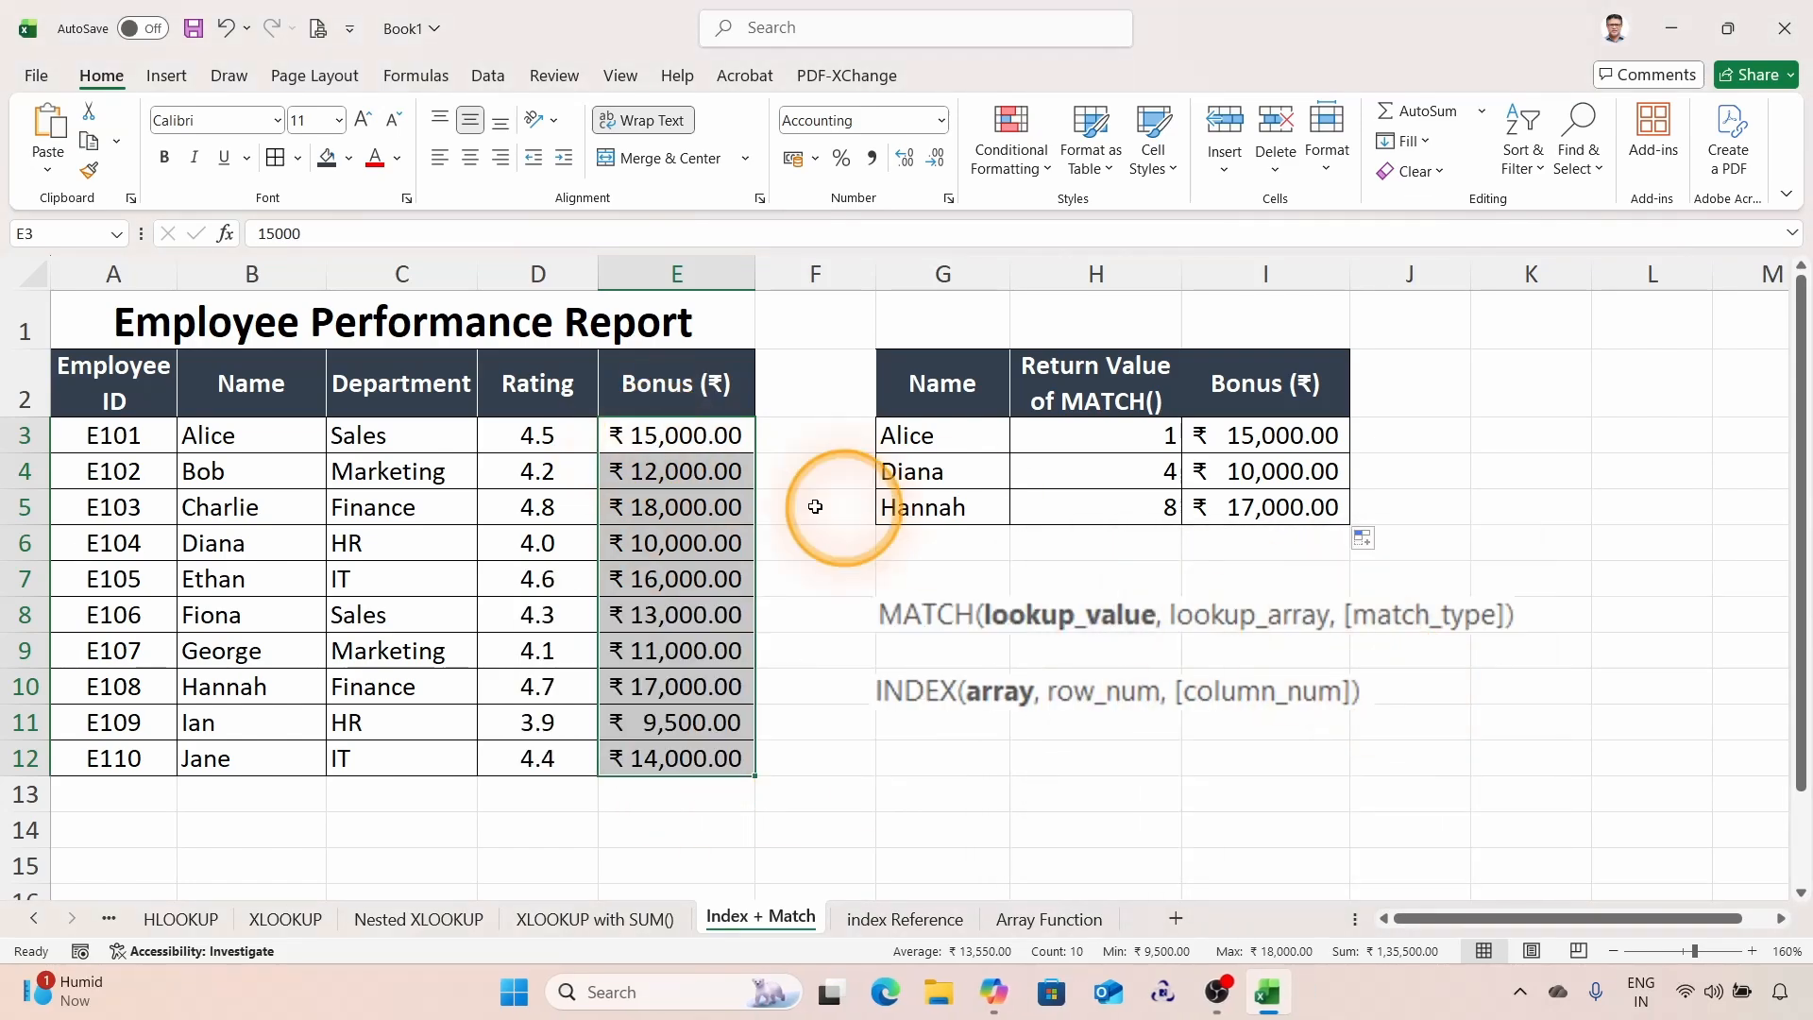
Step: Examine the employee table's headers, rows and columns to plan a two-way lookup for the new table
click(80, 370)
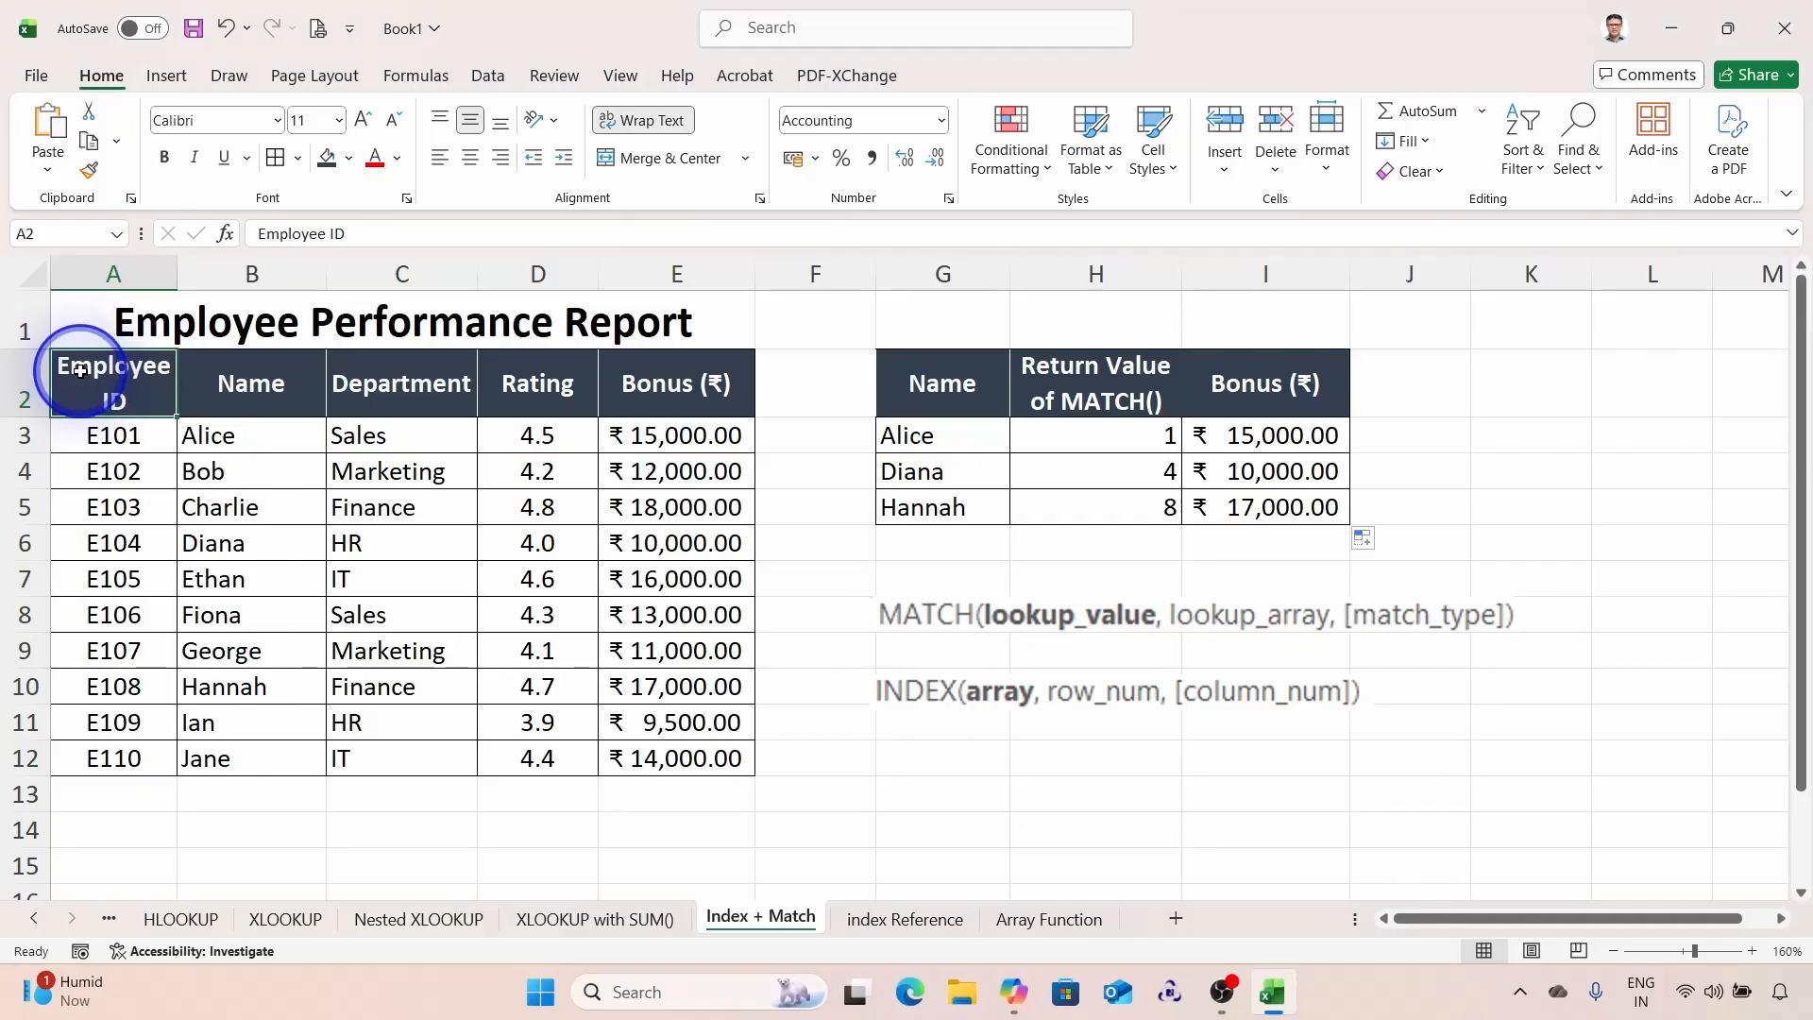
drag(81, 371, 660, 384)
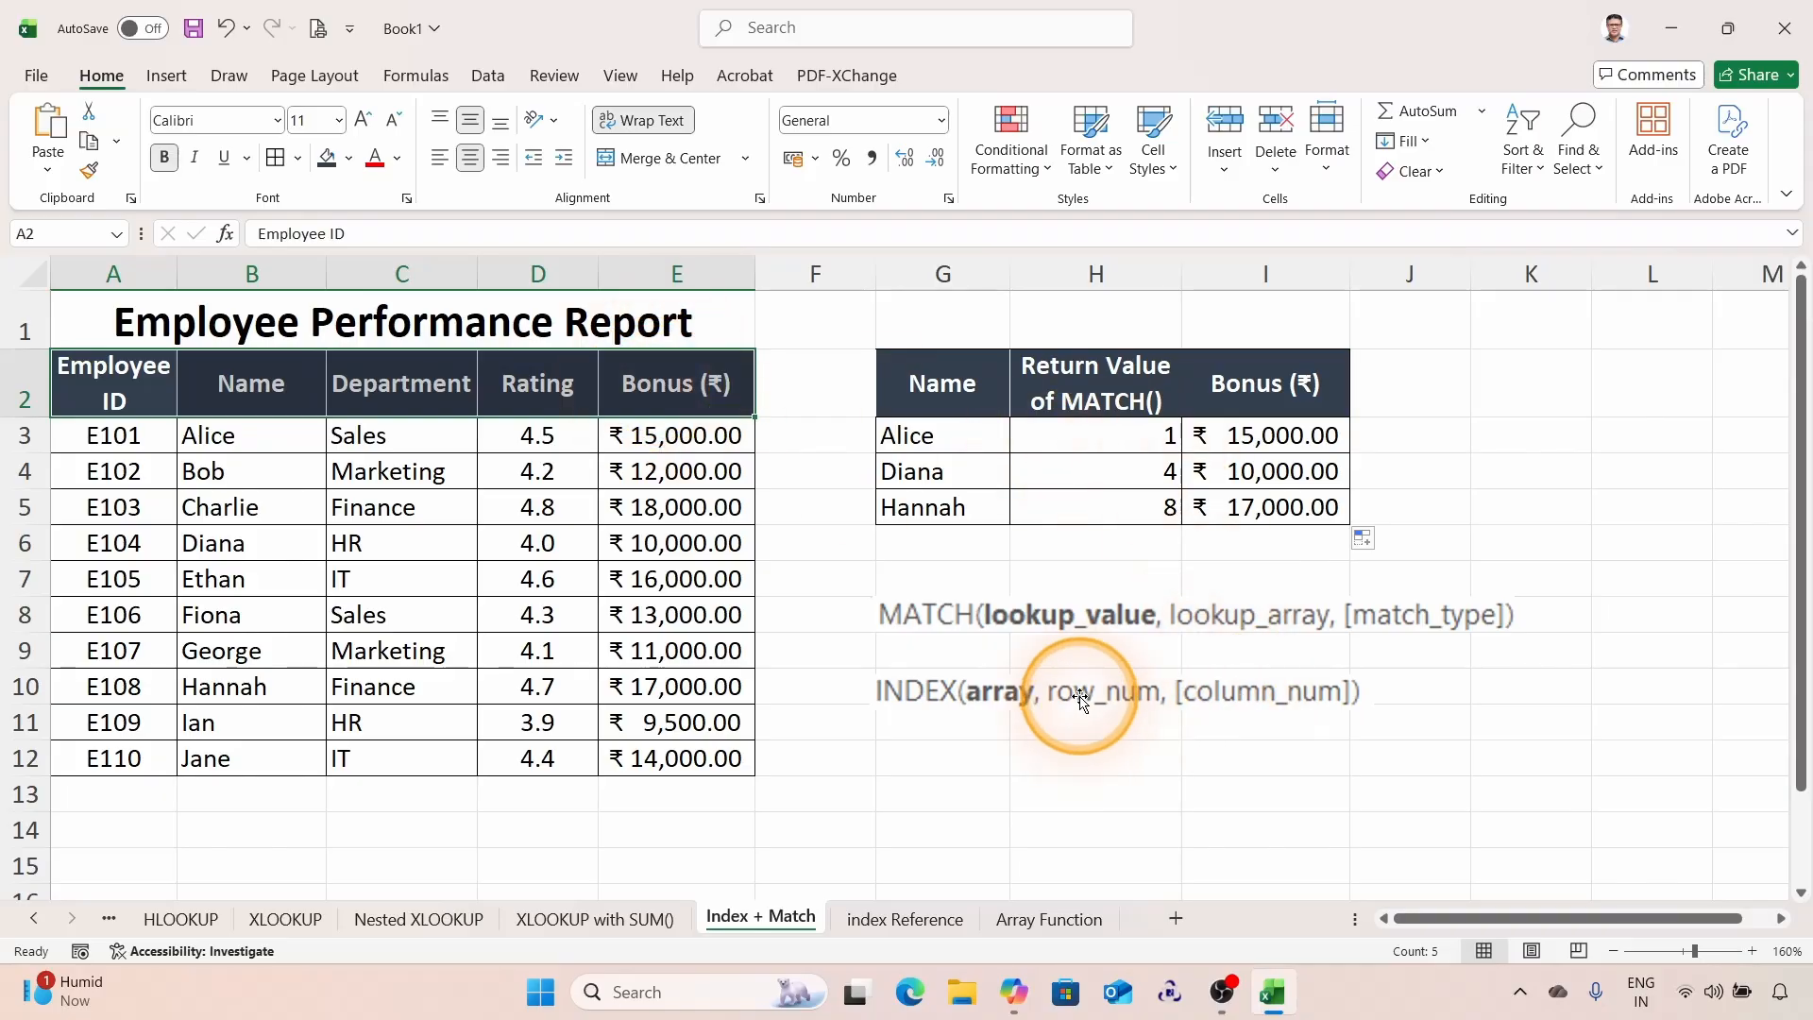
scroll(1085, 696, down, 1)
scroll(1085, 686, up, 1)
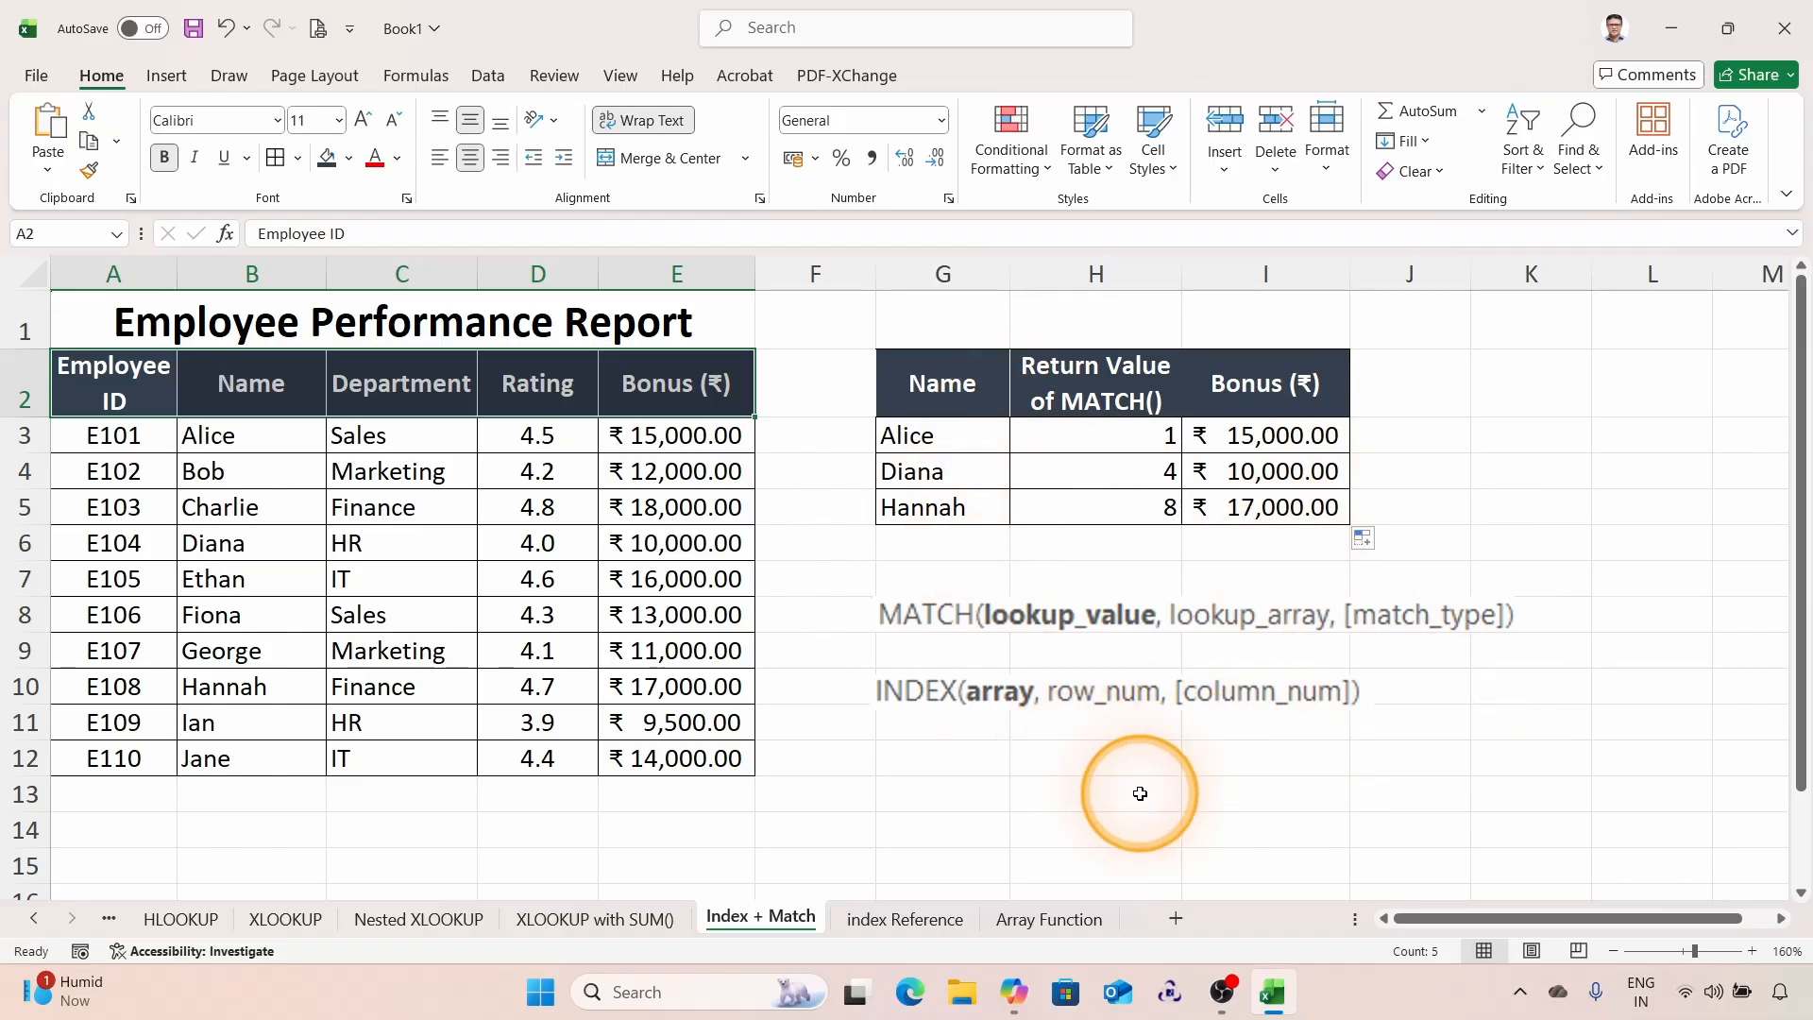
click(126, 437)
drag(125, 438, 701, 761)
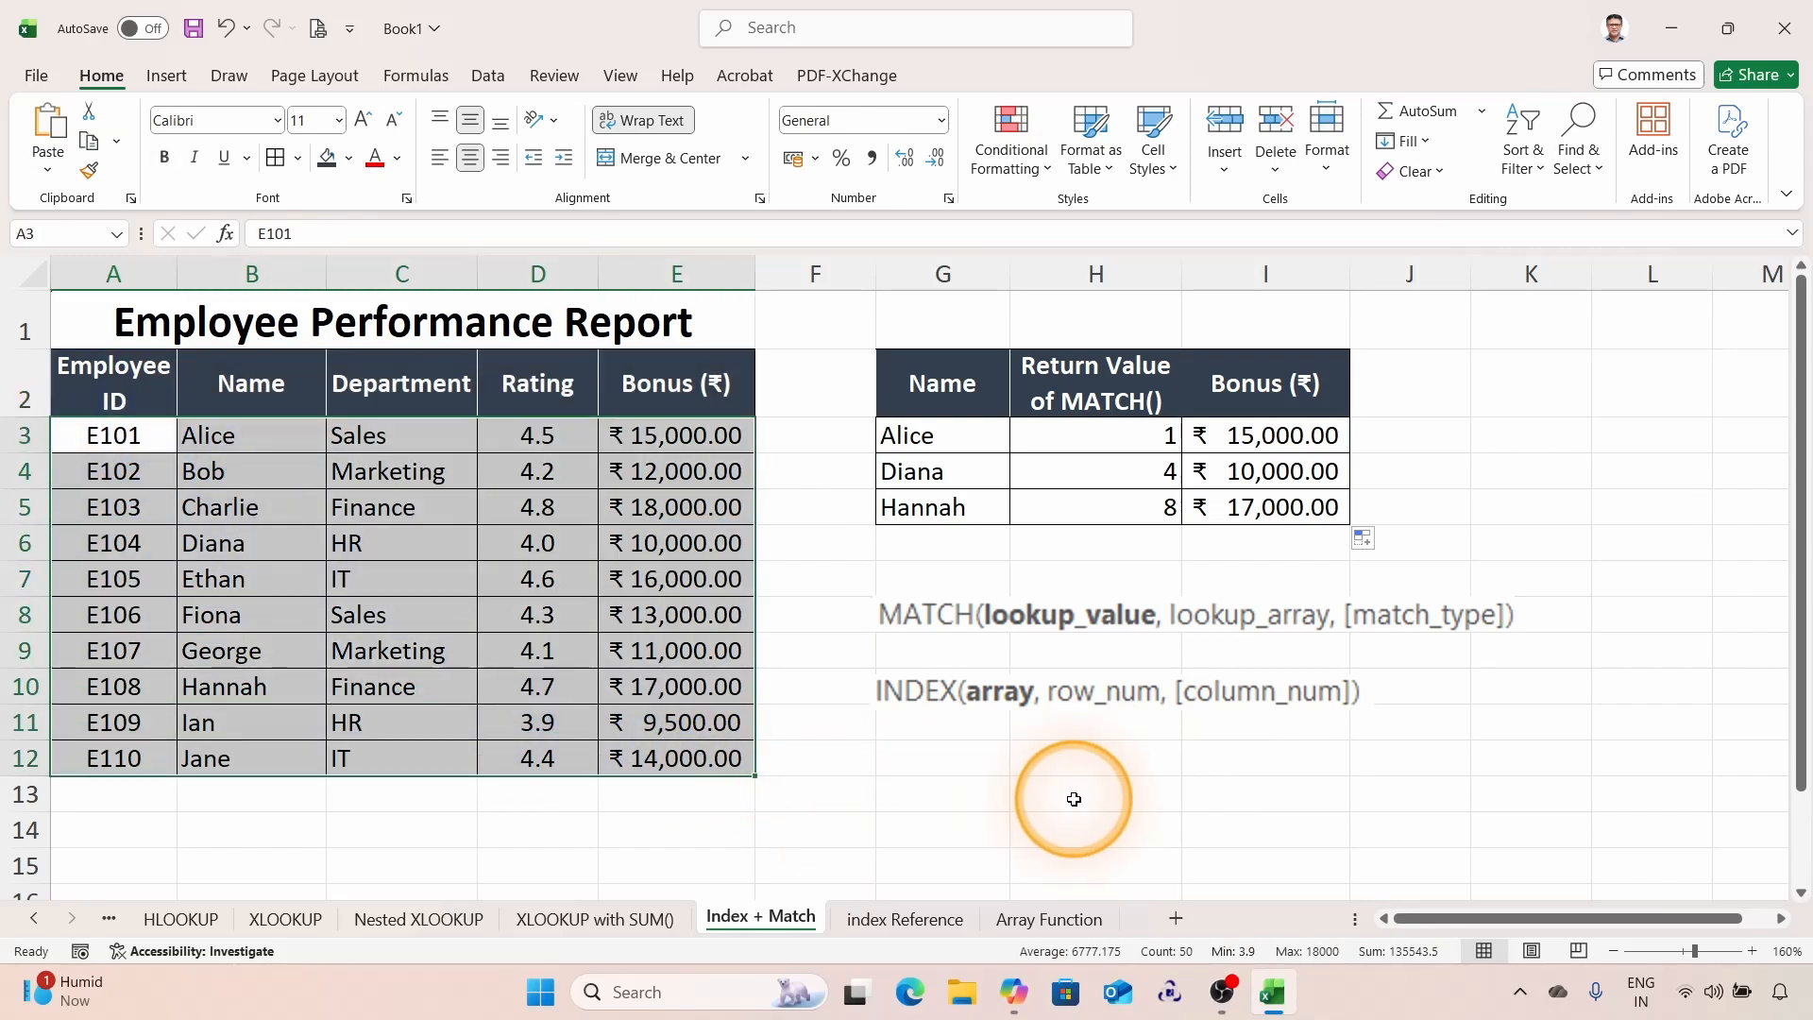
click(392, 496)
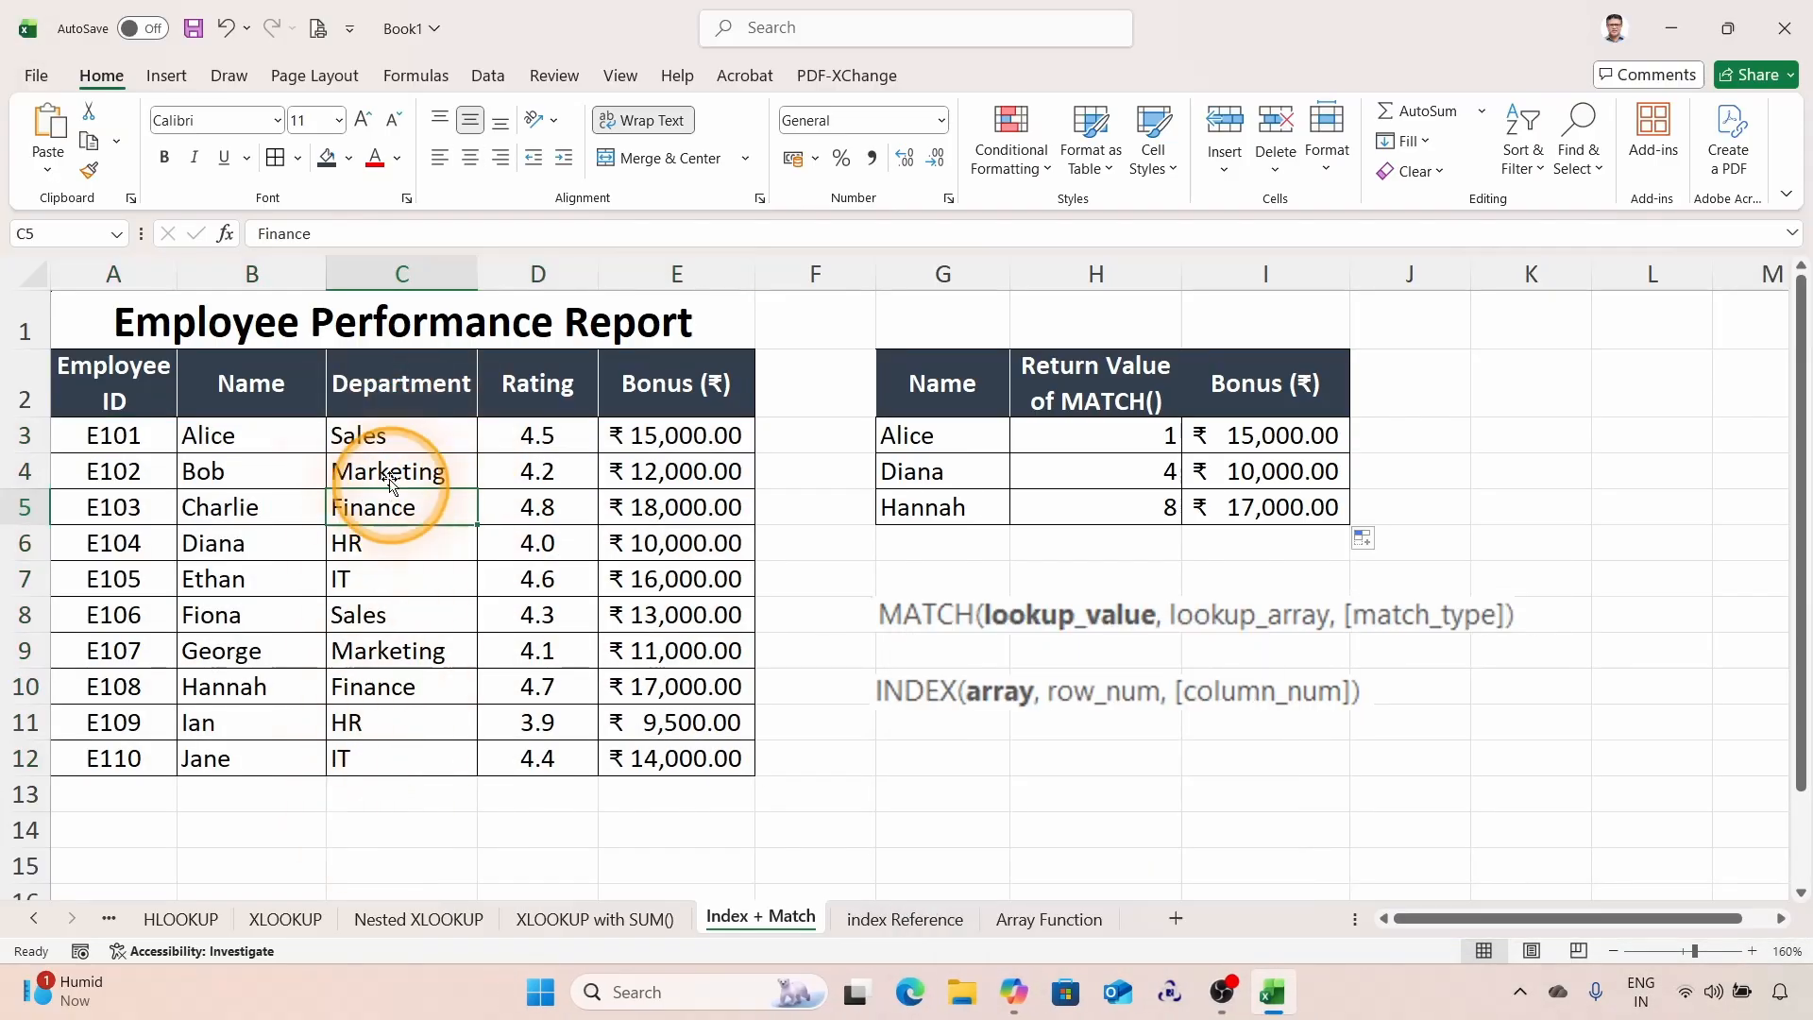
click(29, 509)
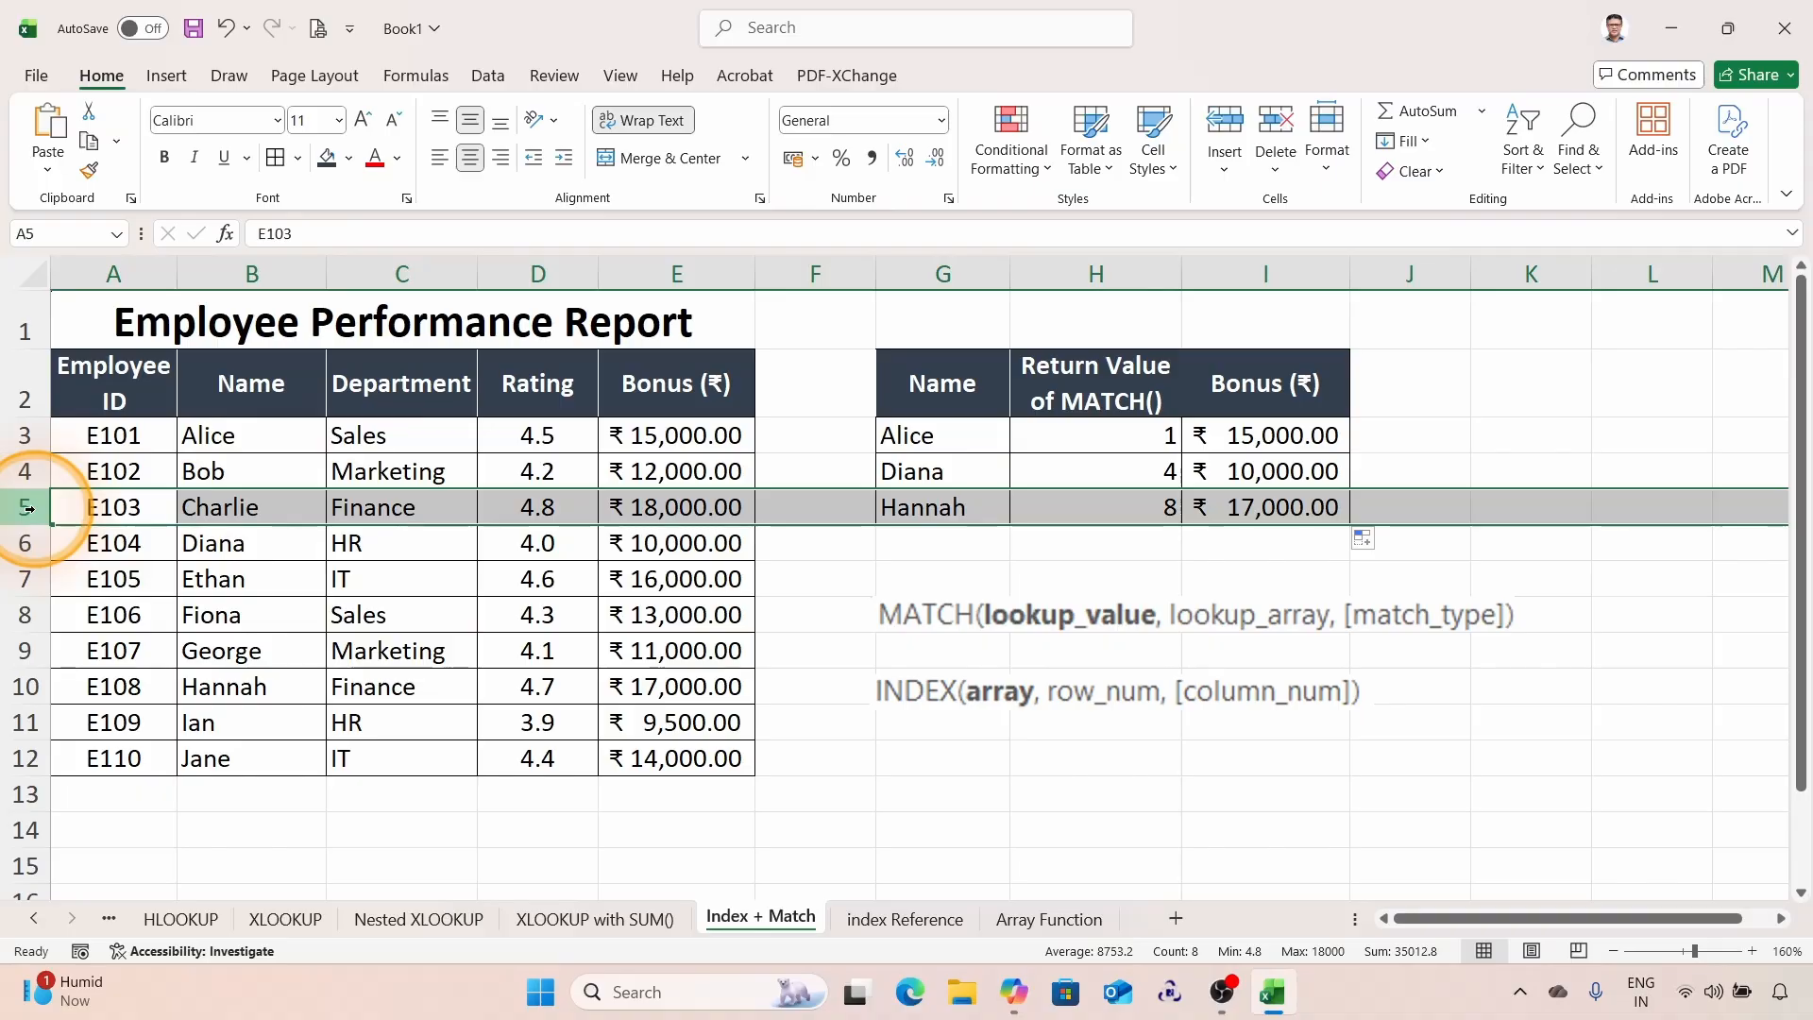
click(402, 272)
click(403, 508)
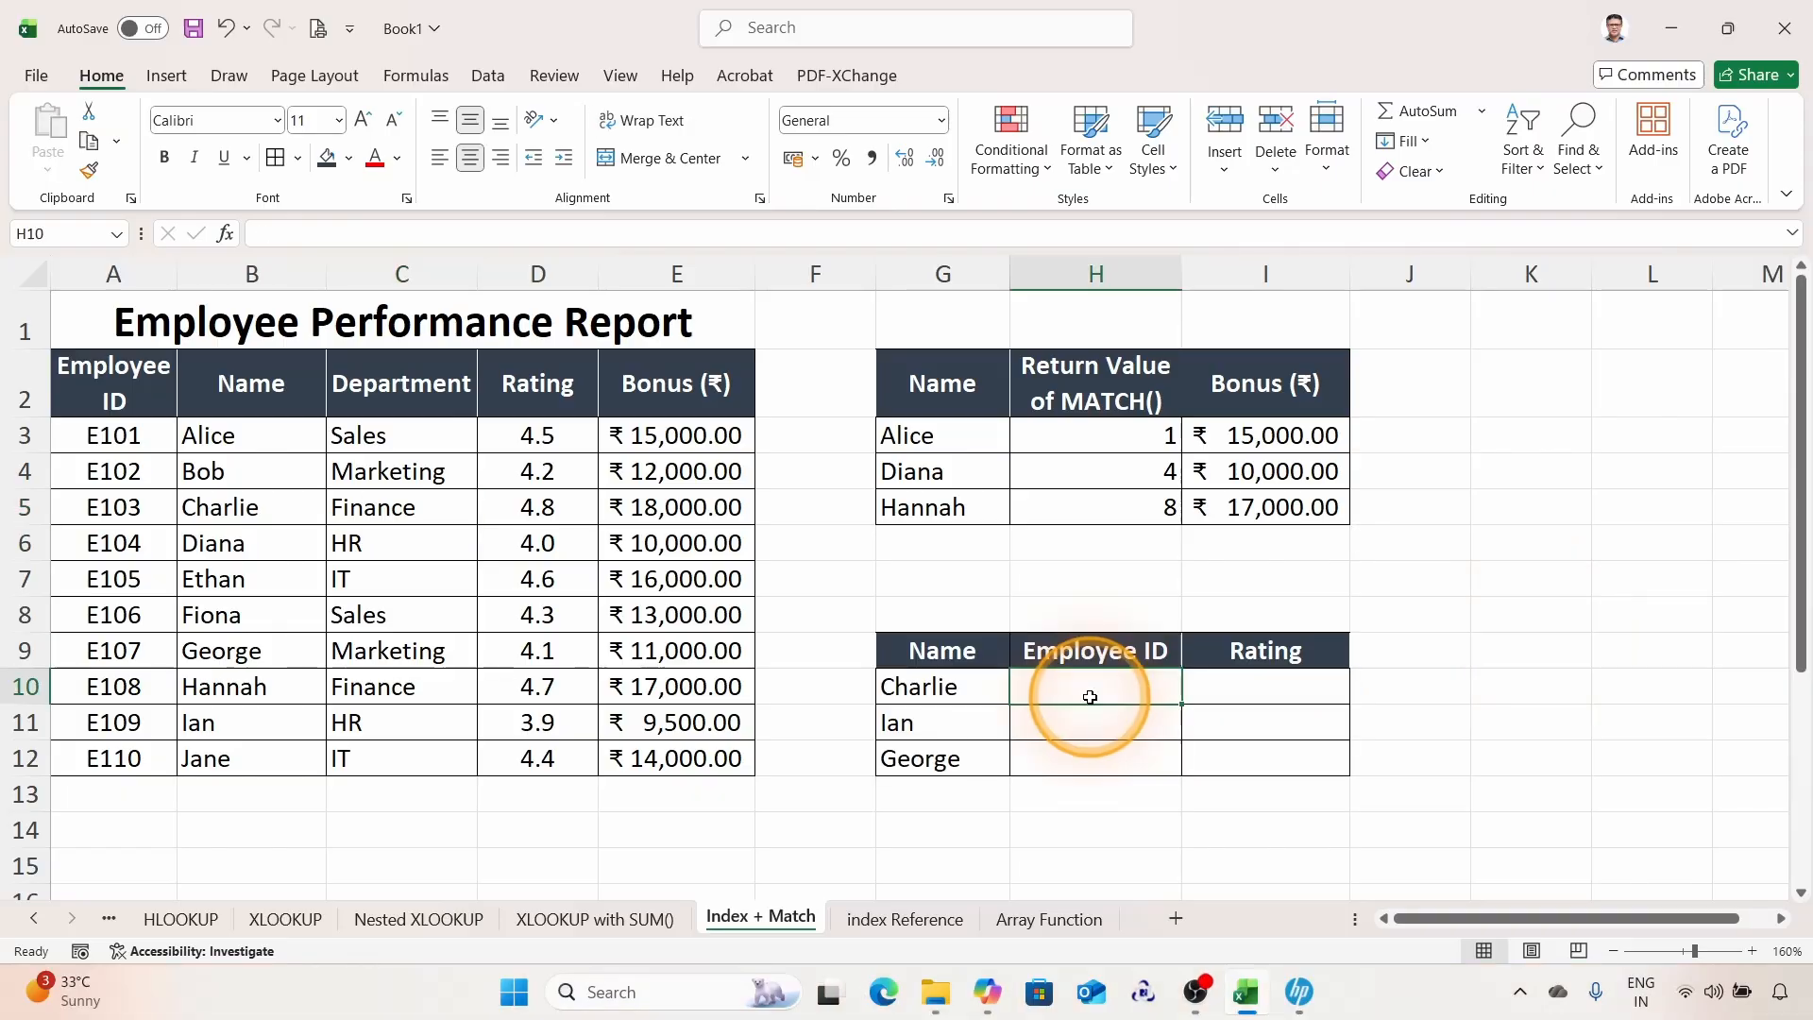
click(1091, 697)
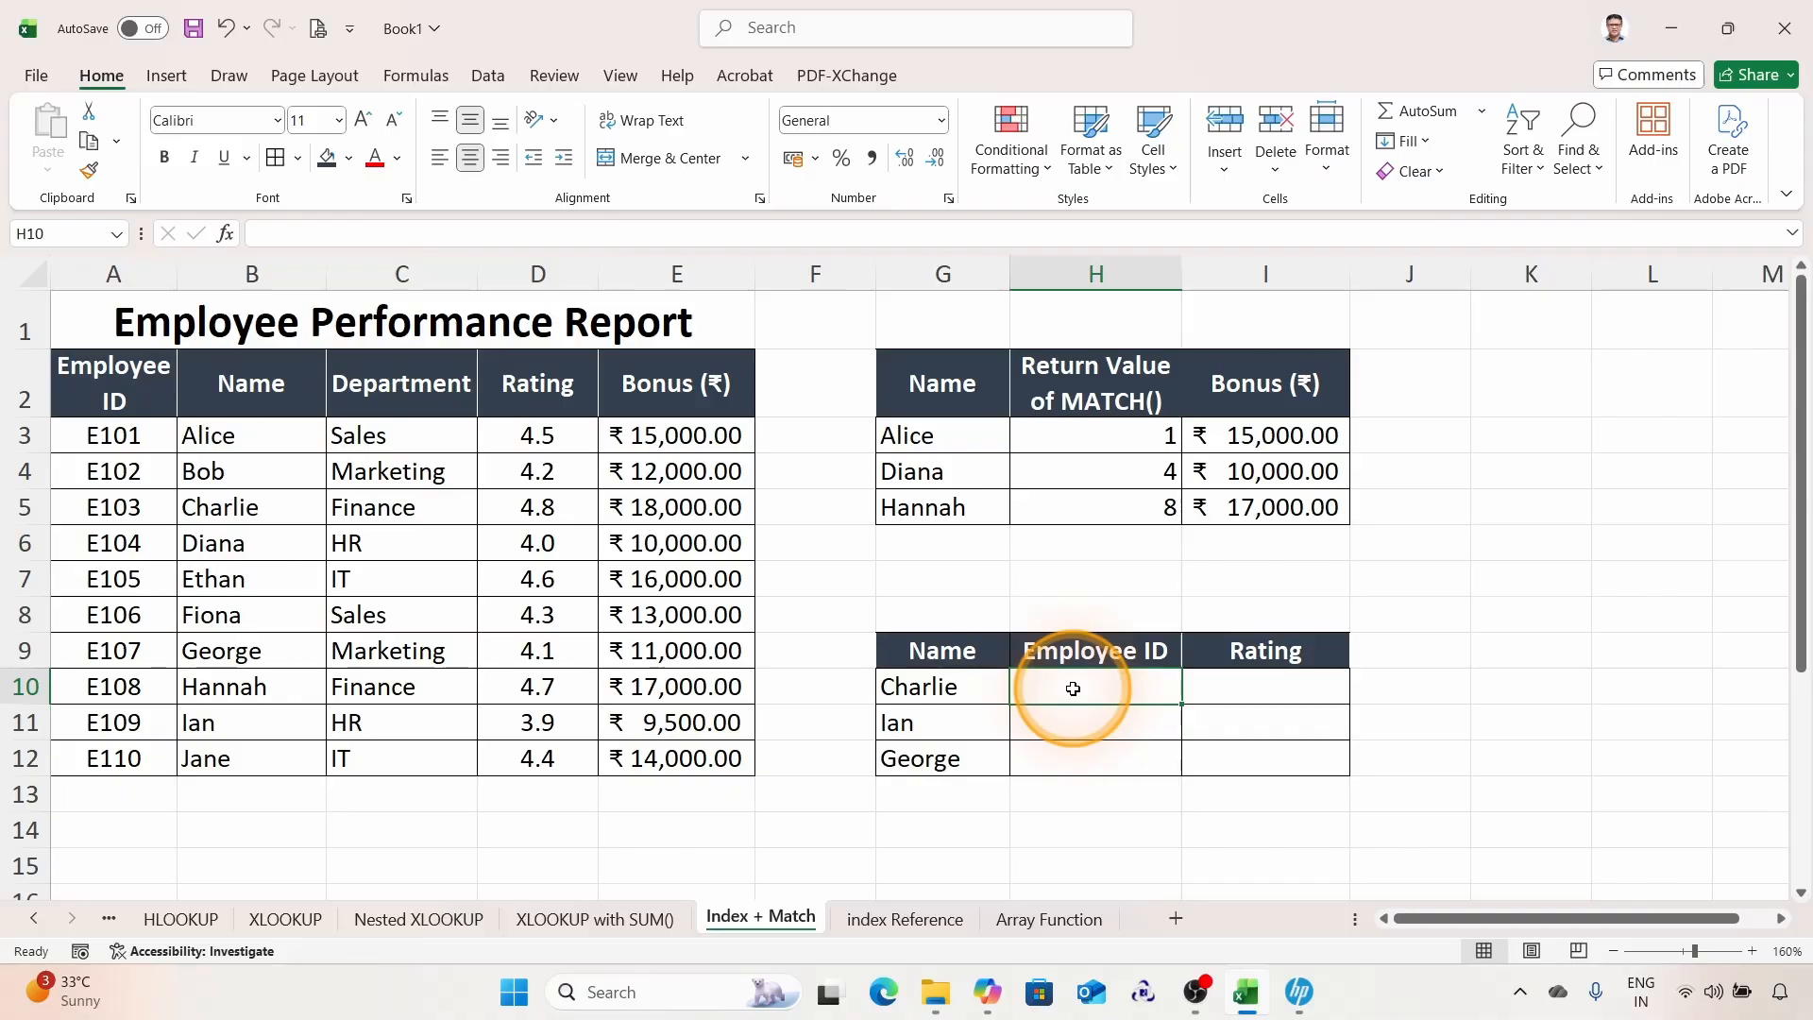
drag(120, 436, 662, 758)
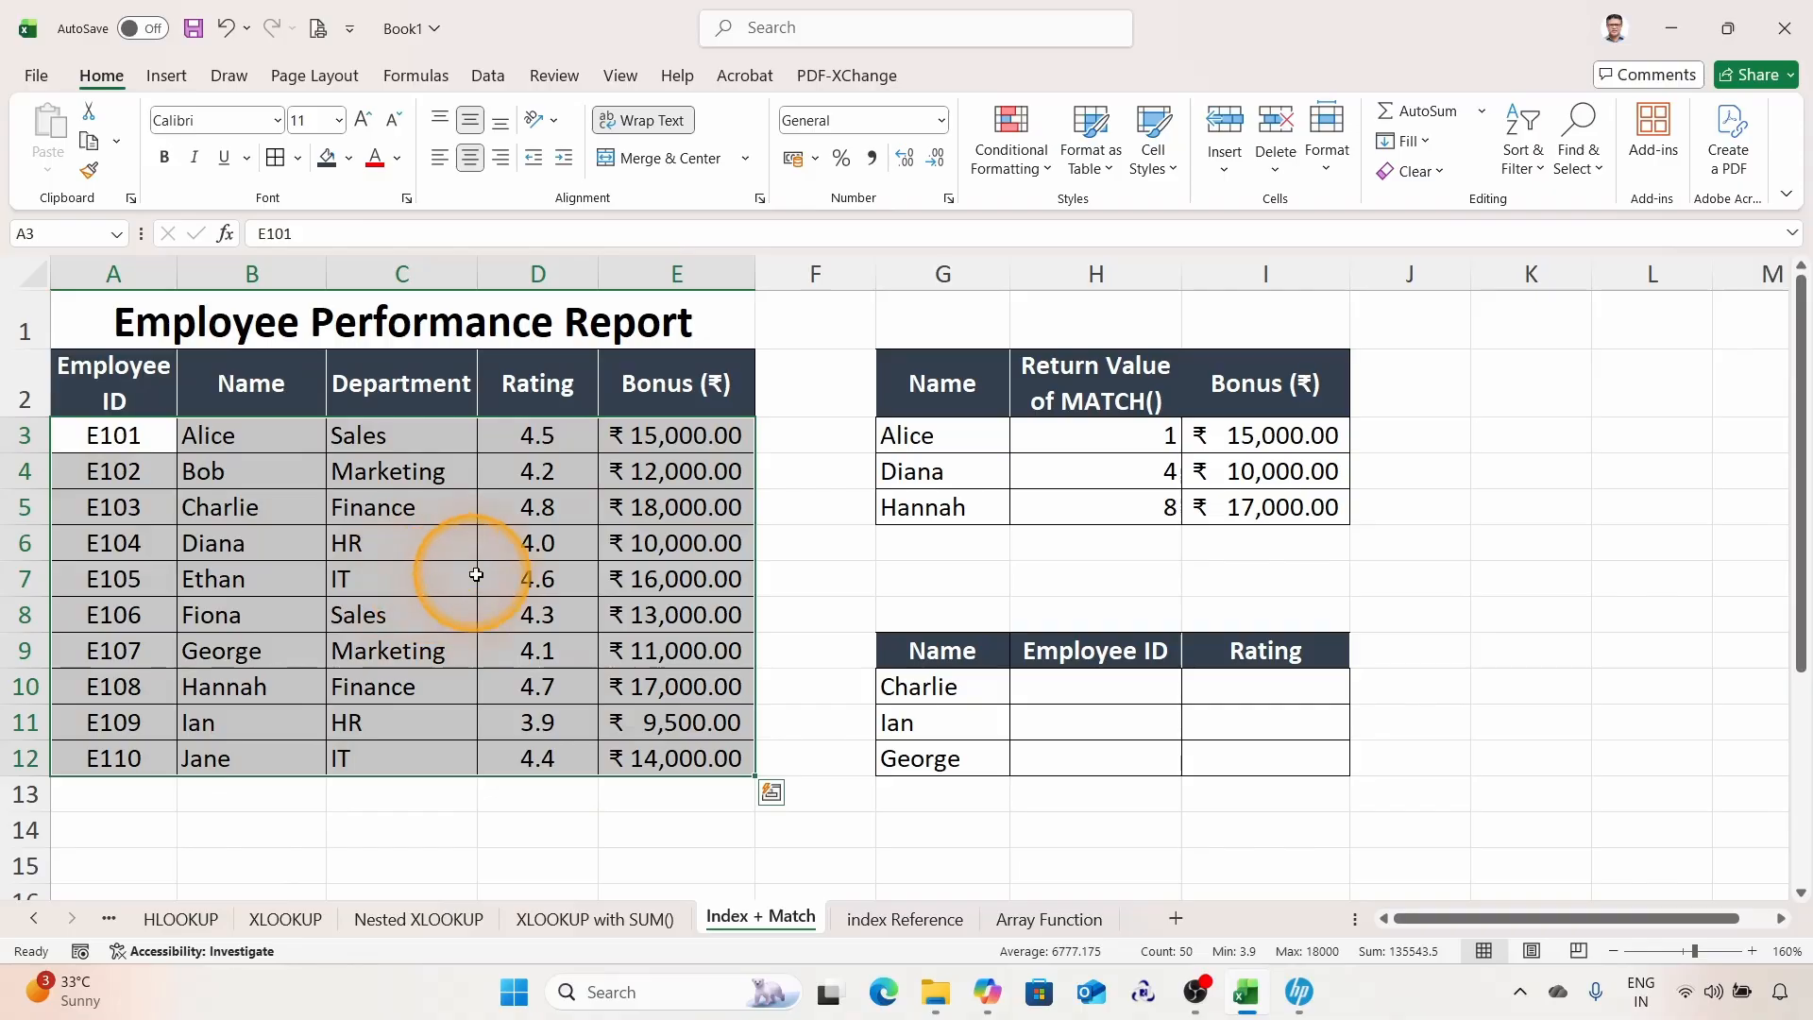
Step: Start an INDEX formula in H10 using the whole table $A$3:$E$12 as the array
click(1058, 689)
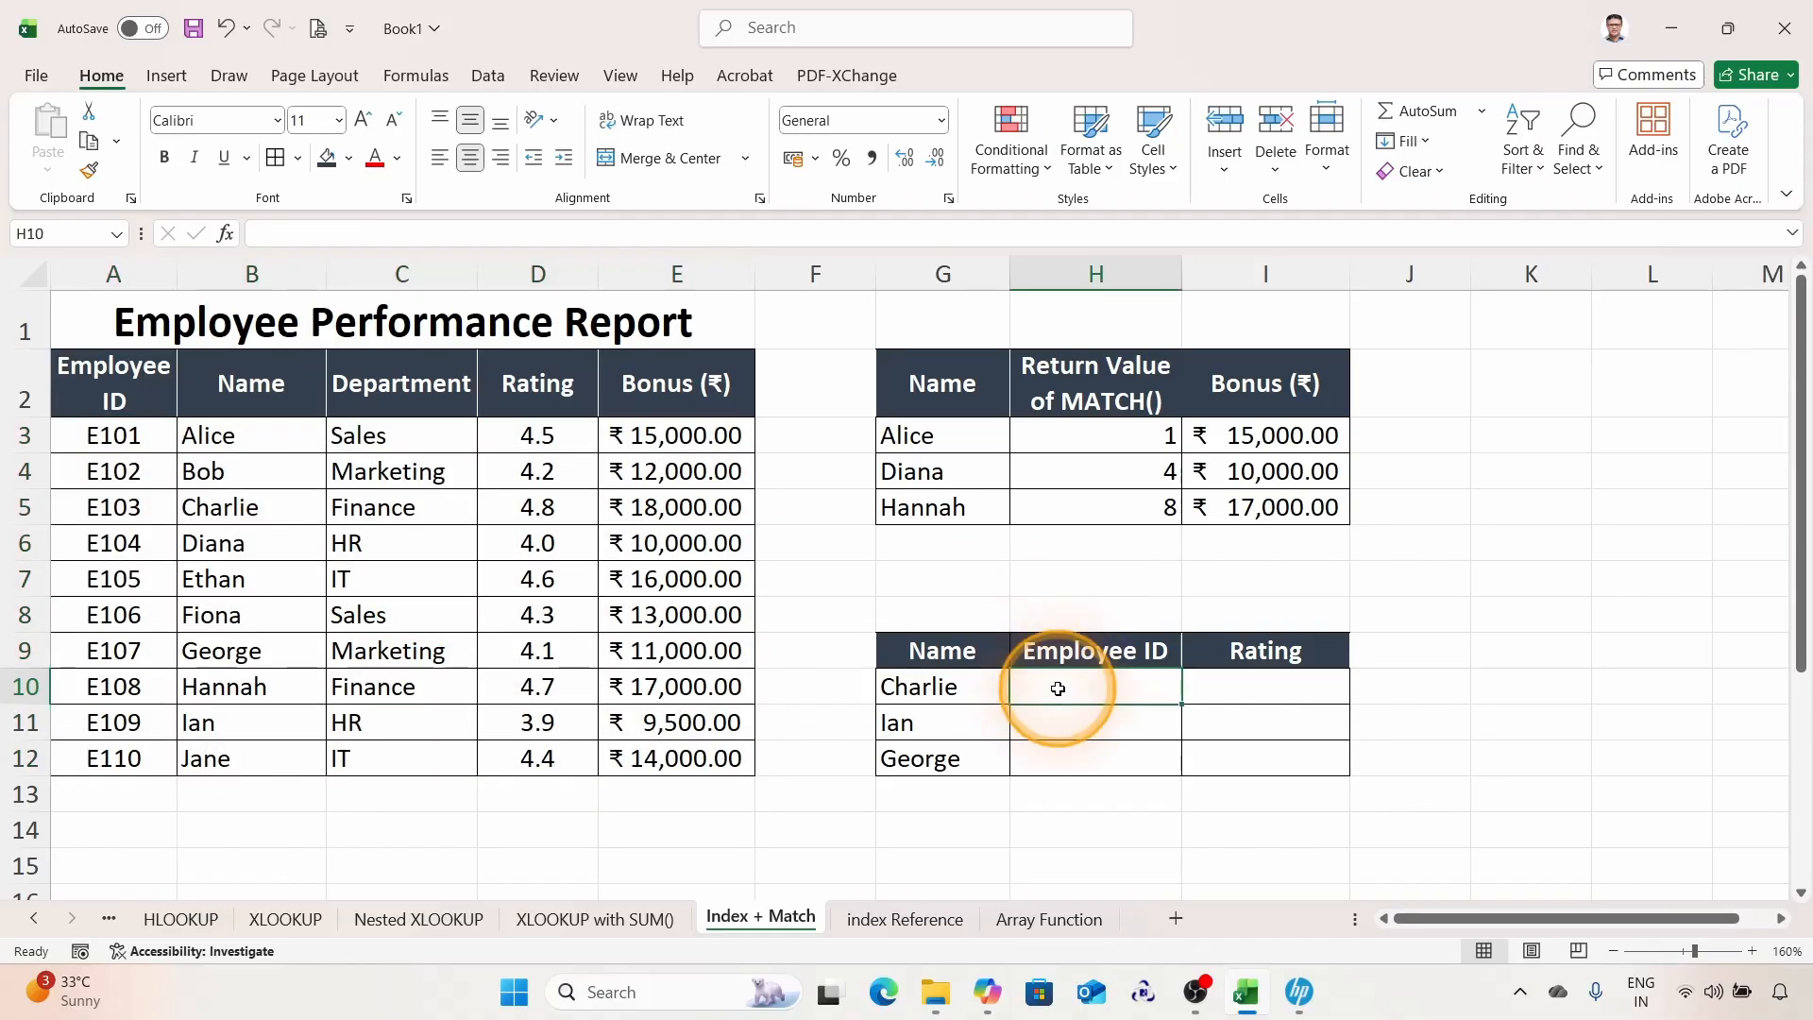
click(325, 232)
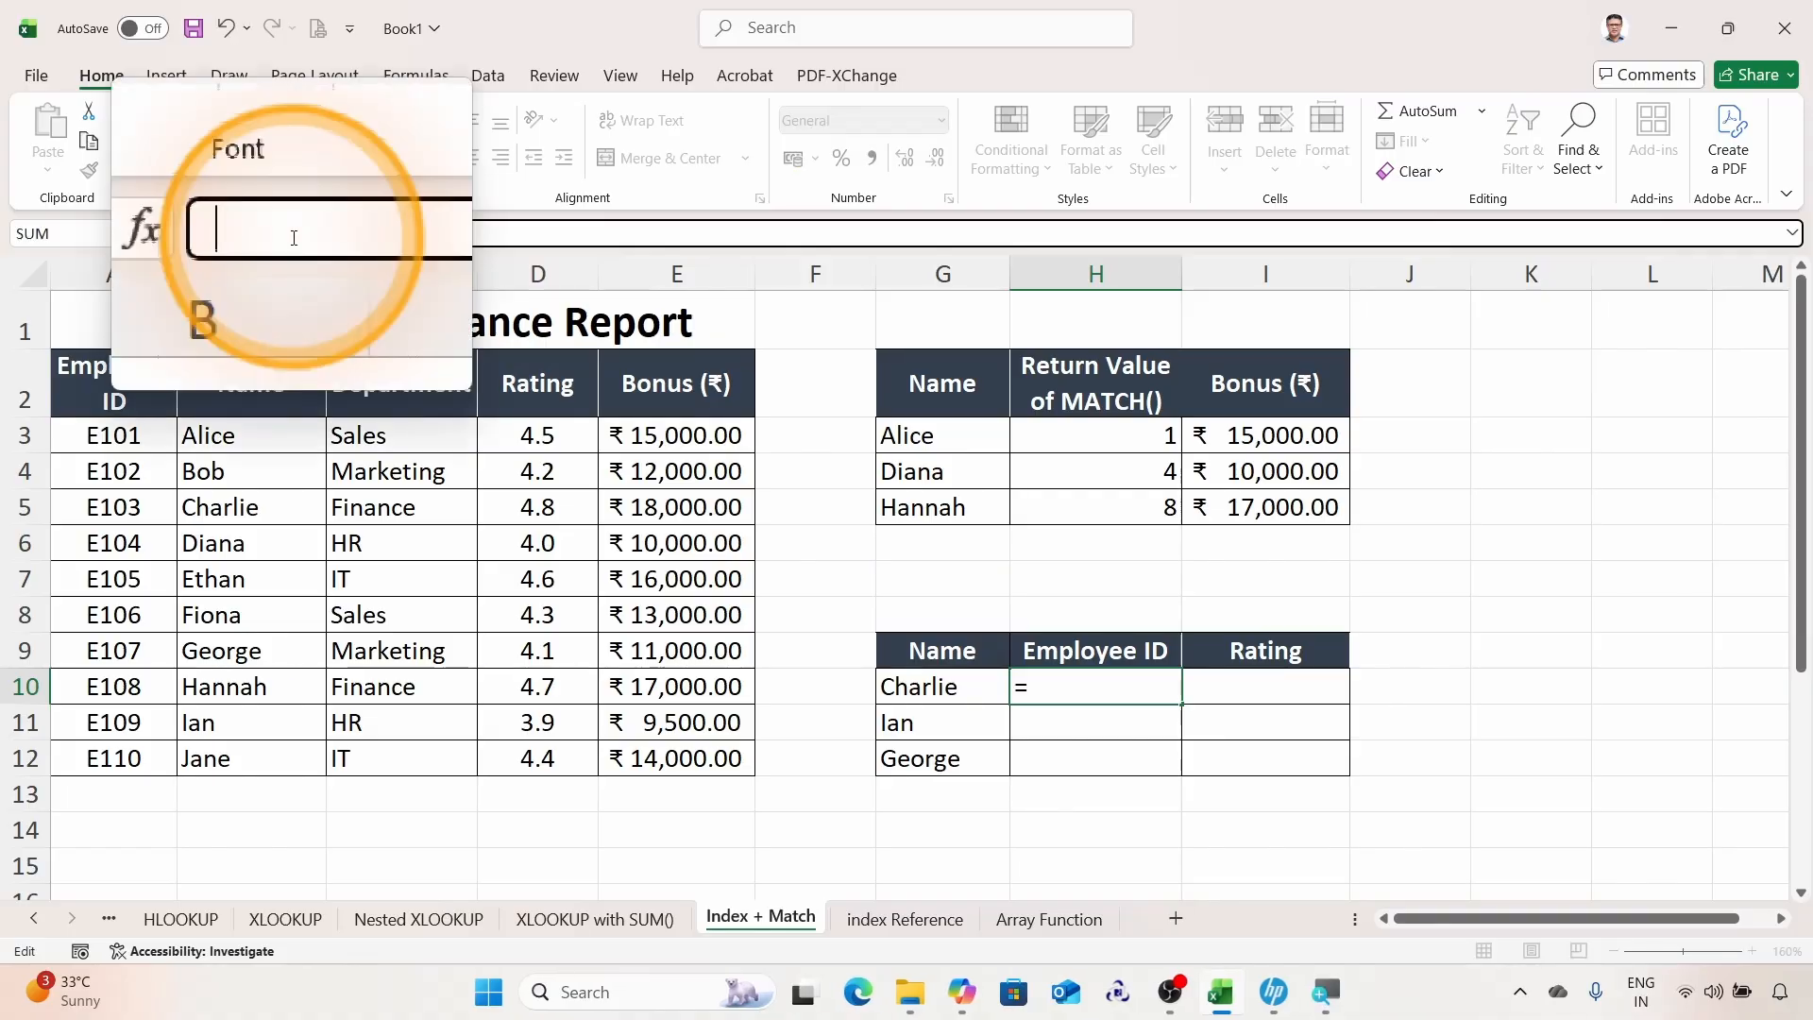
text(=in)
key(Tab)
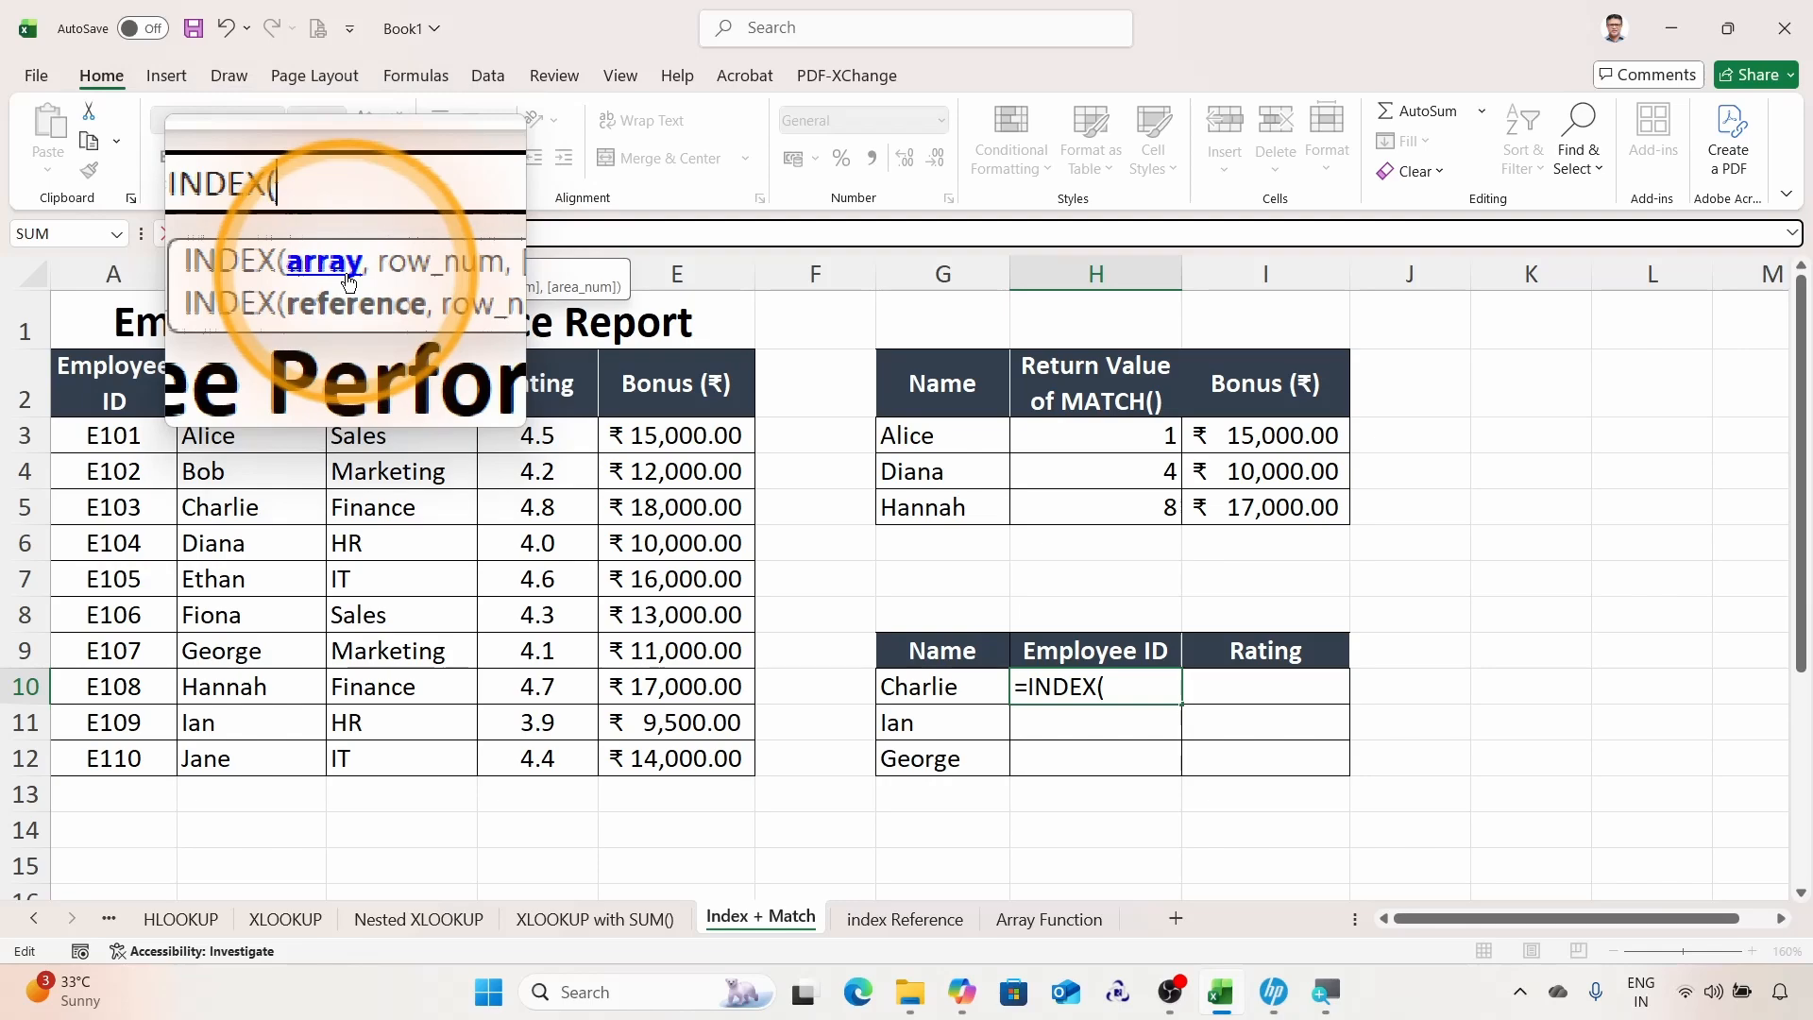
drag(118, 432, 696, 755)
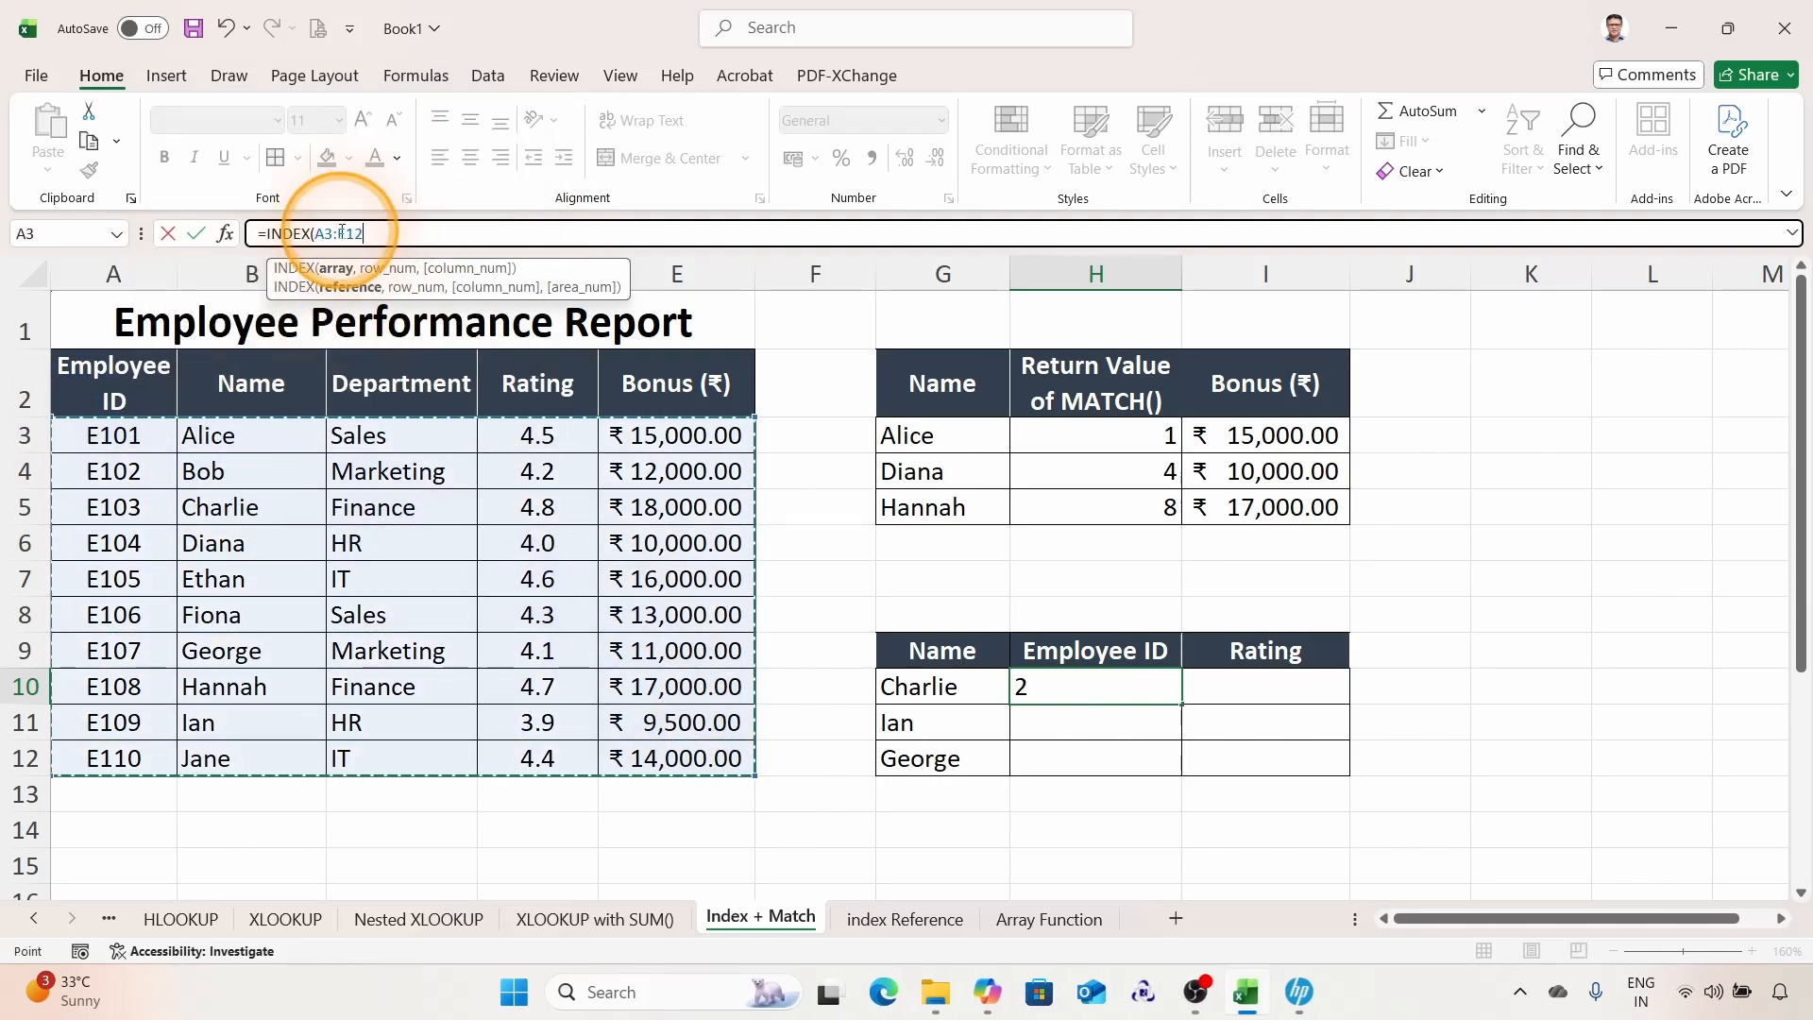
key(super+plus)
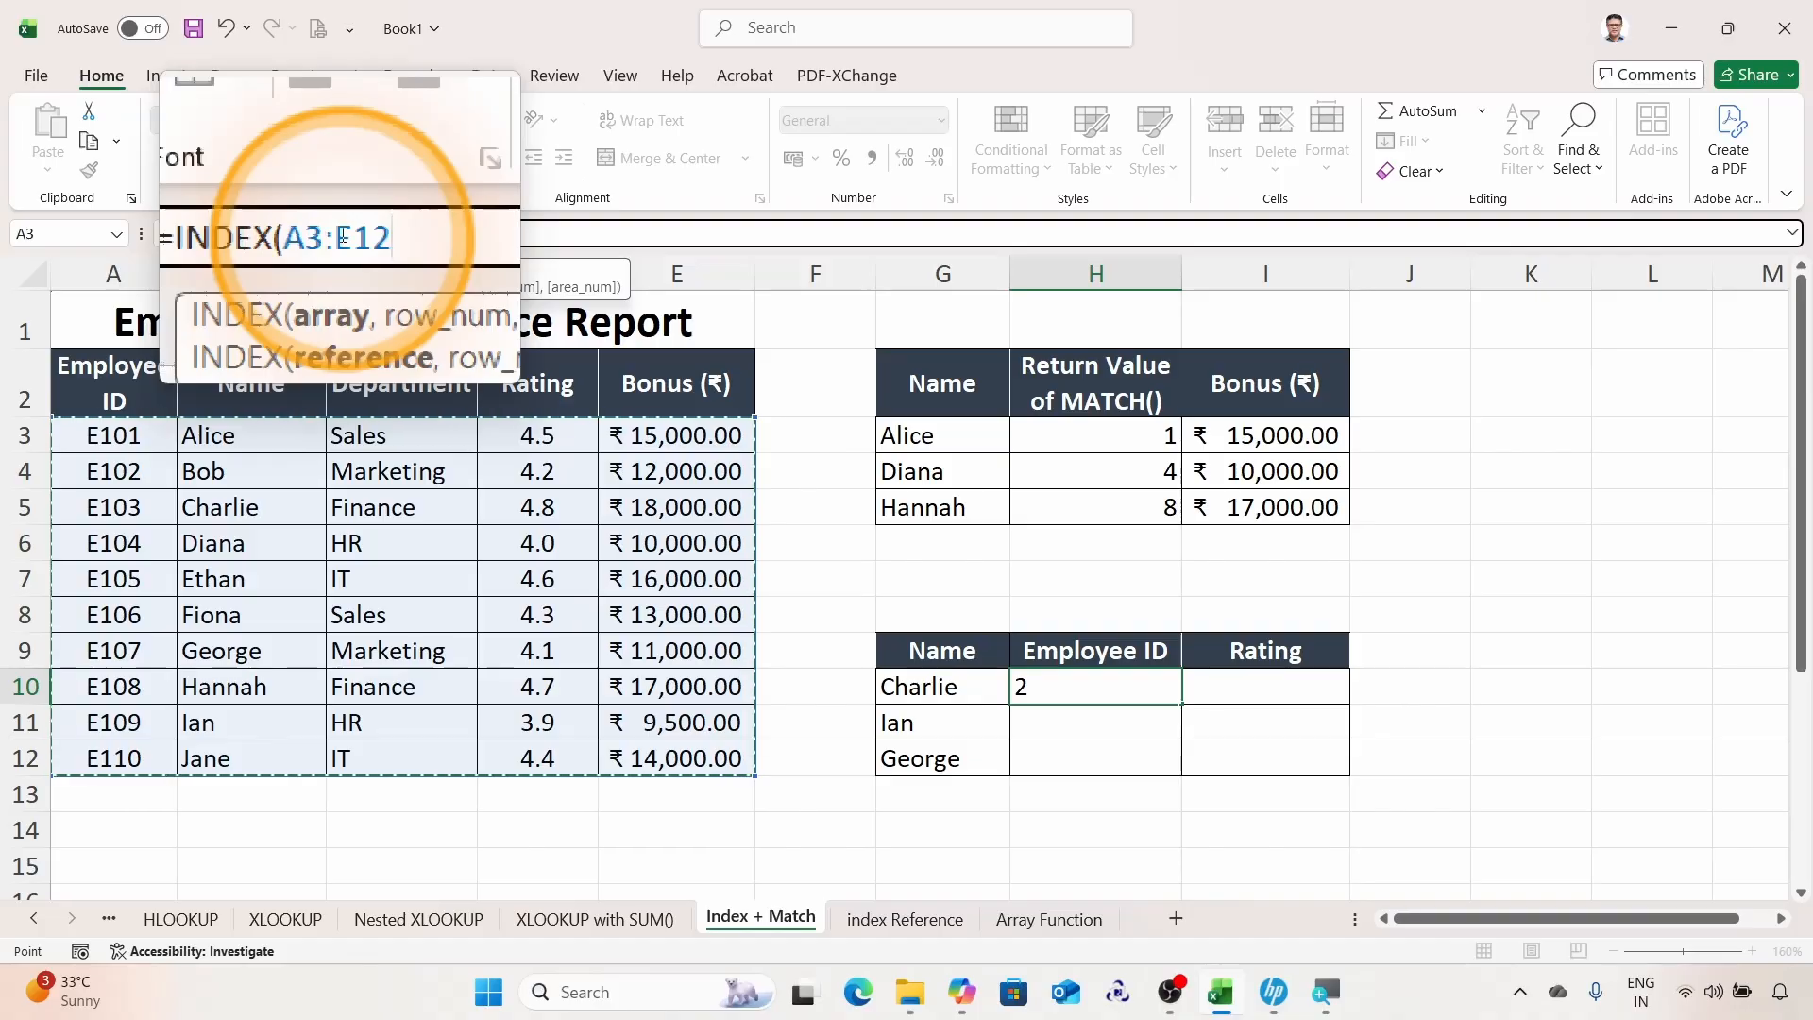
key(F4)
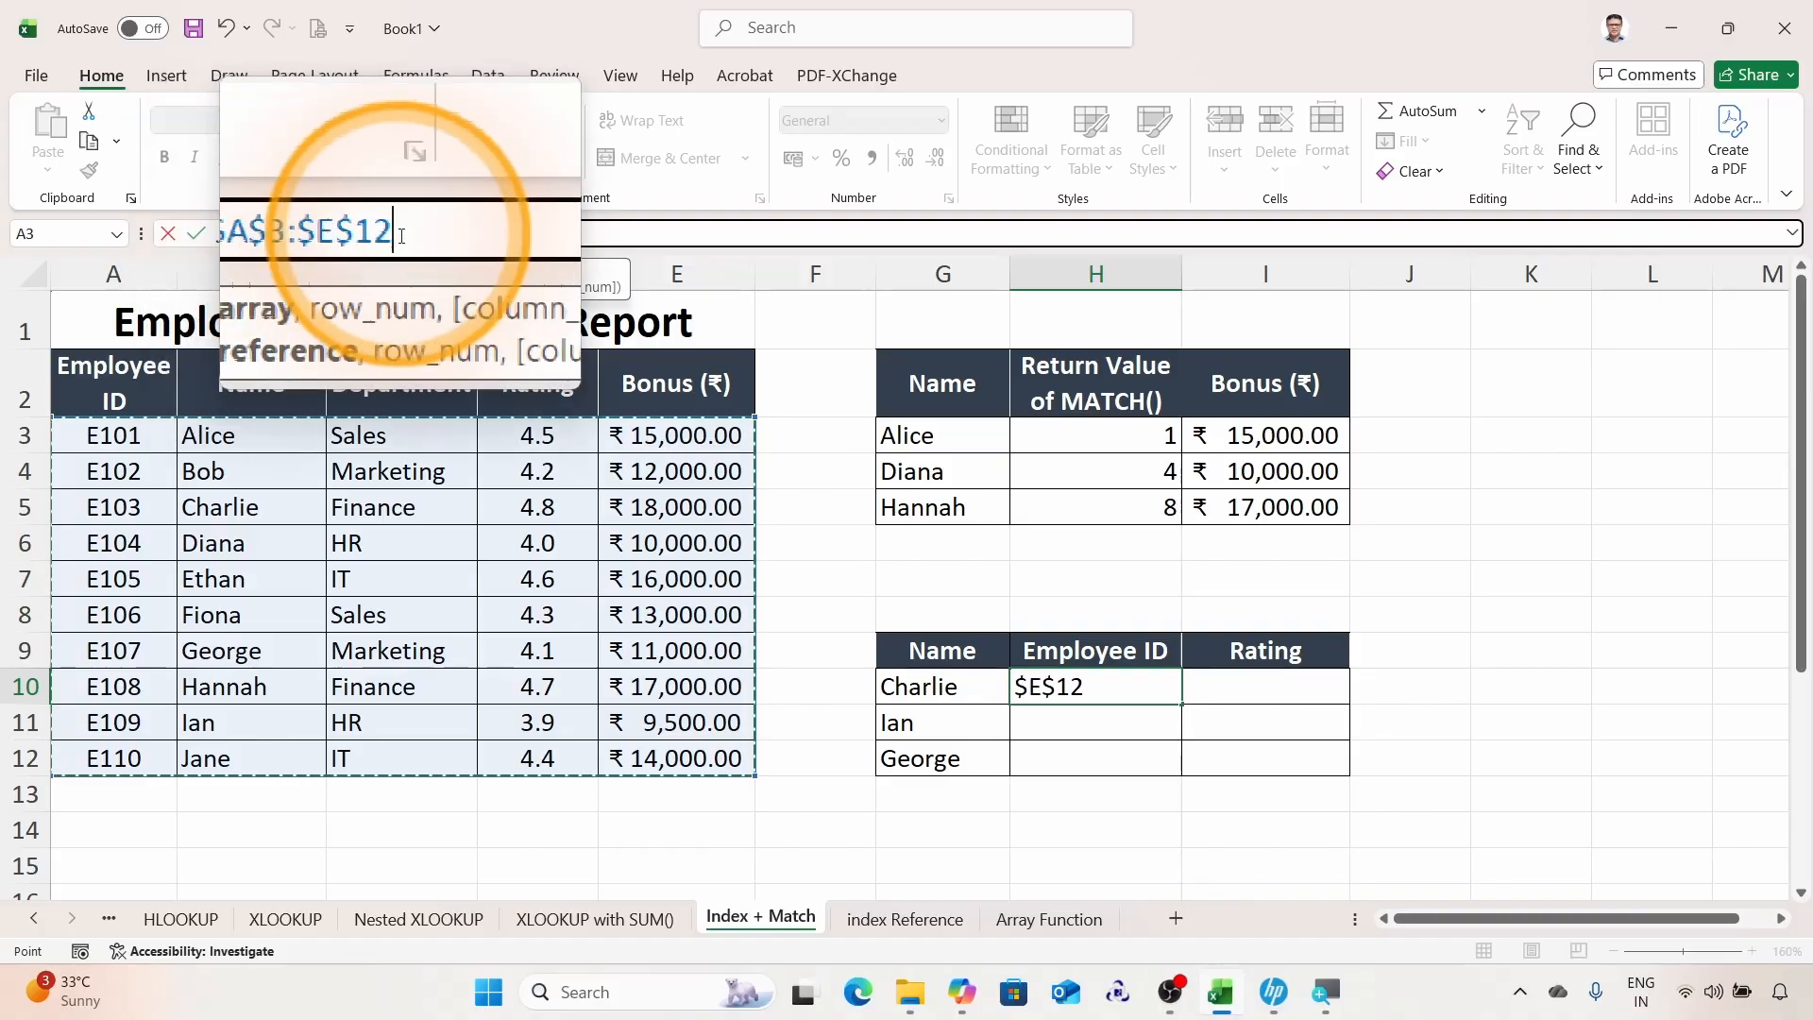
text(,)
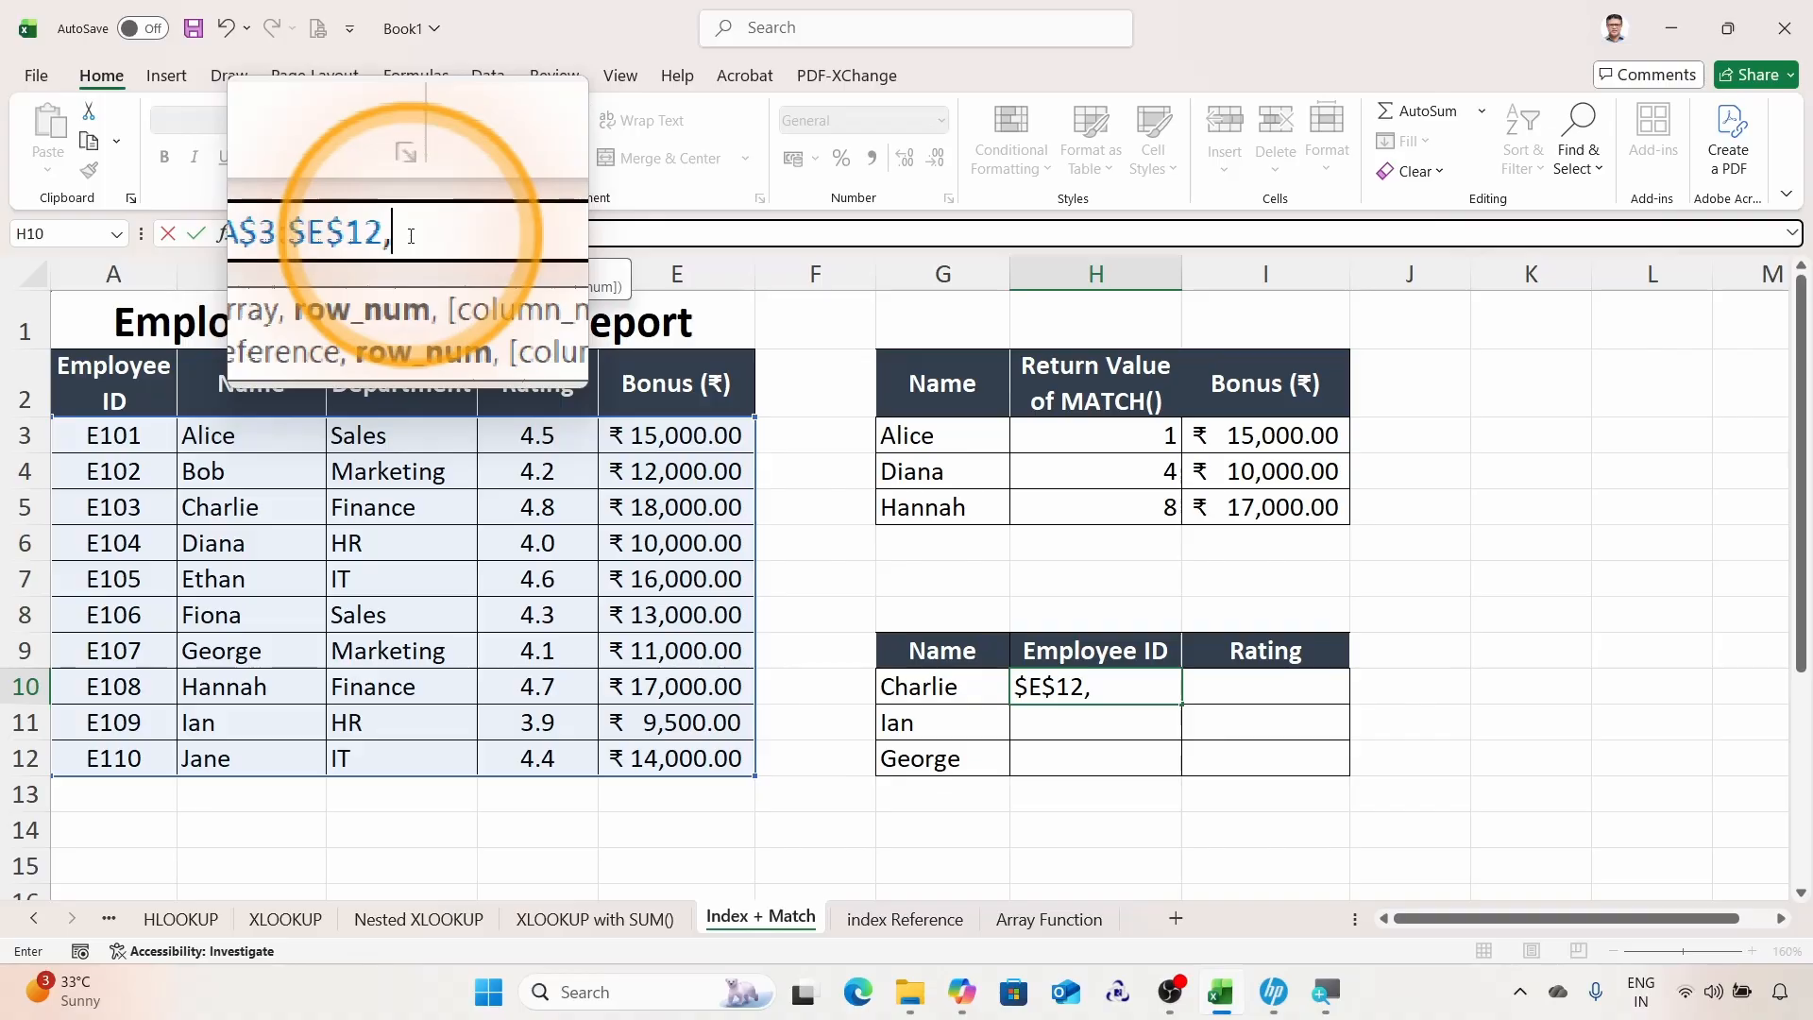
text(mat)
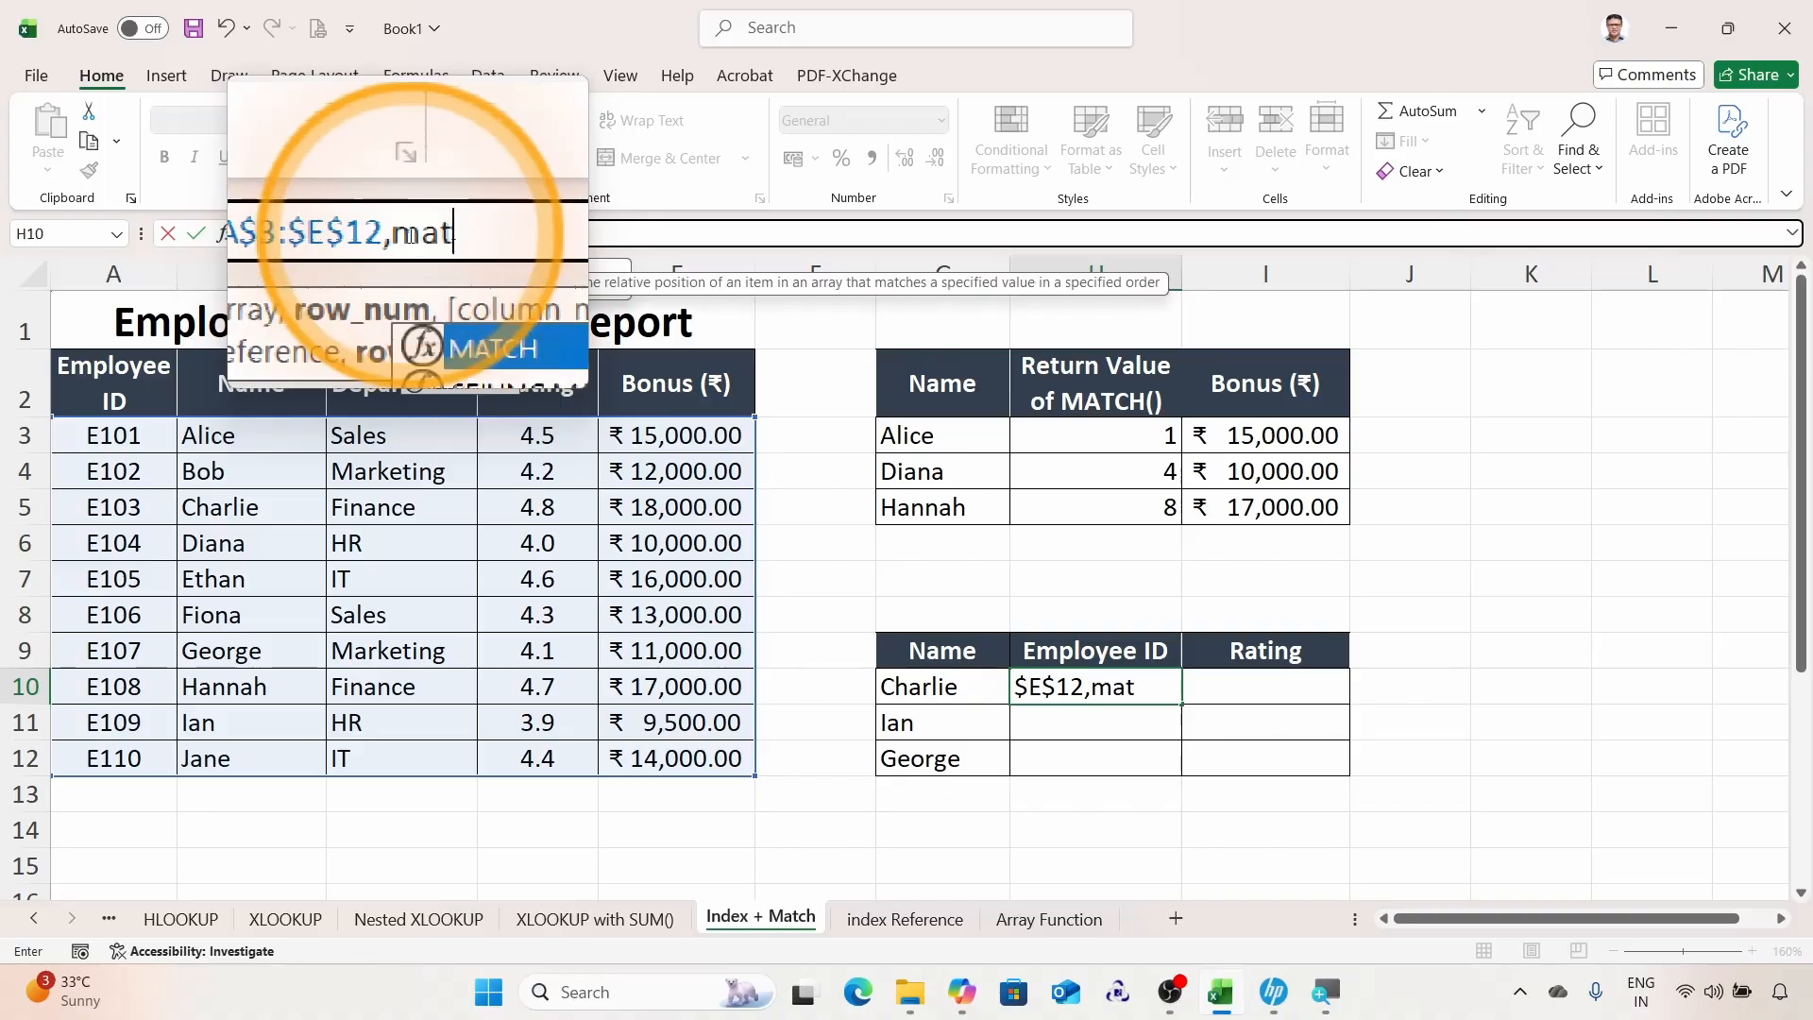
Step: Nest a MATCH as the row number, looking up $G10 in the names range $B$3:$B$12
key(Tab)
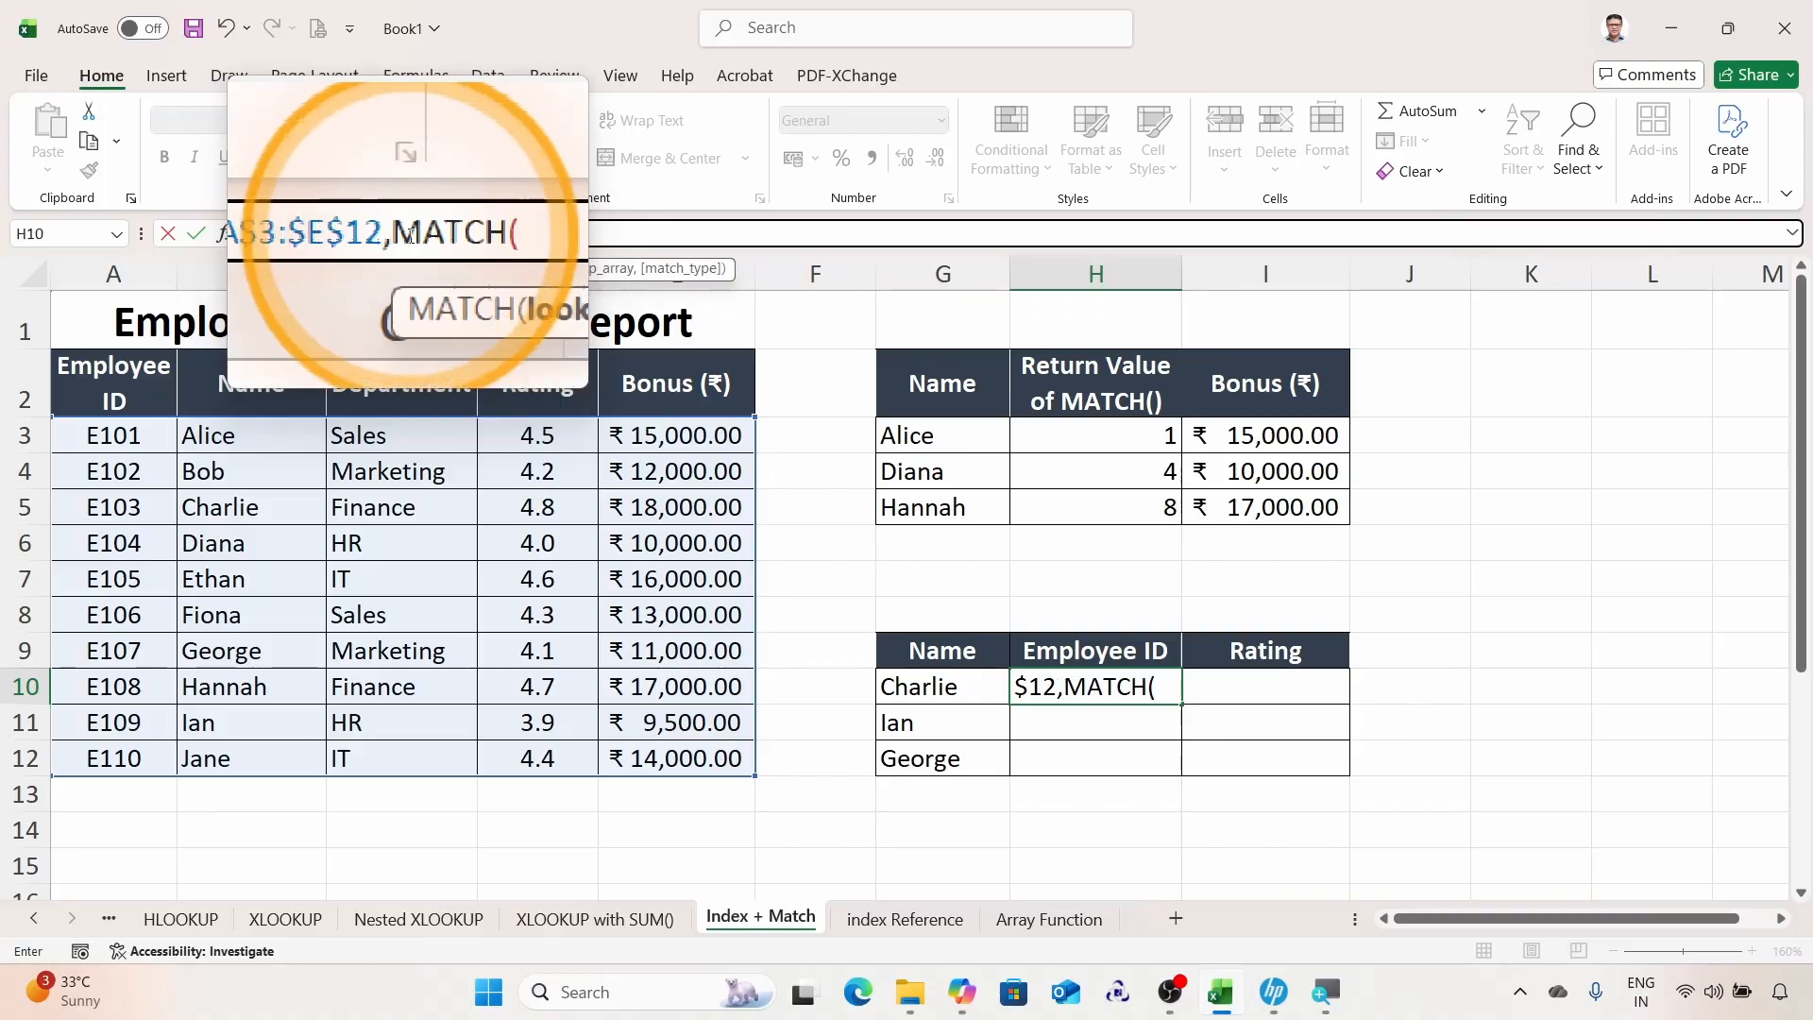
click(928, 690)
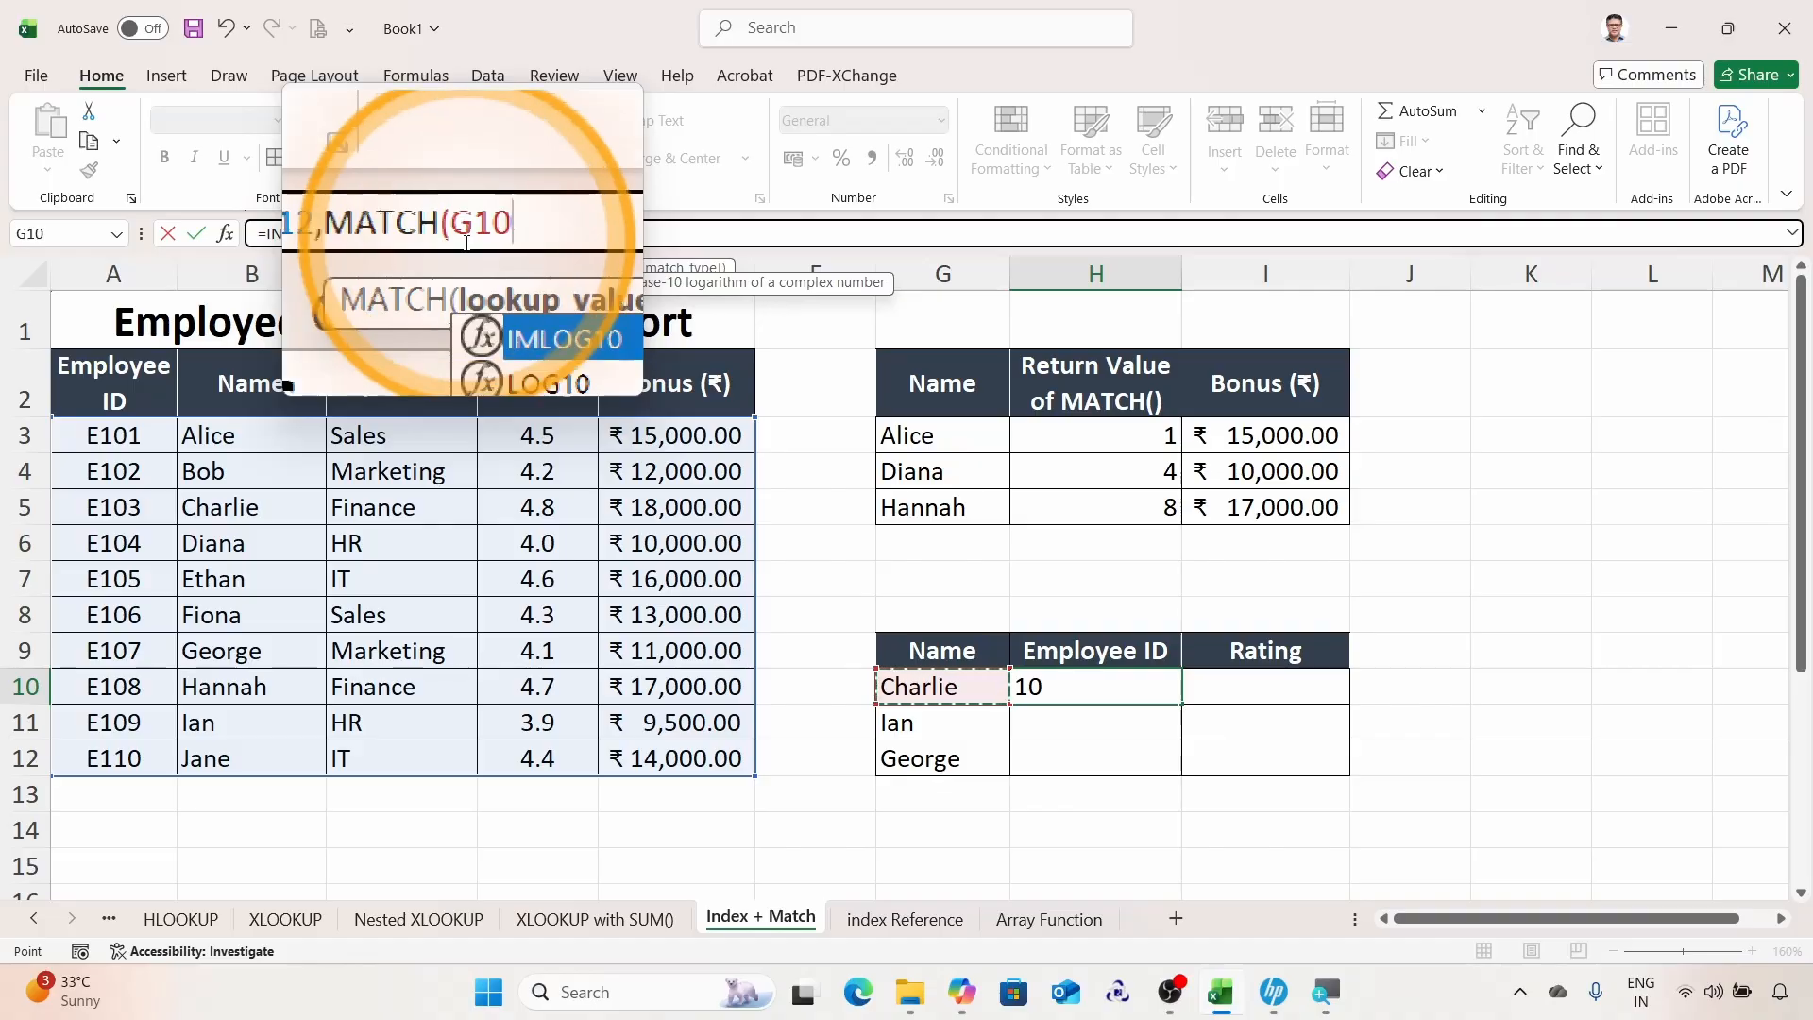
key(F4)
key(F4)
key(F4)
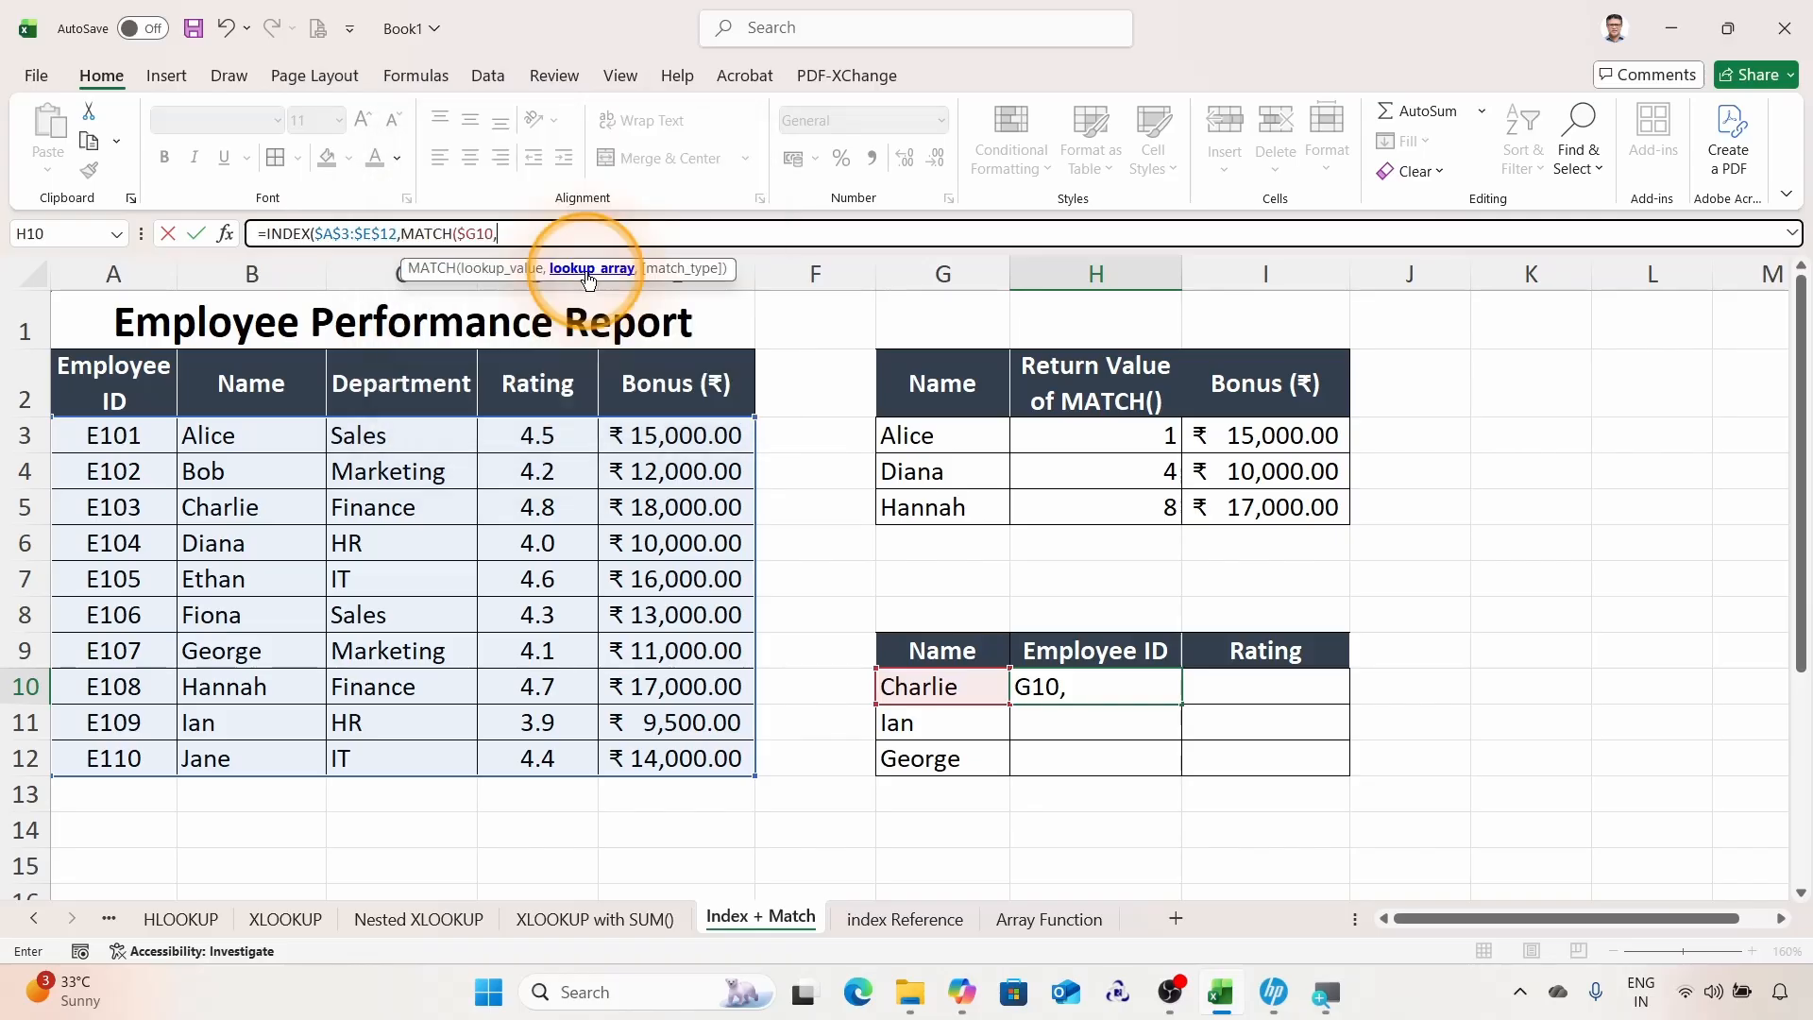
click(255, 429)
drag(255, 429, 267, 761)
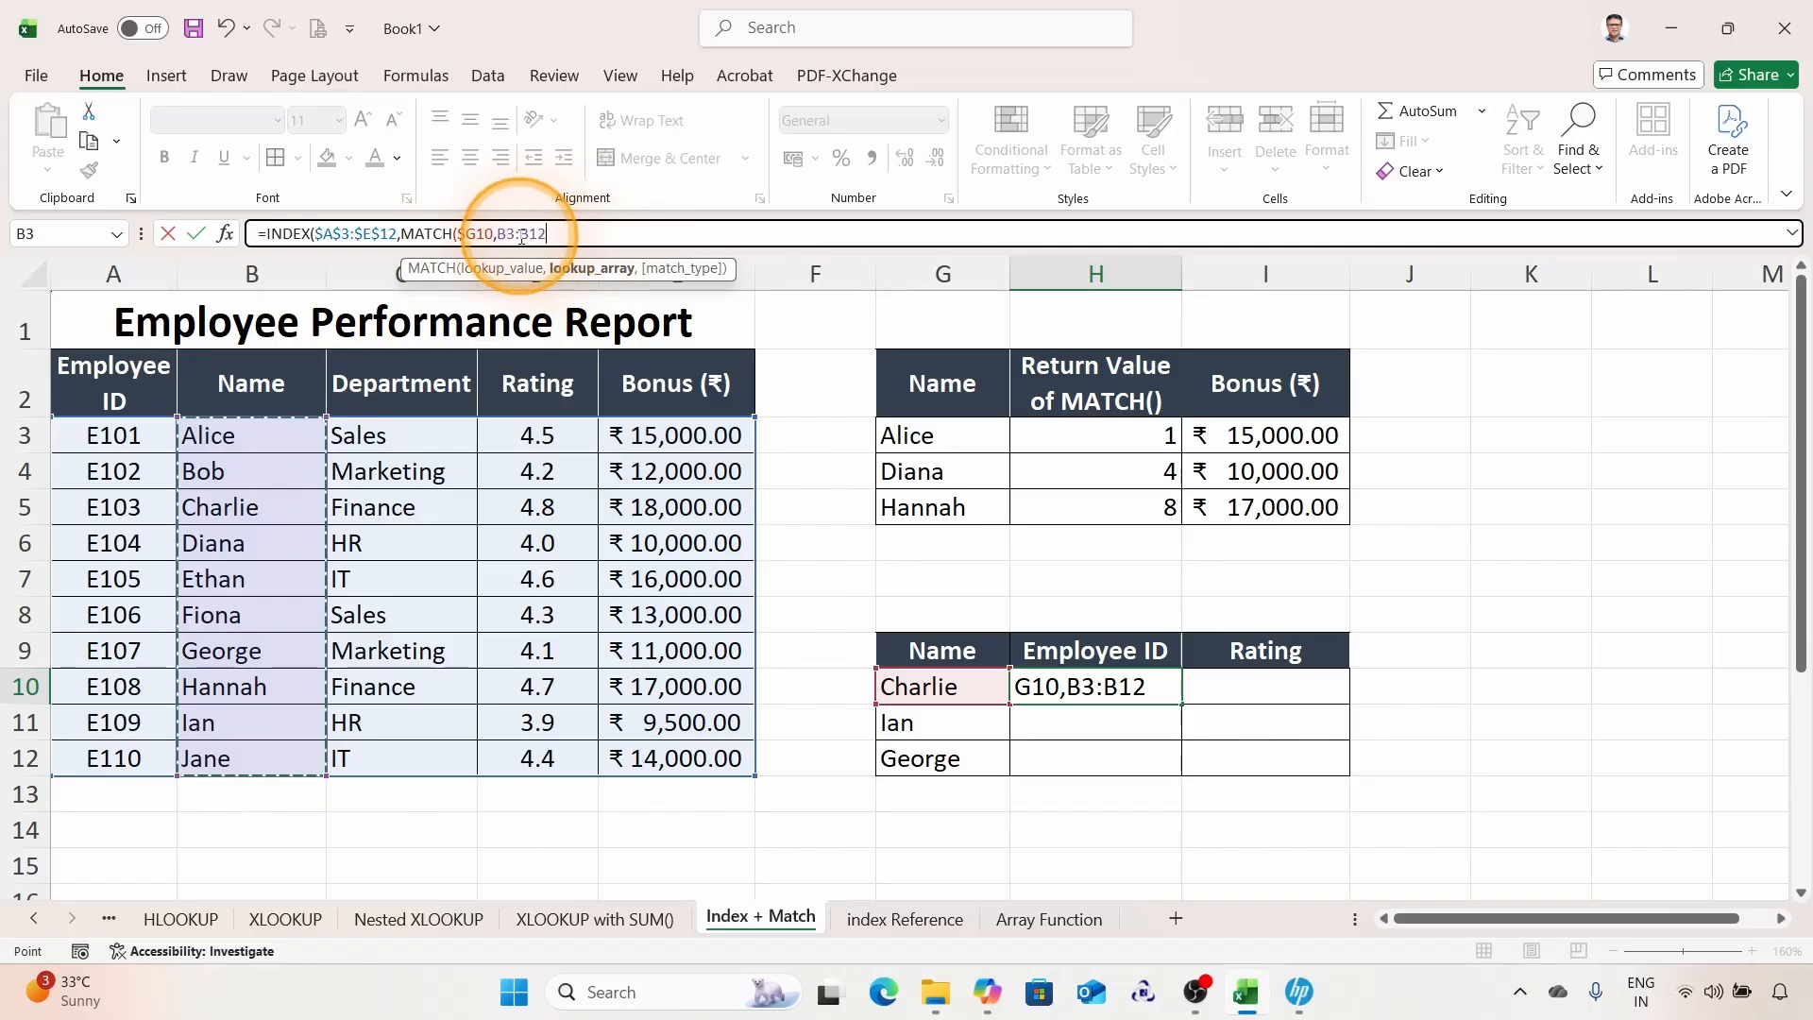
key(super+plus)
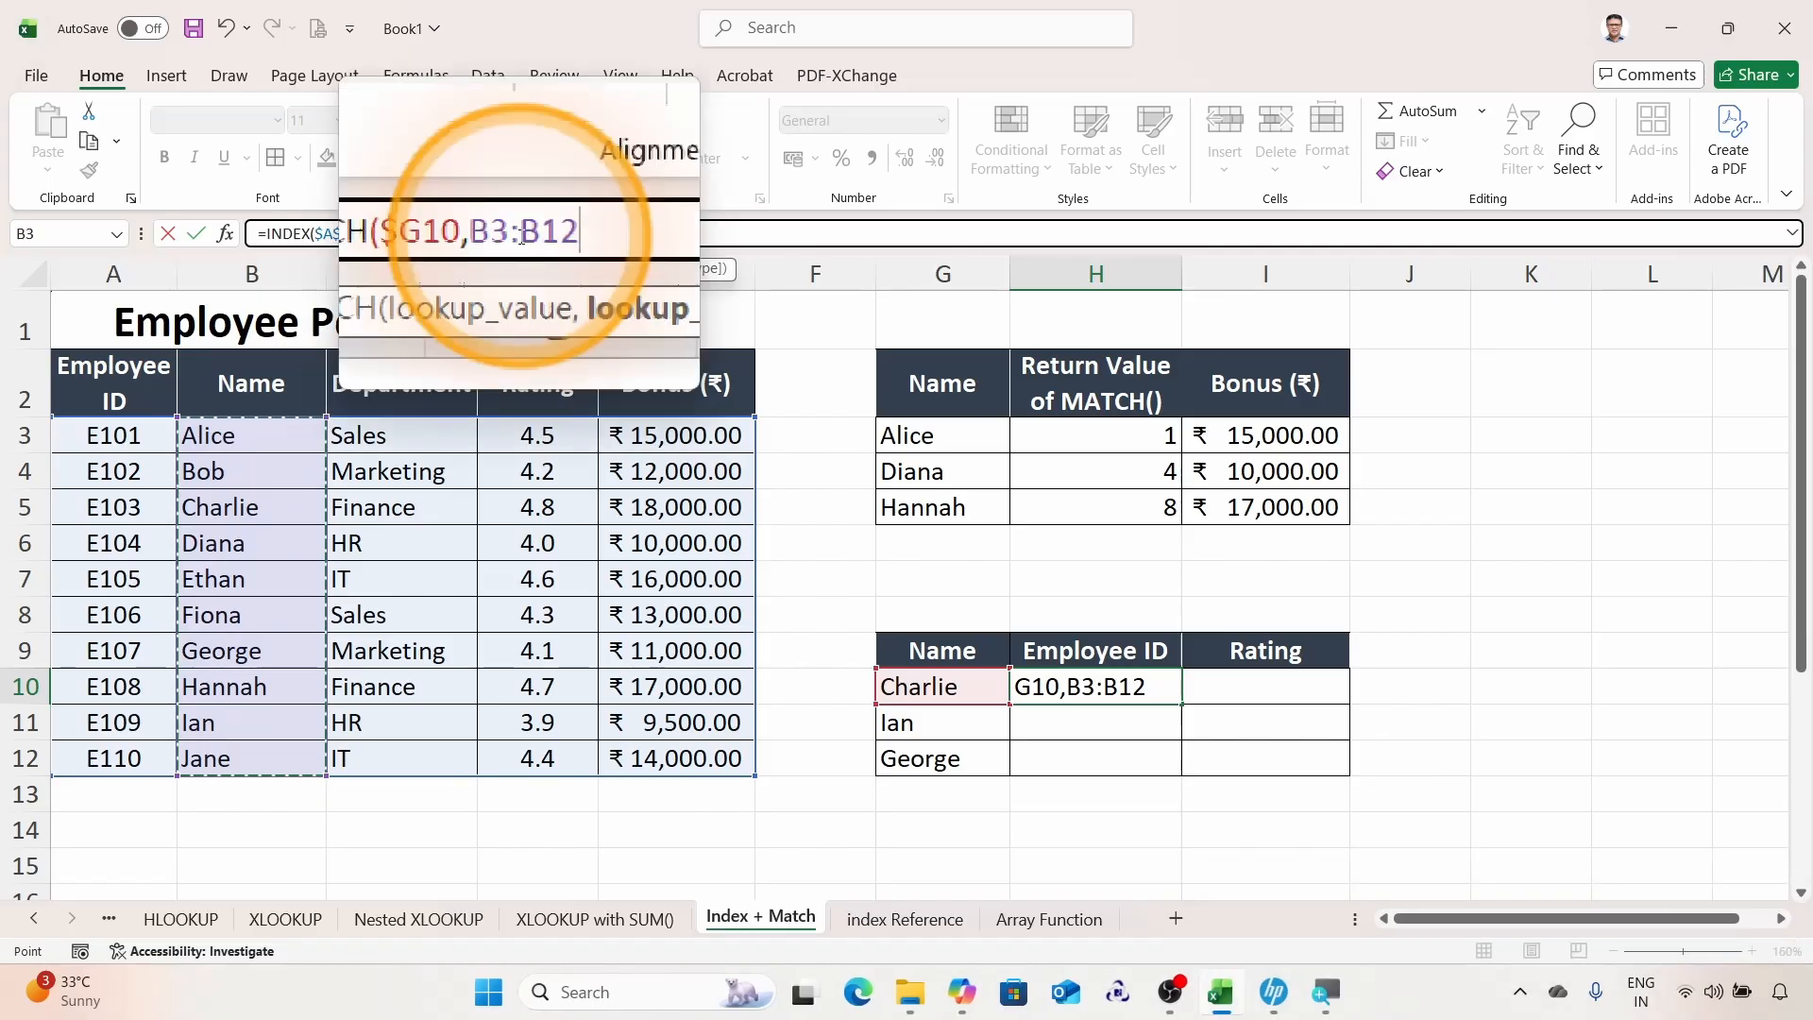
key(F4)
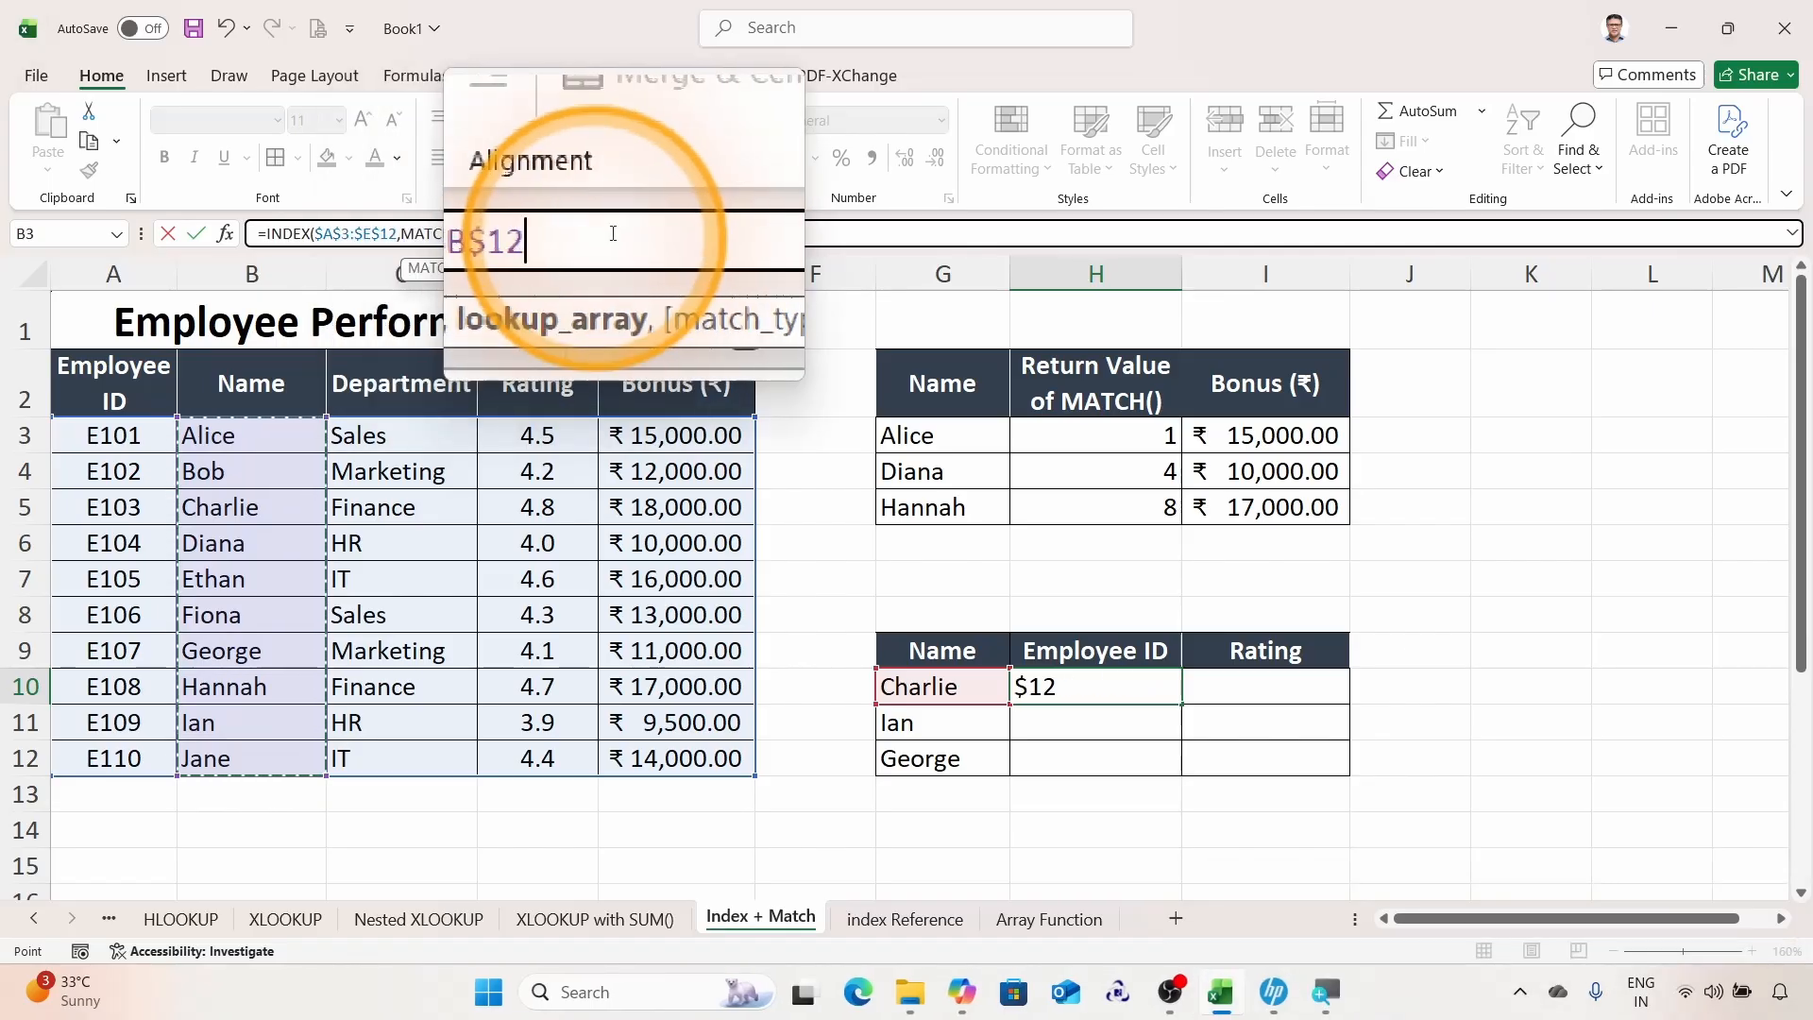
text(,)
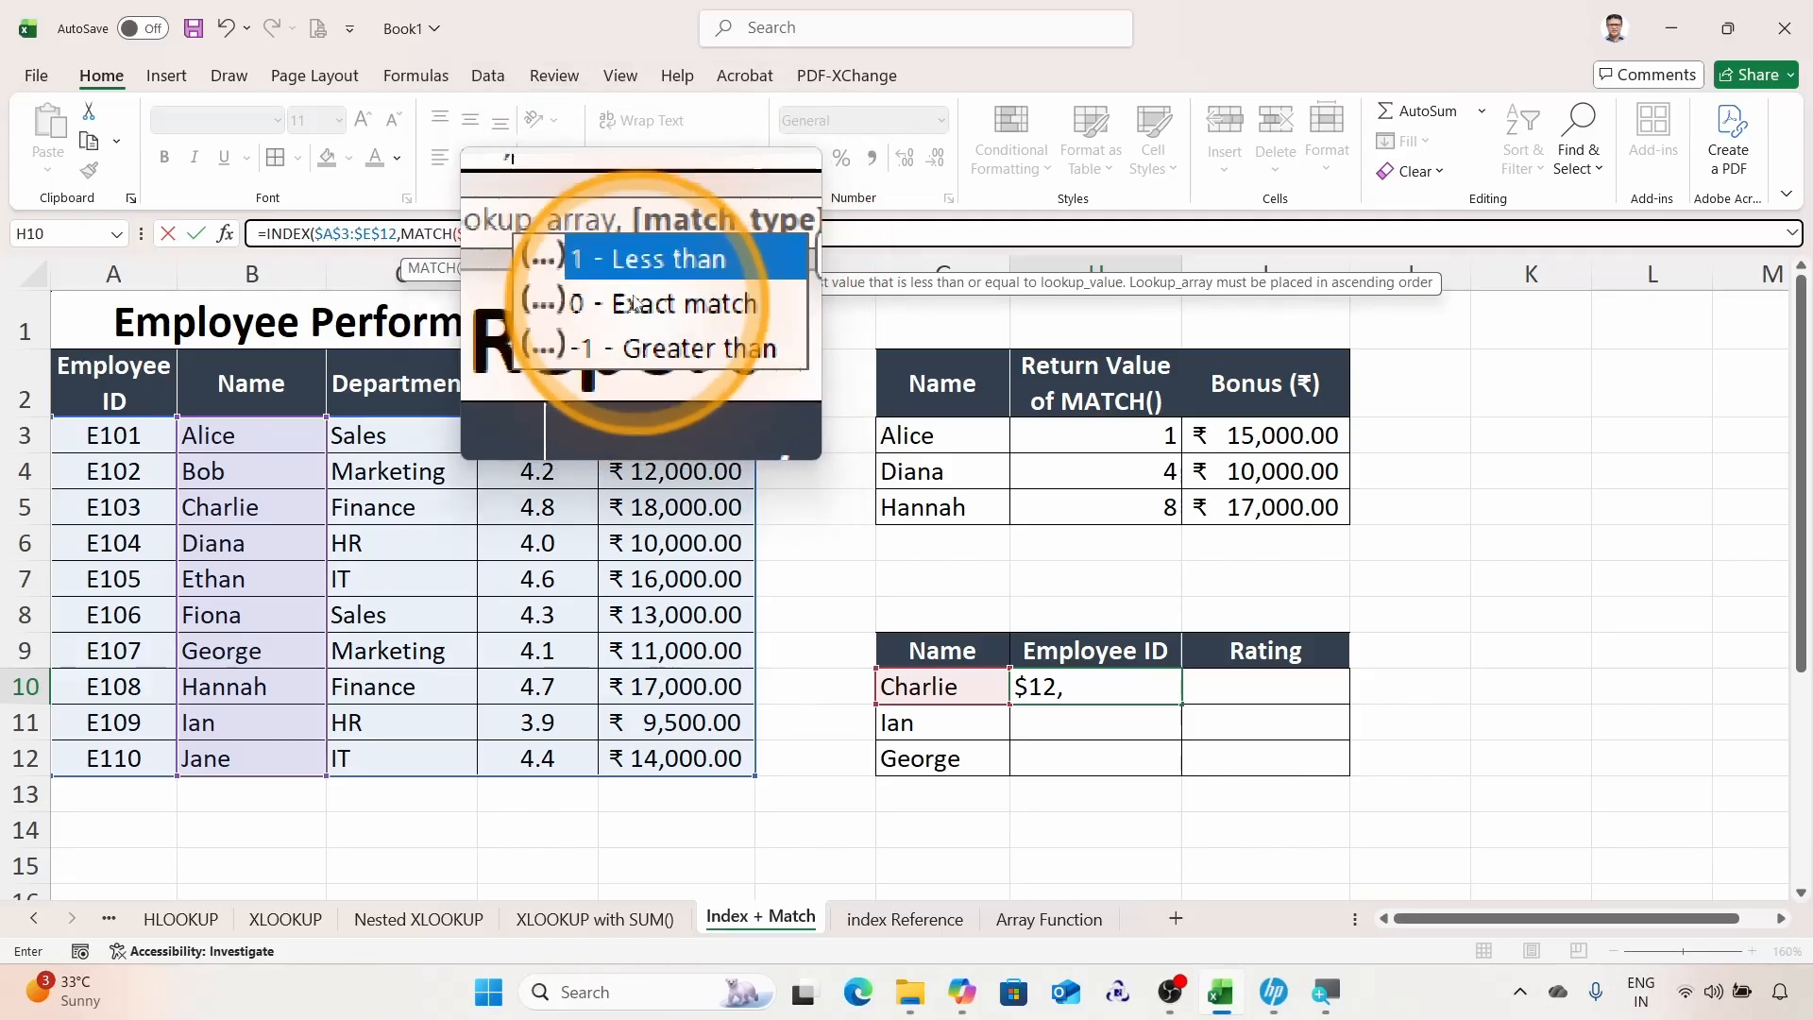
text(0)
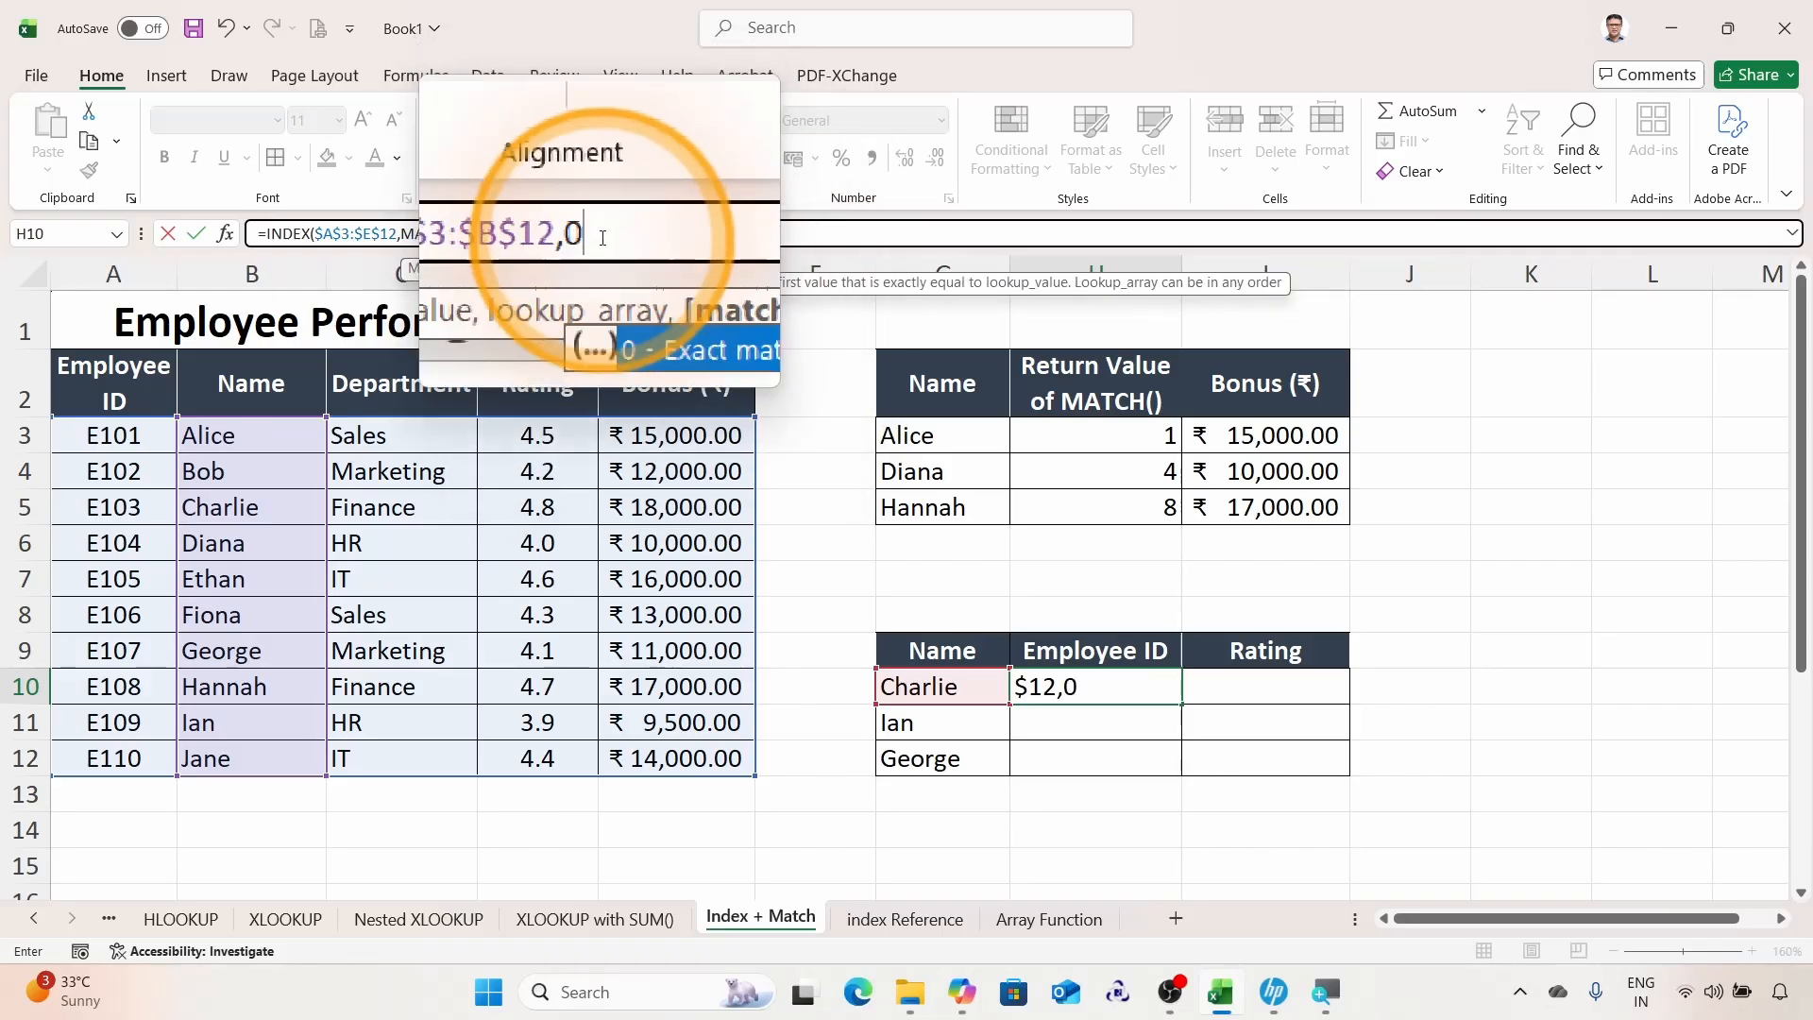
text())
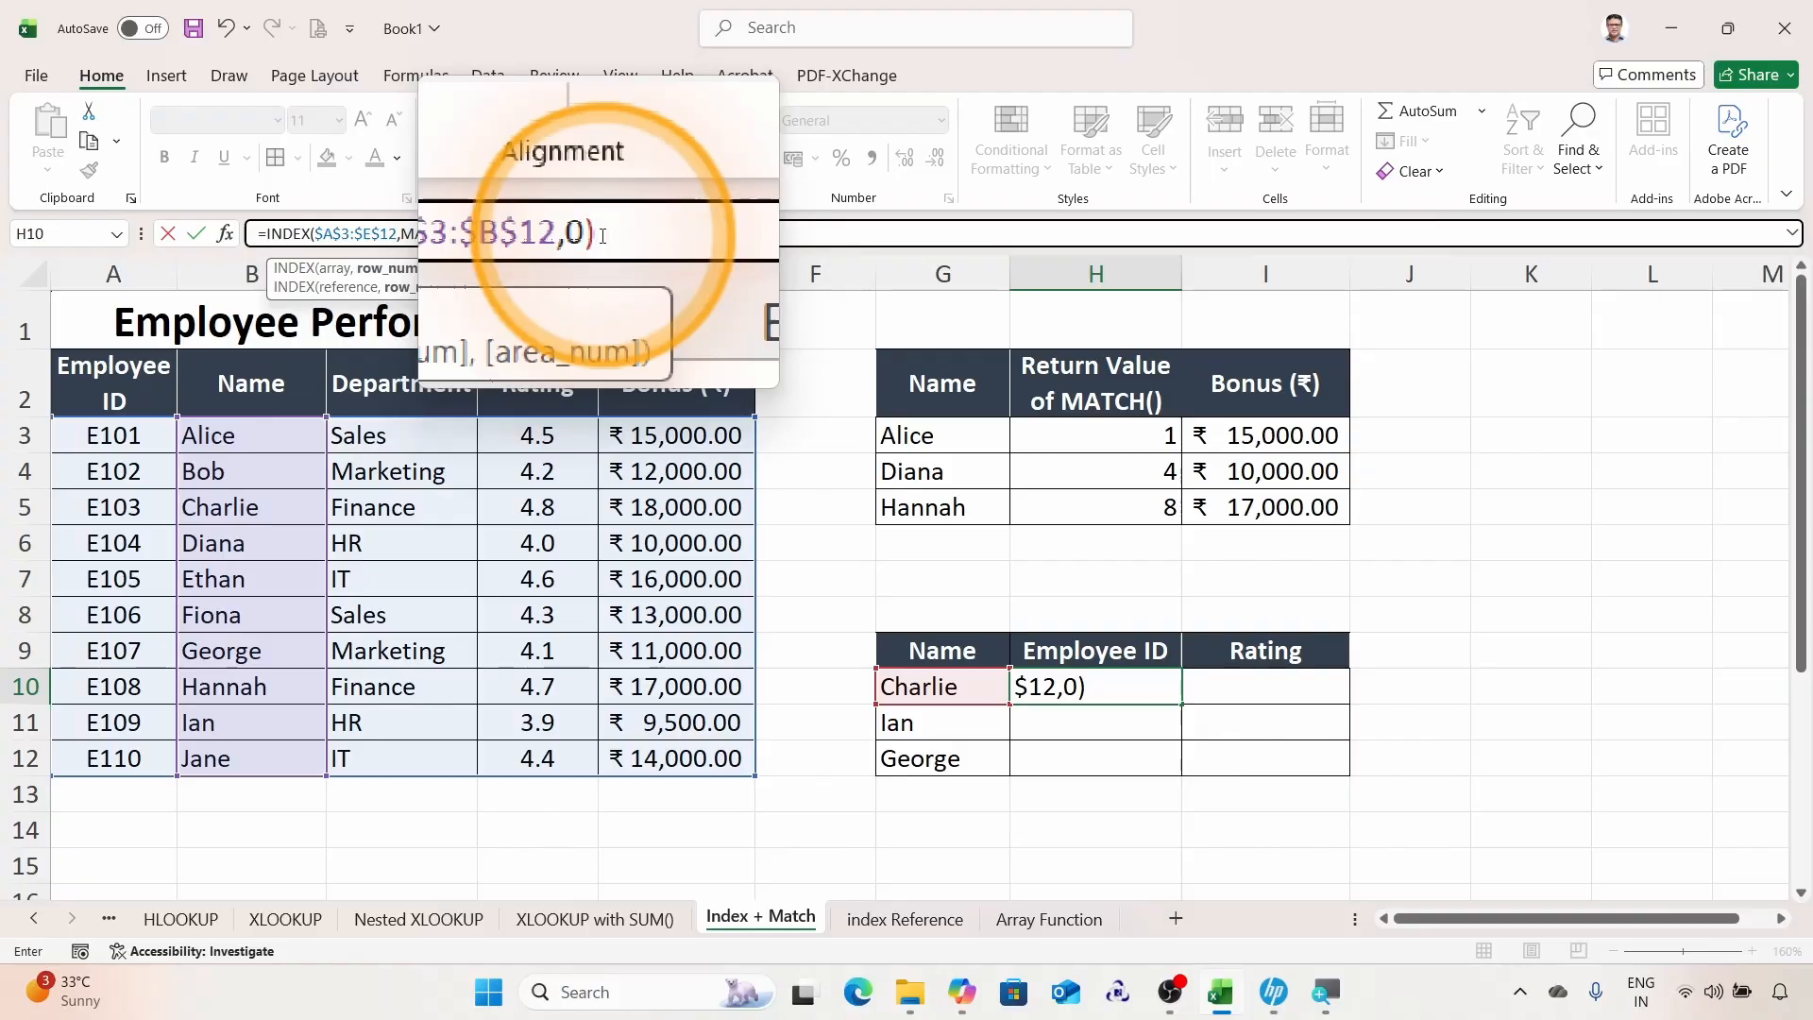
Step: Finish the row MATCH with exact match 0, then nest a second MATCH as the column number looking up header H$9
text(,)
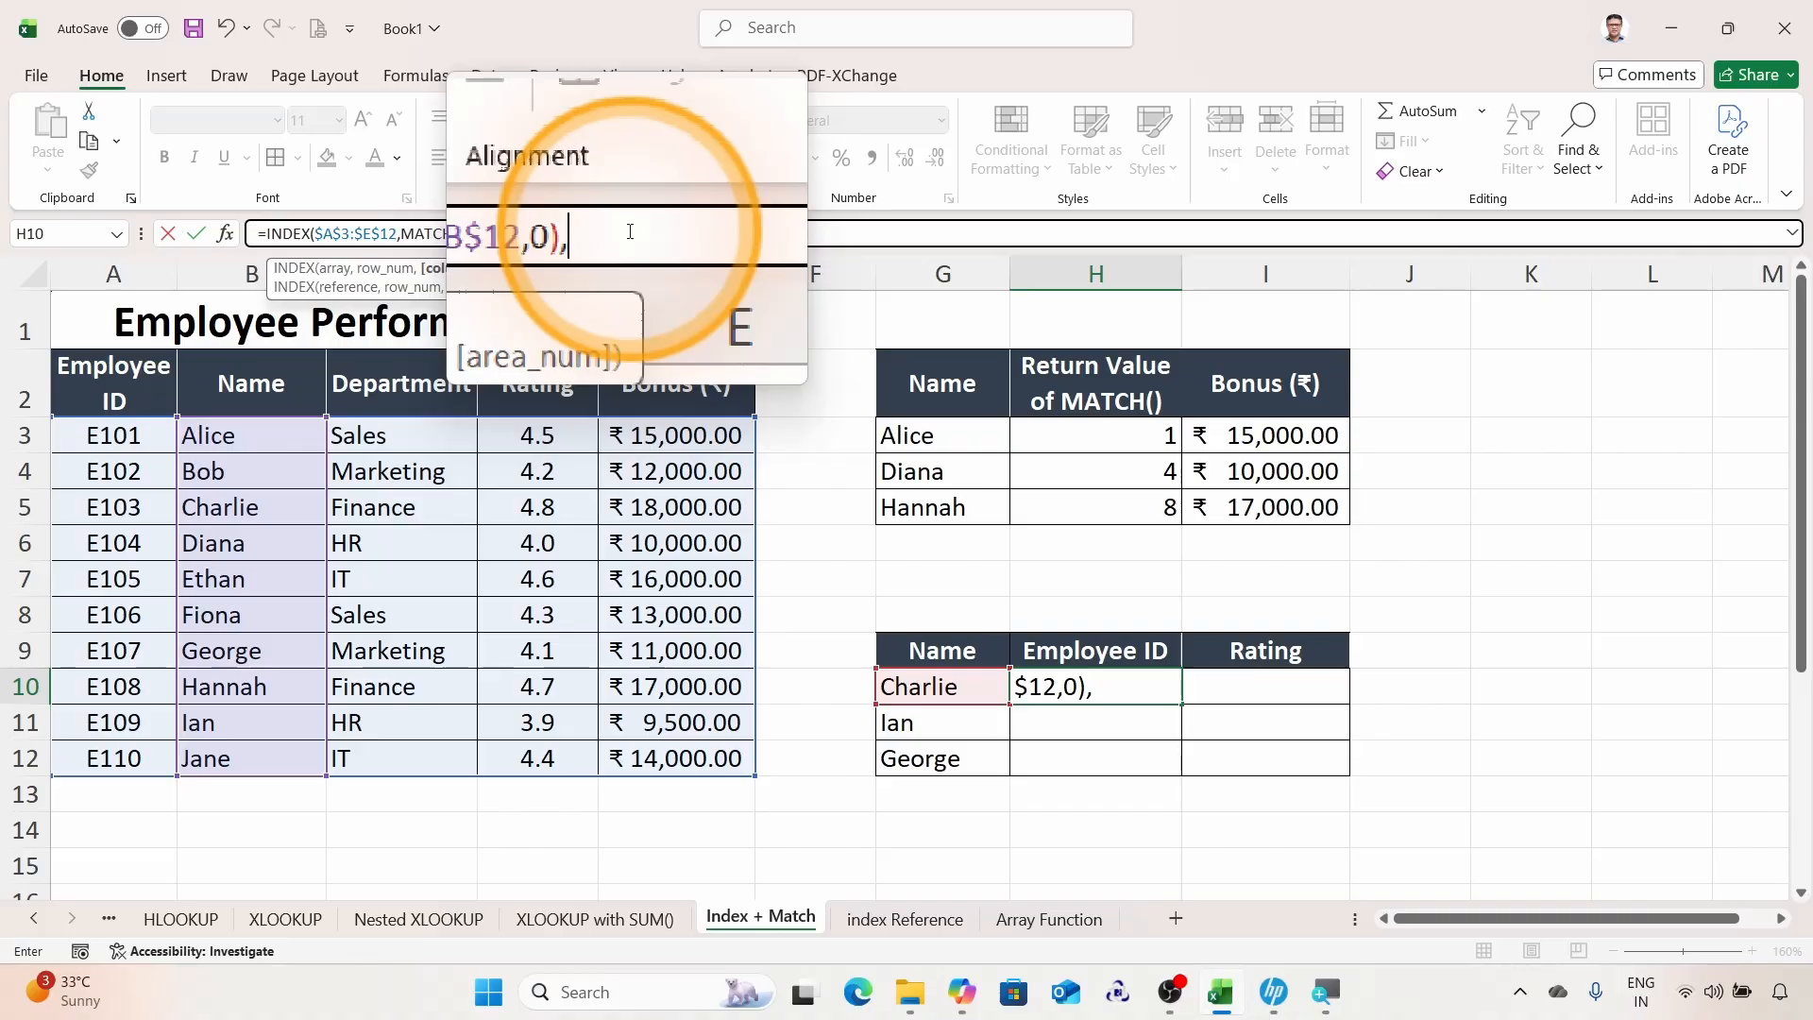
text(m)
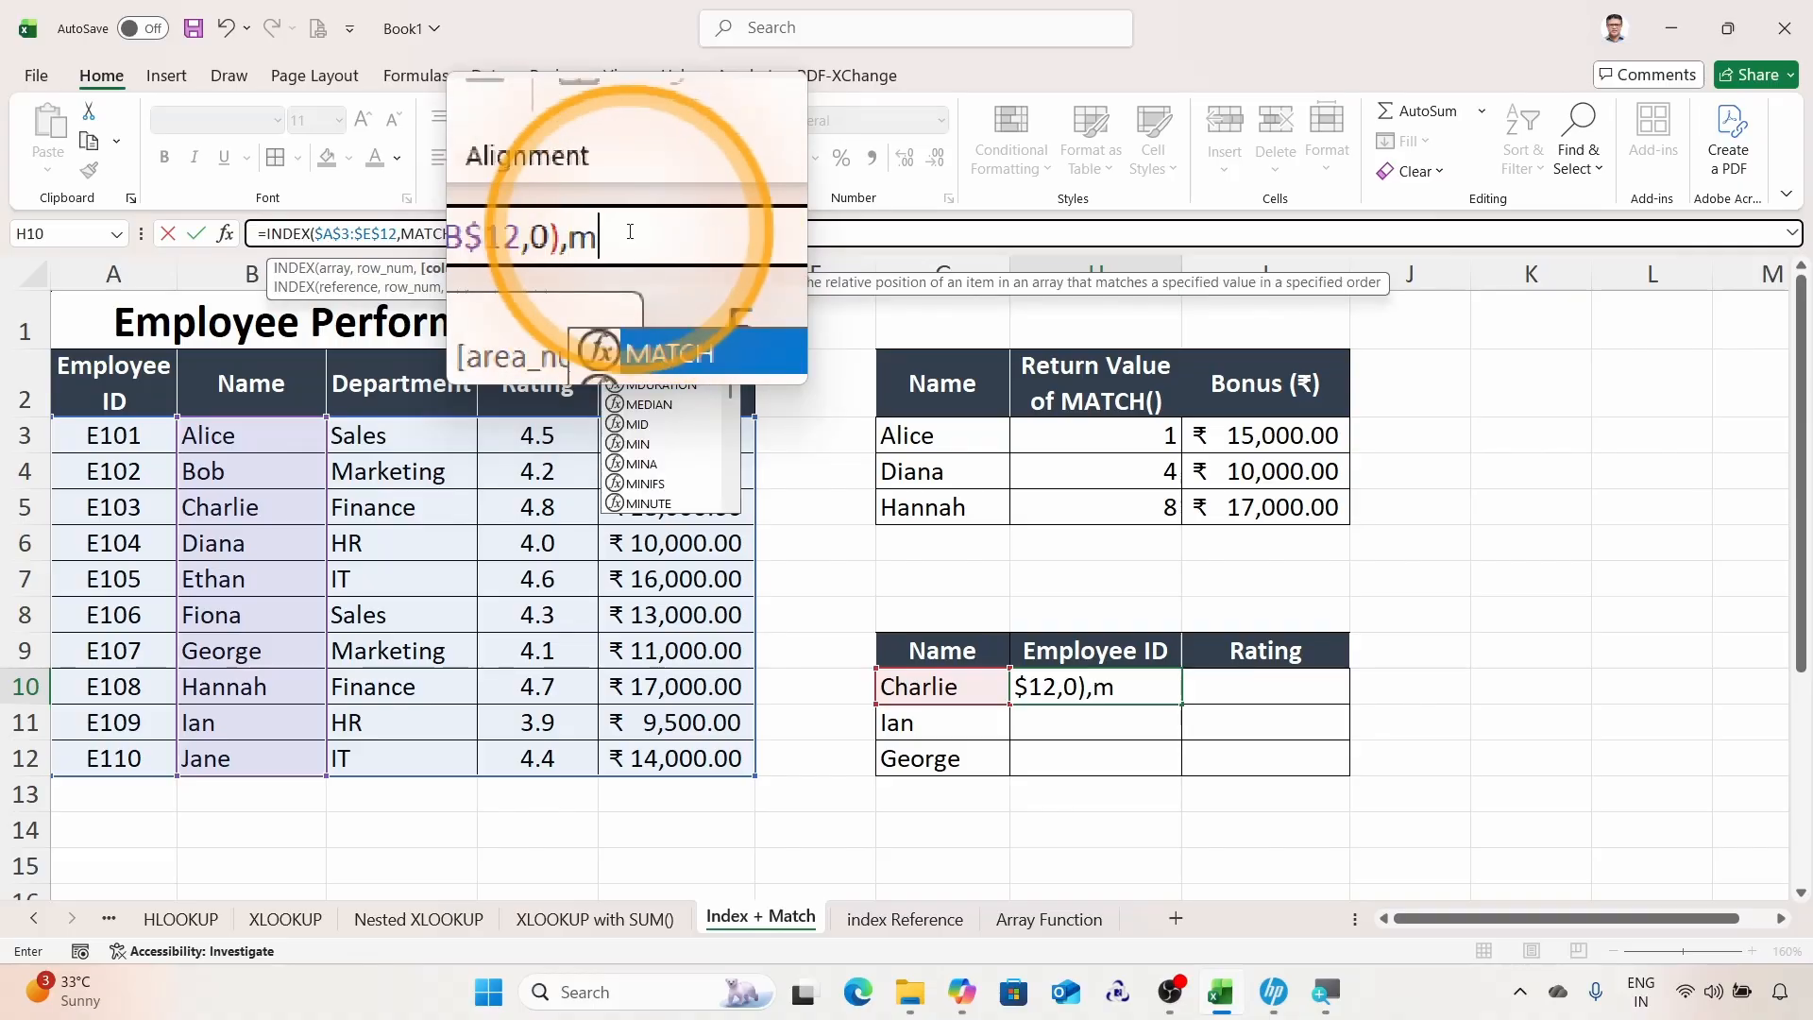
key(Tab)
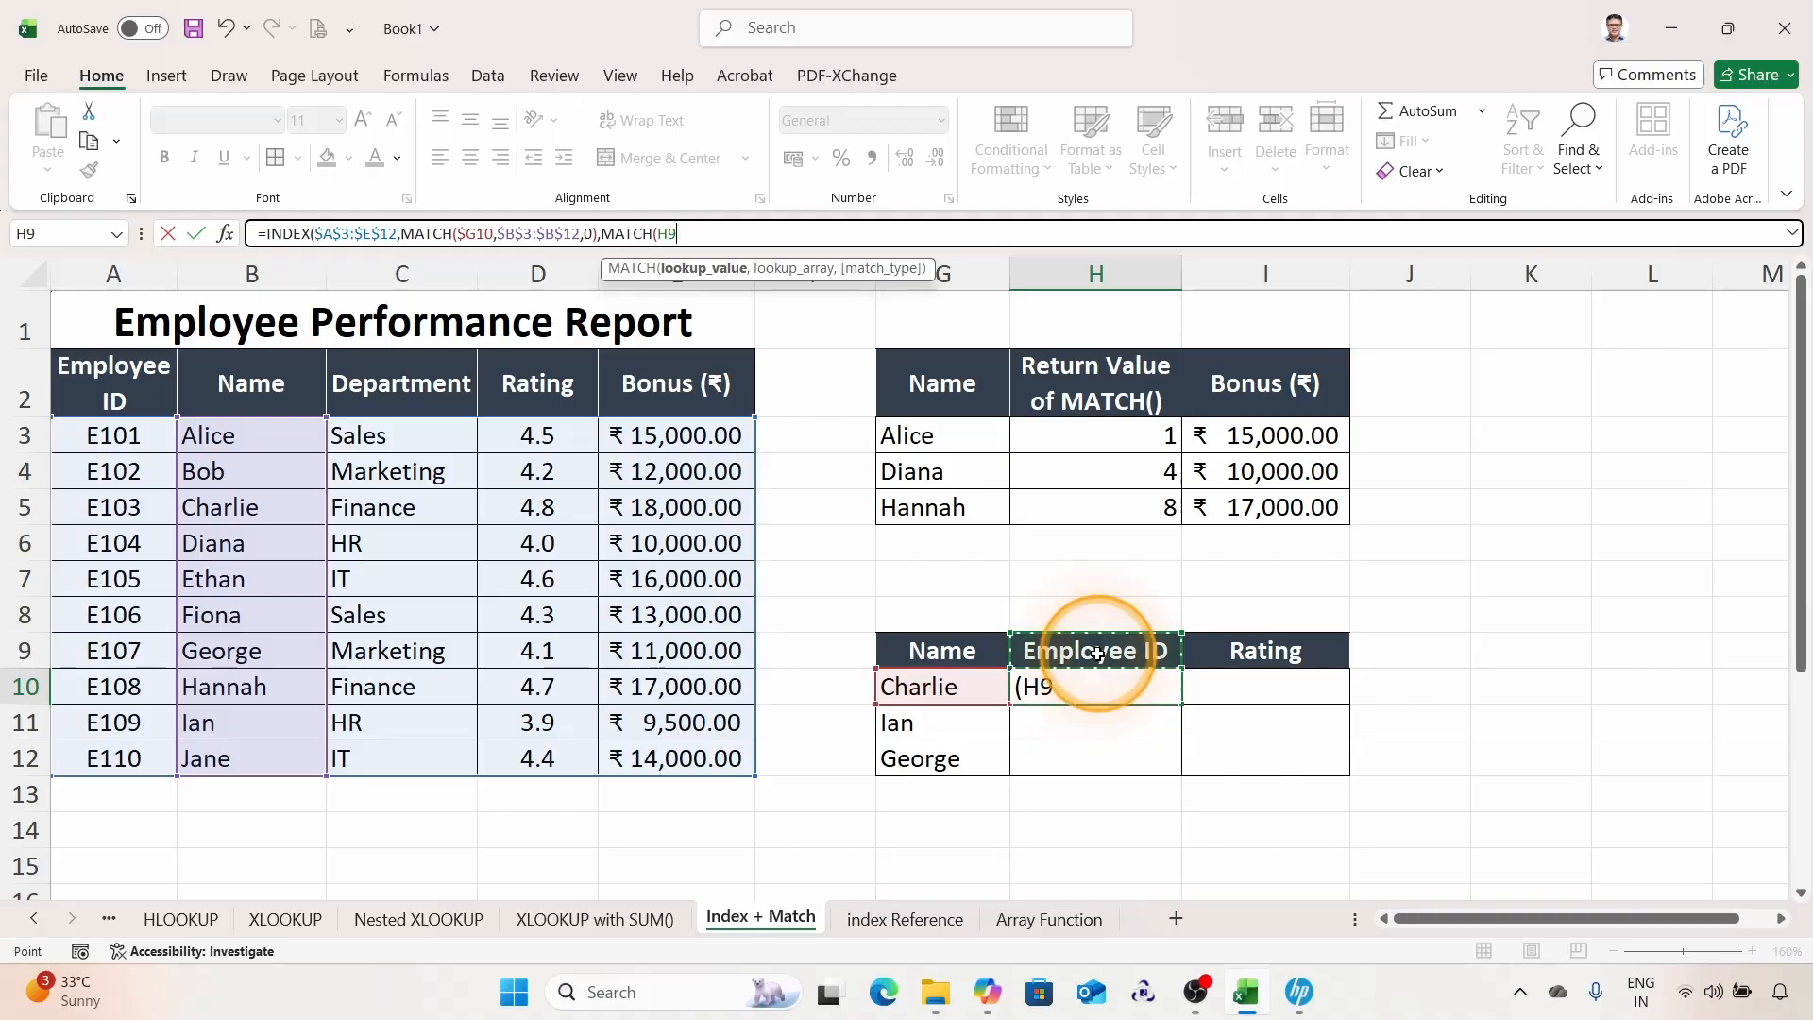
click(688, 234)
key(super+plus)
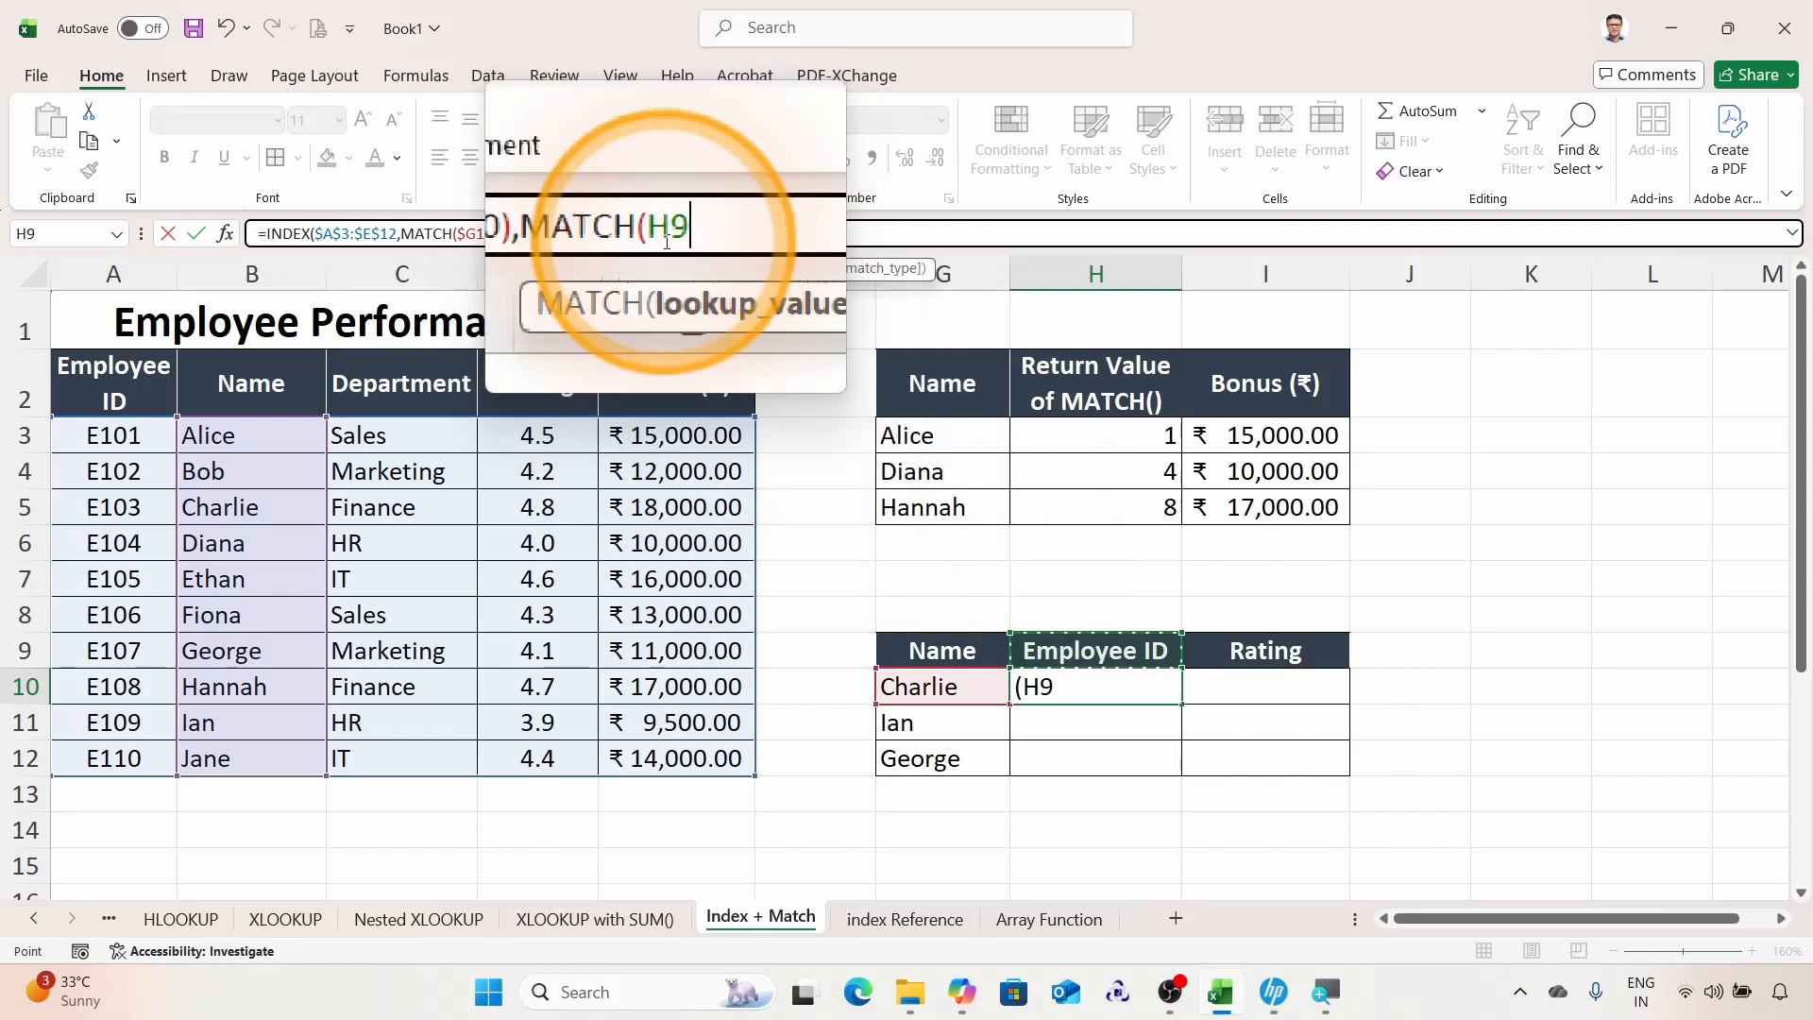
key(F4)
key(F4)
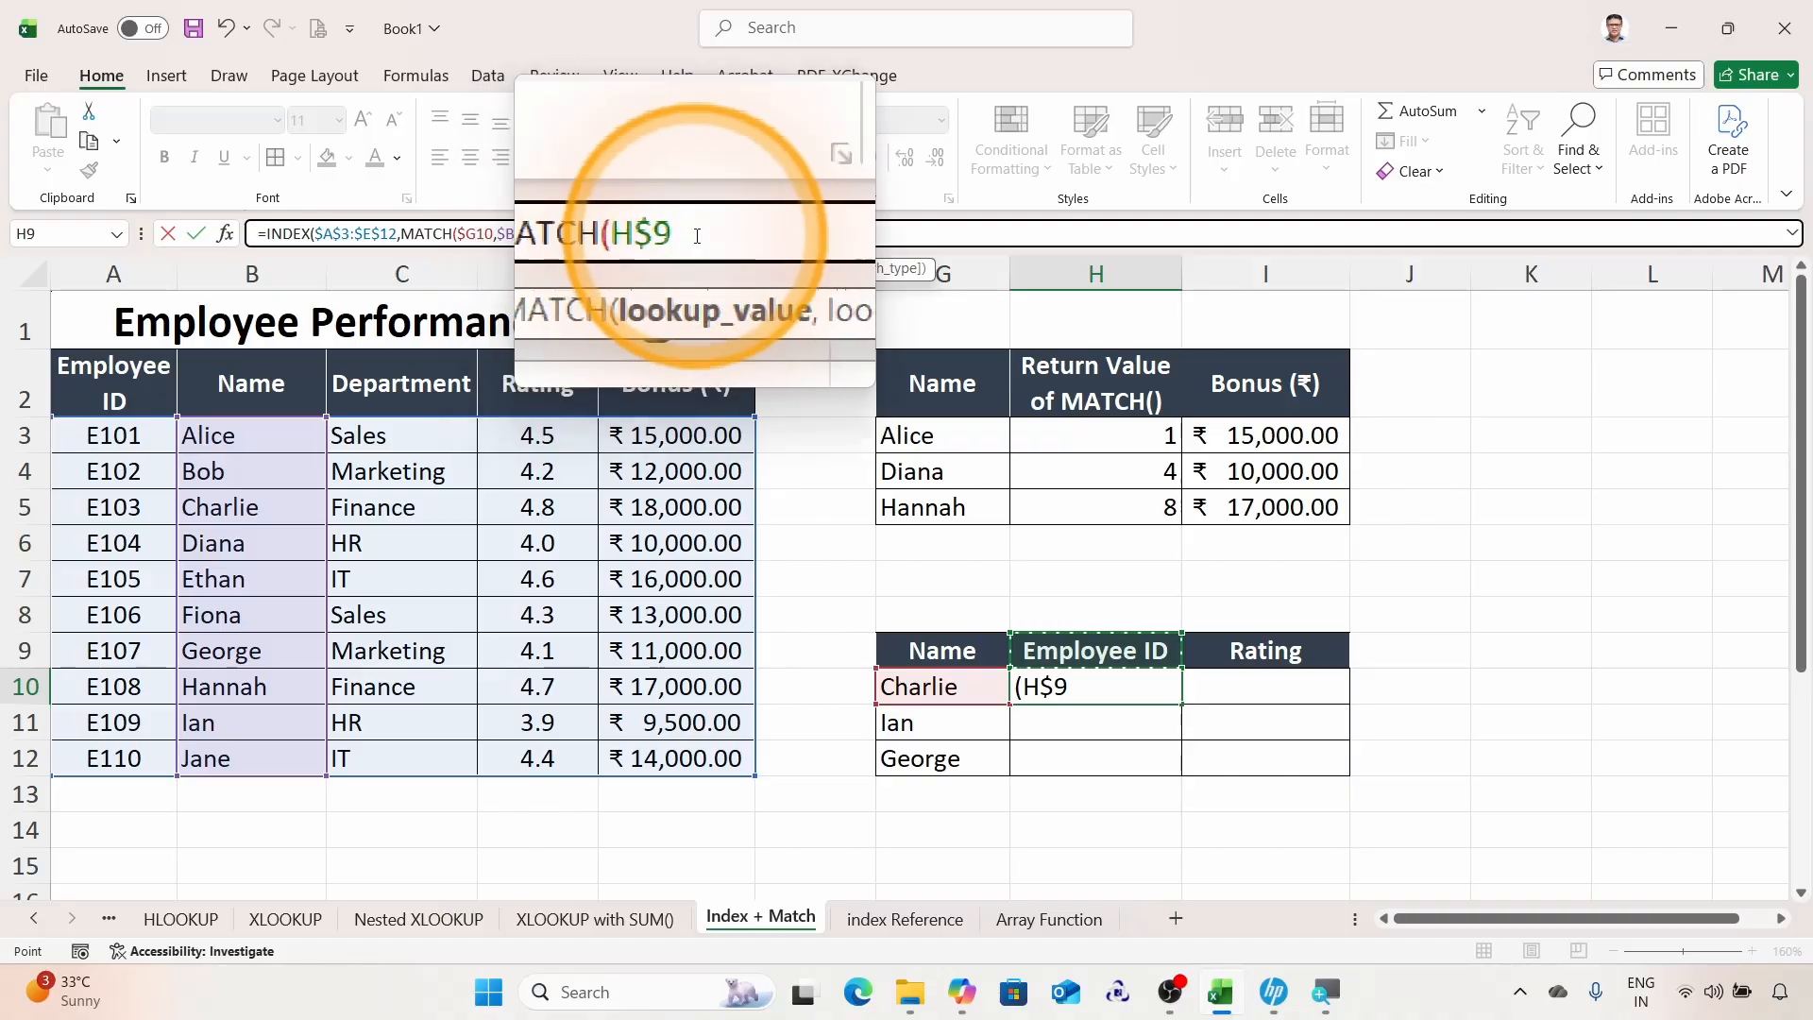
Step: Set the header range $A$2:$E$2 as that MATCH's lookup array with exact match 0, close both functions and enter the formula
text(,)
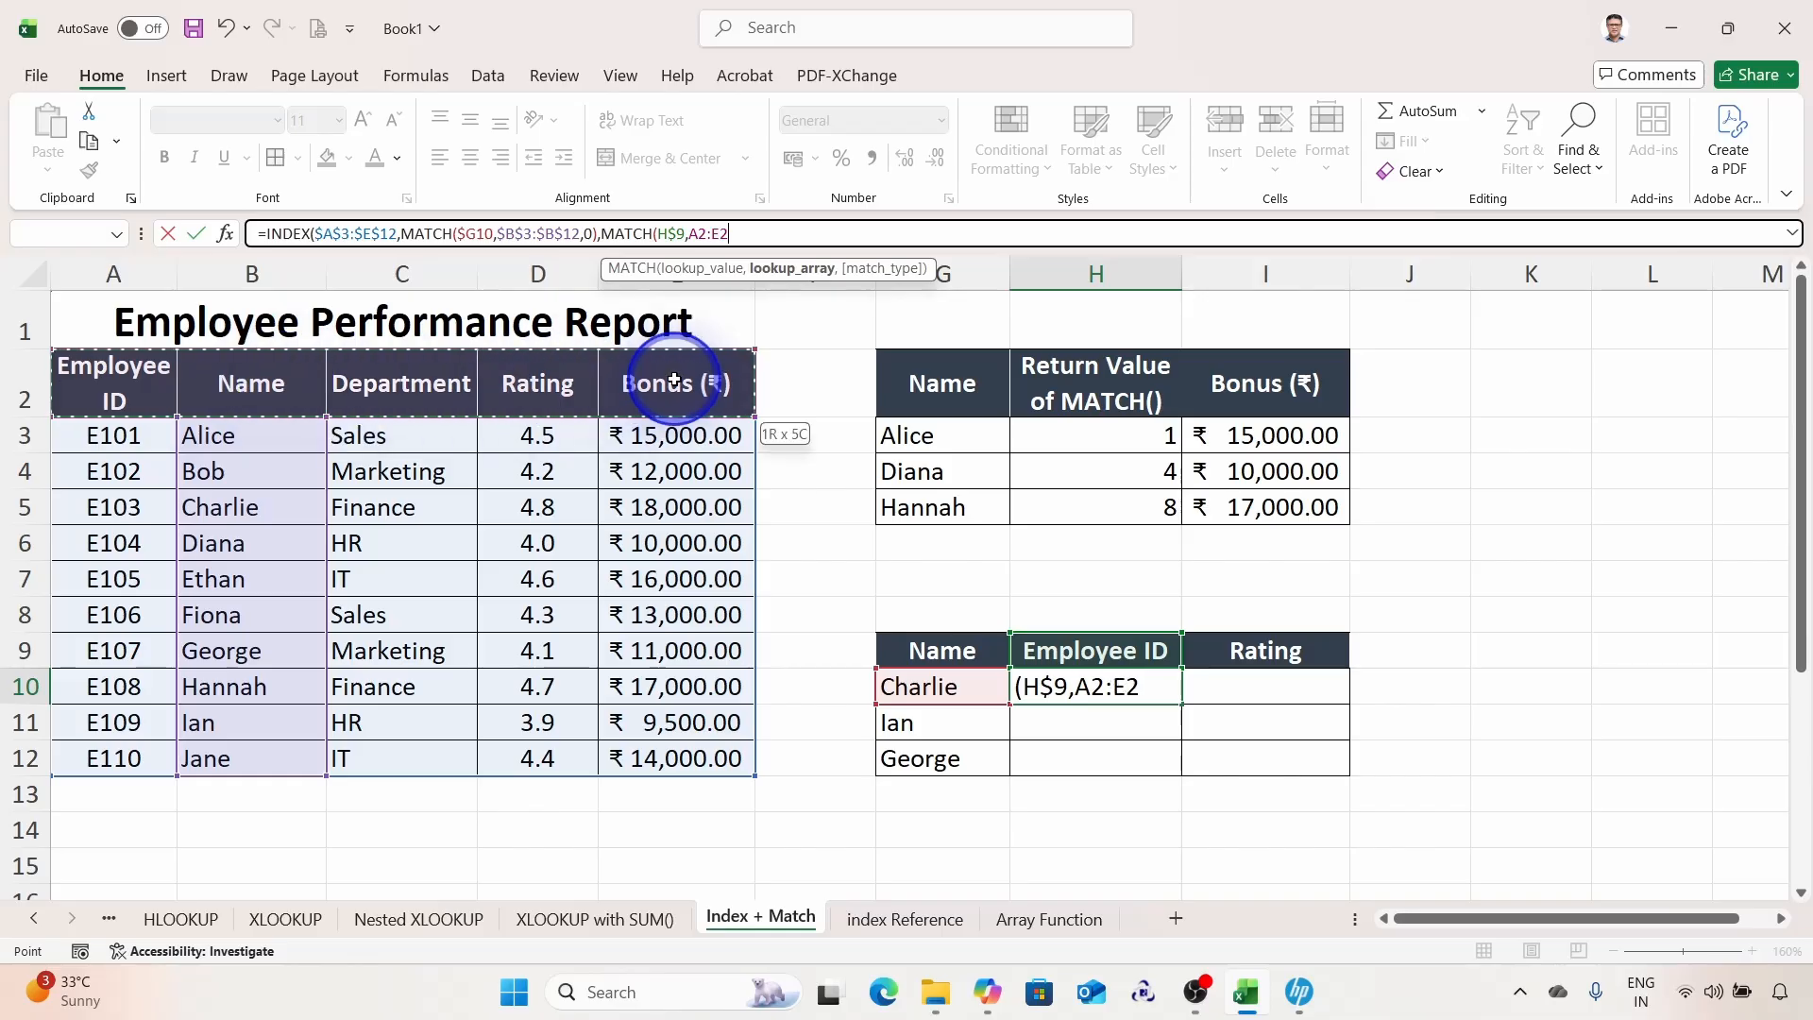
click(709, 234)
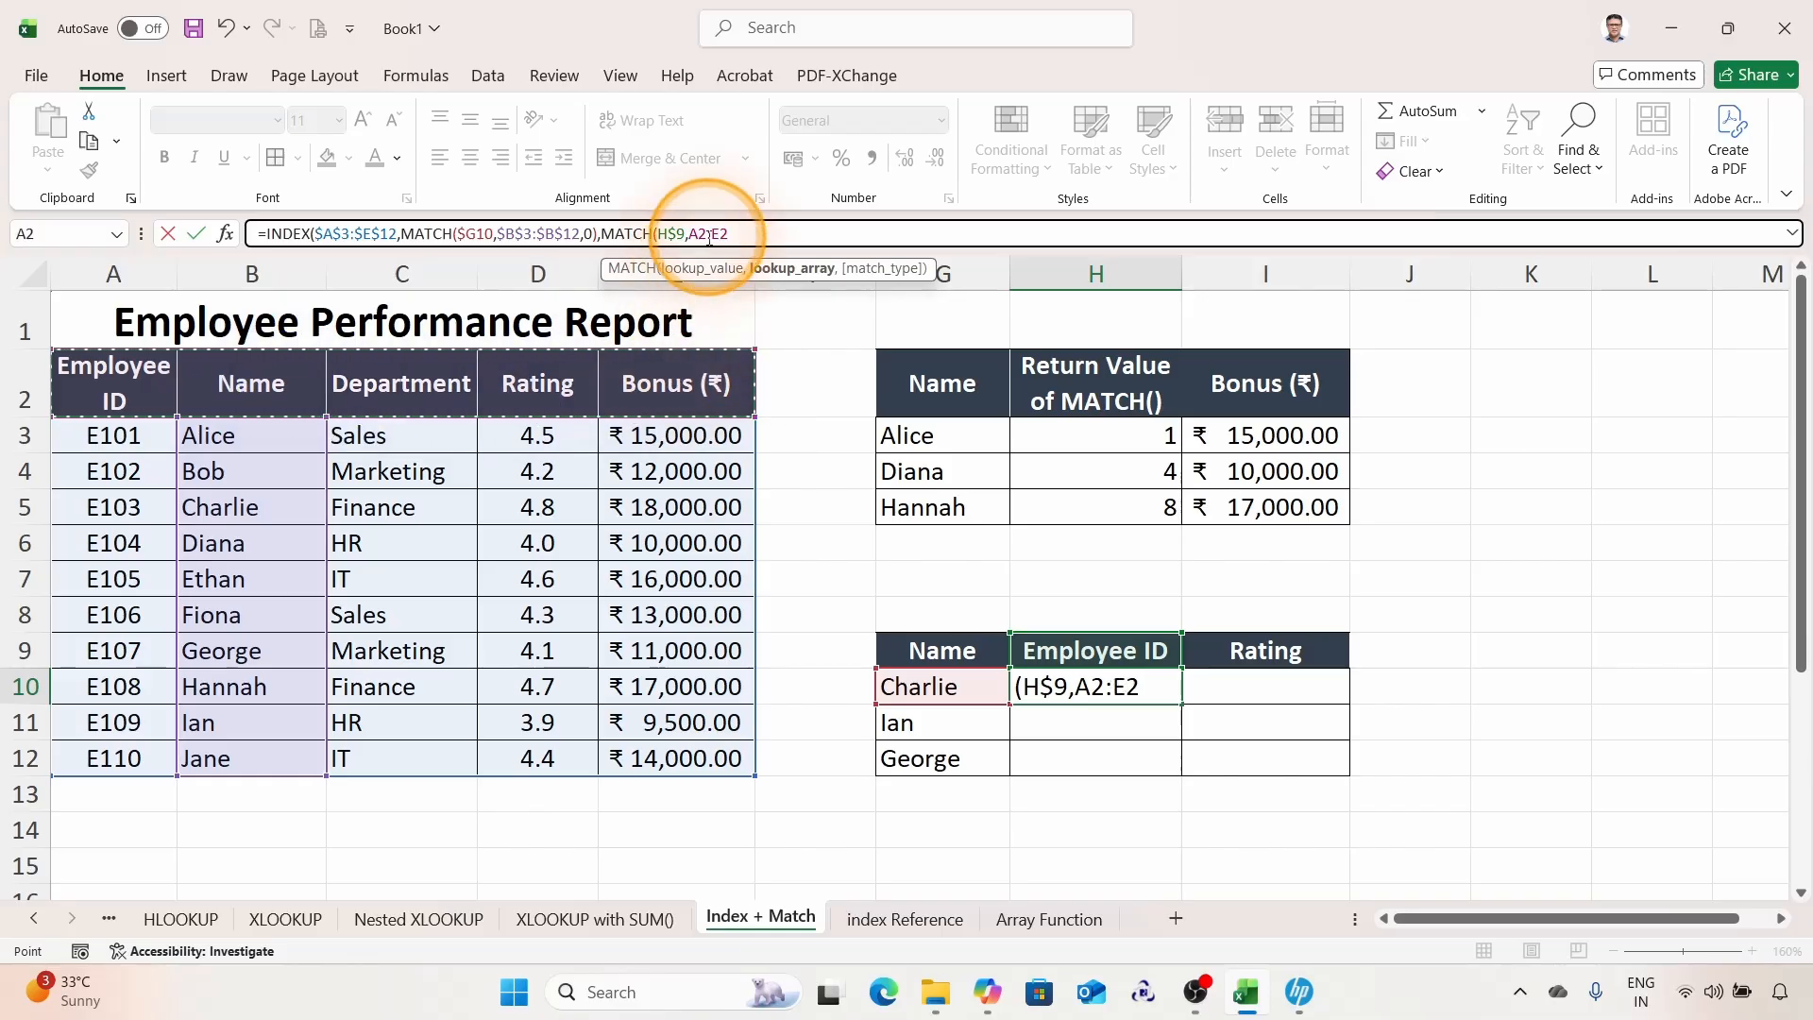
key(super+plus)
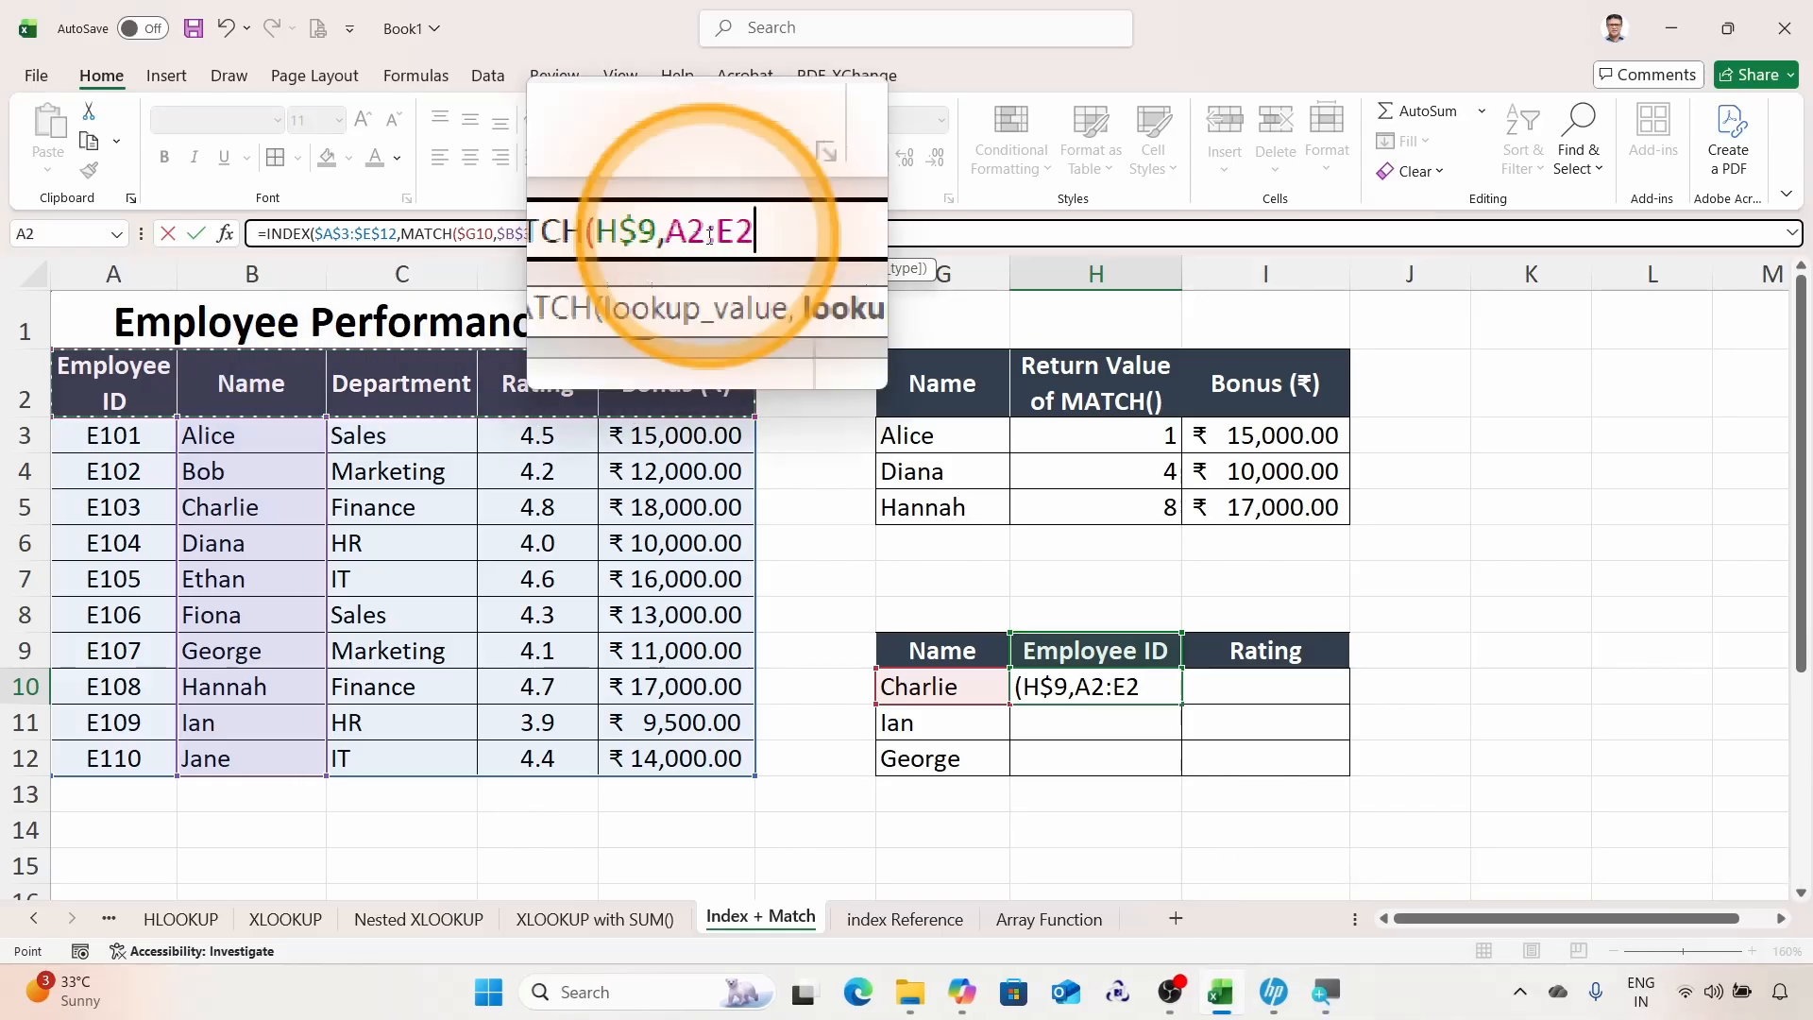
key(F4)
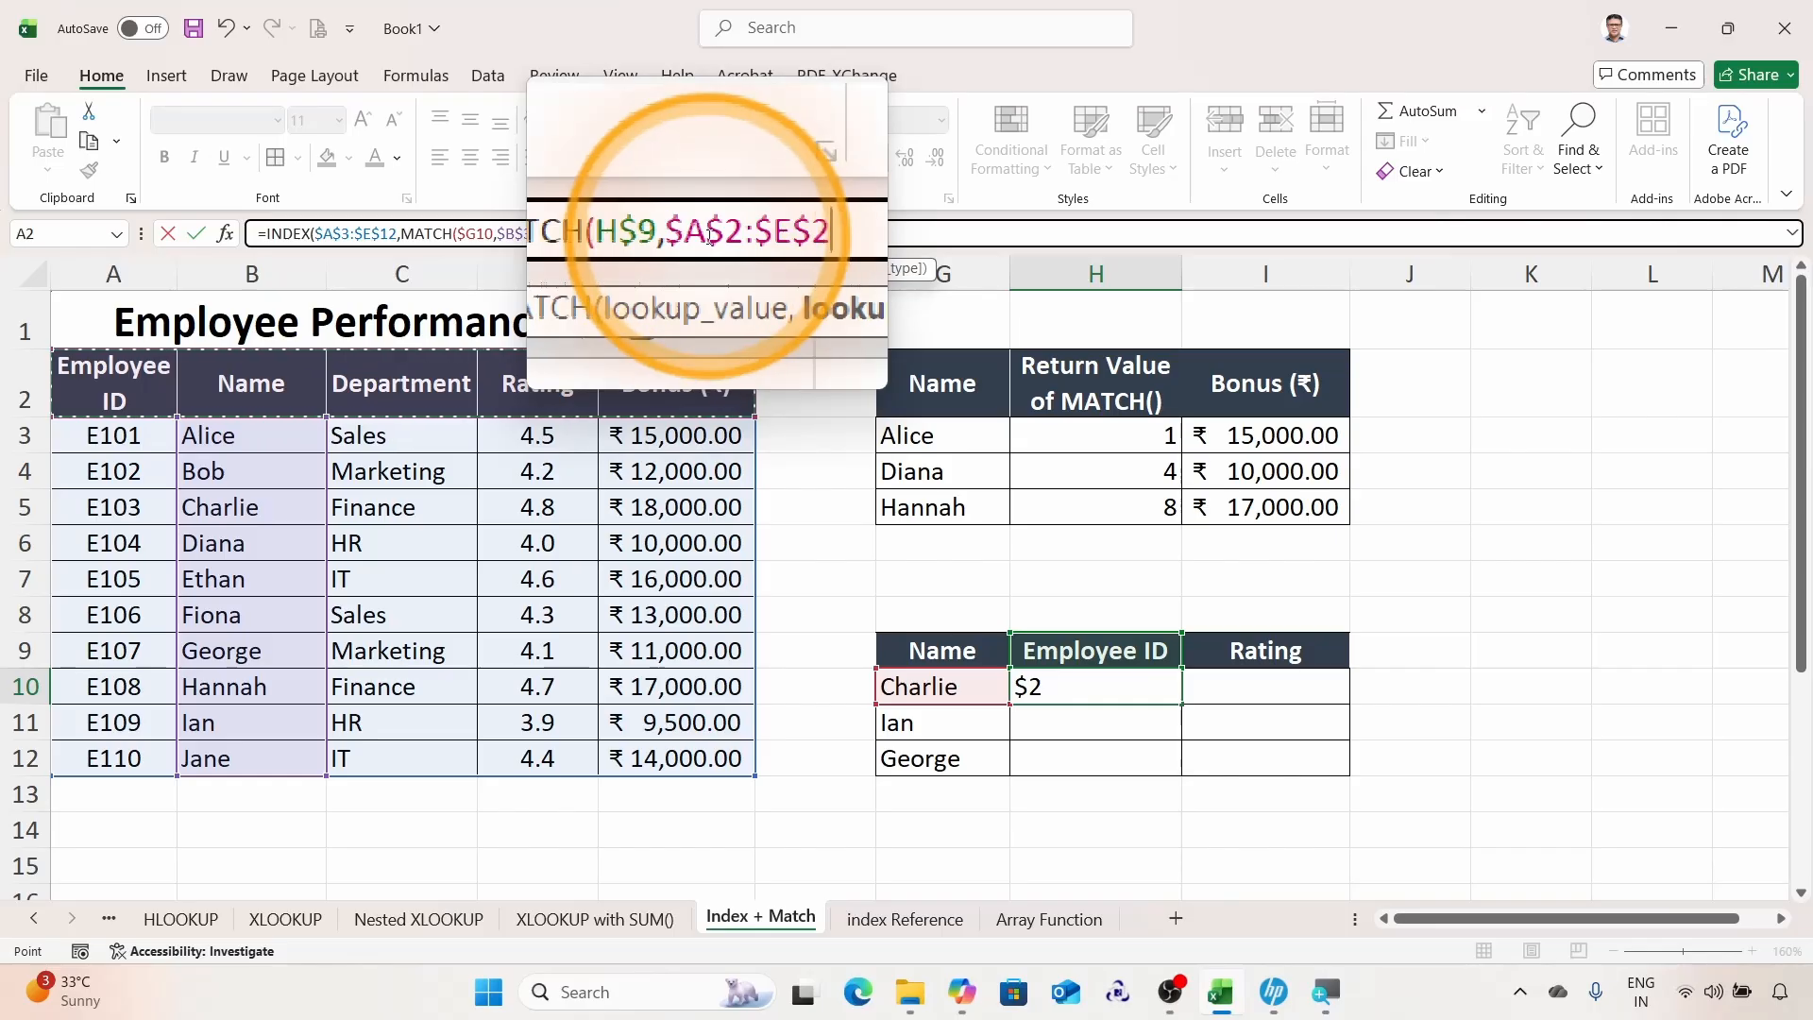
text(,)
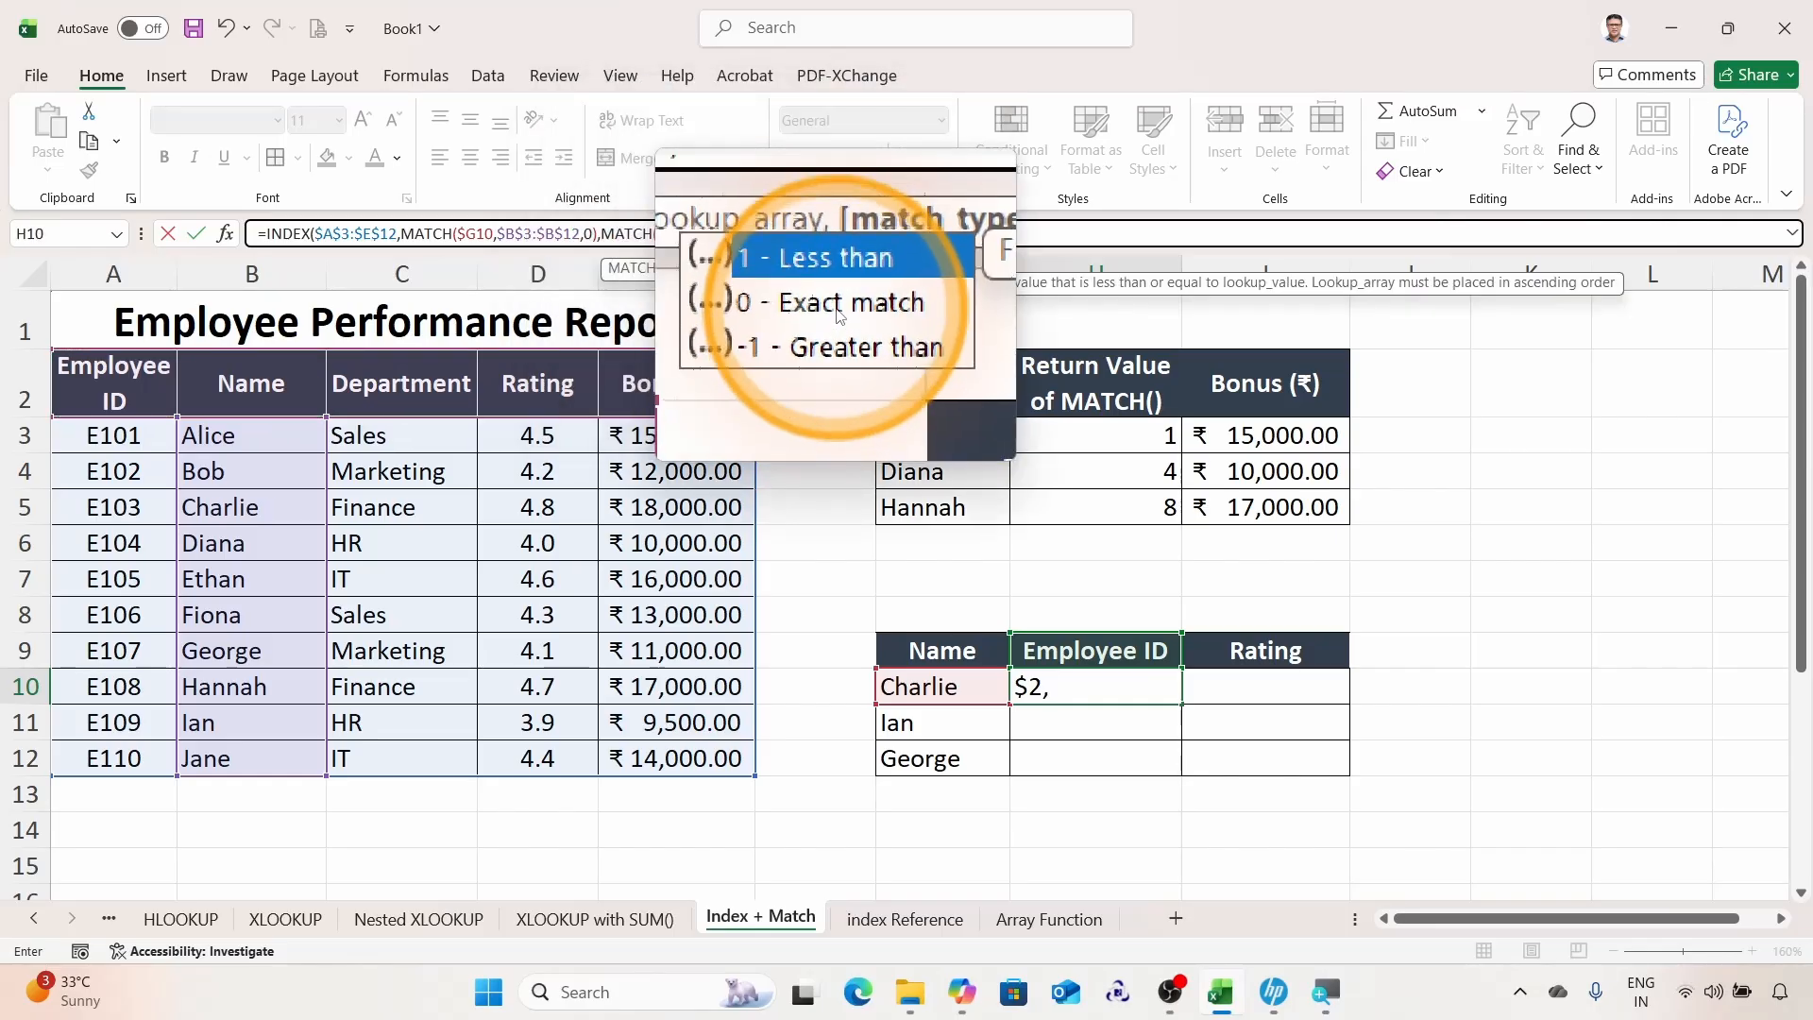
text(0)
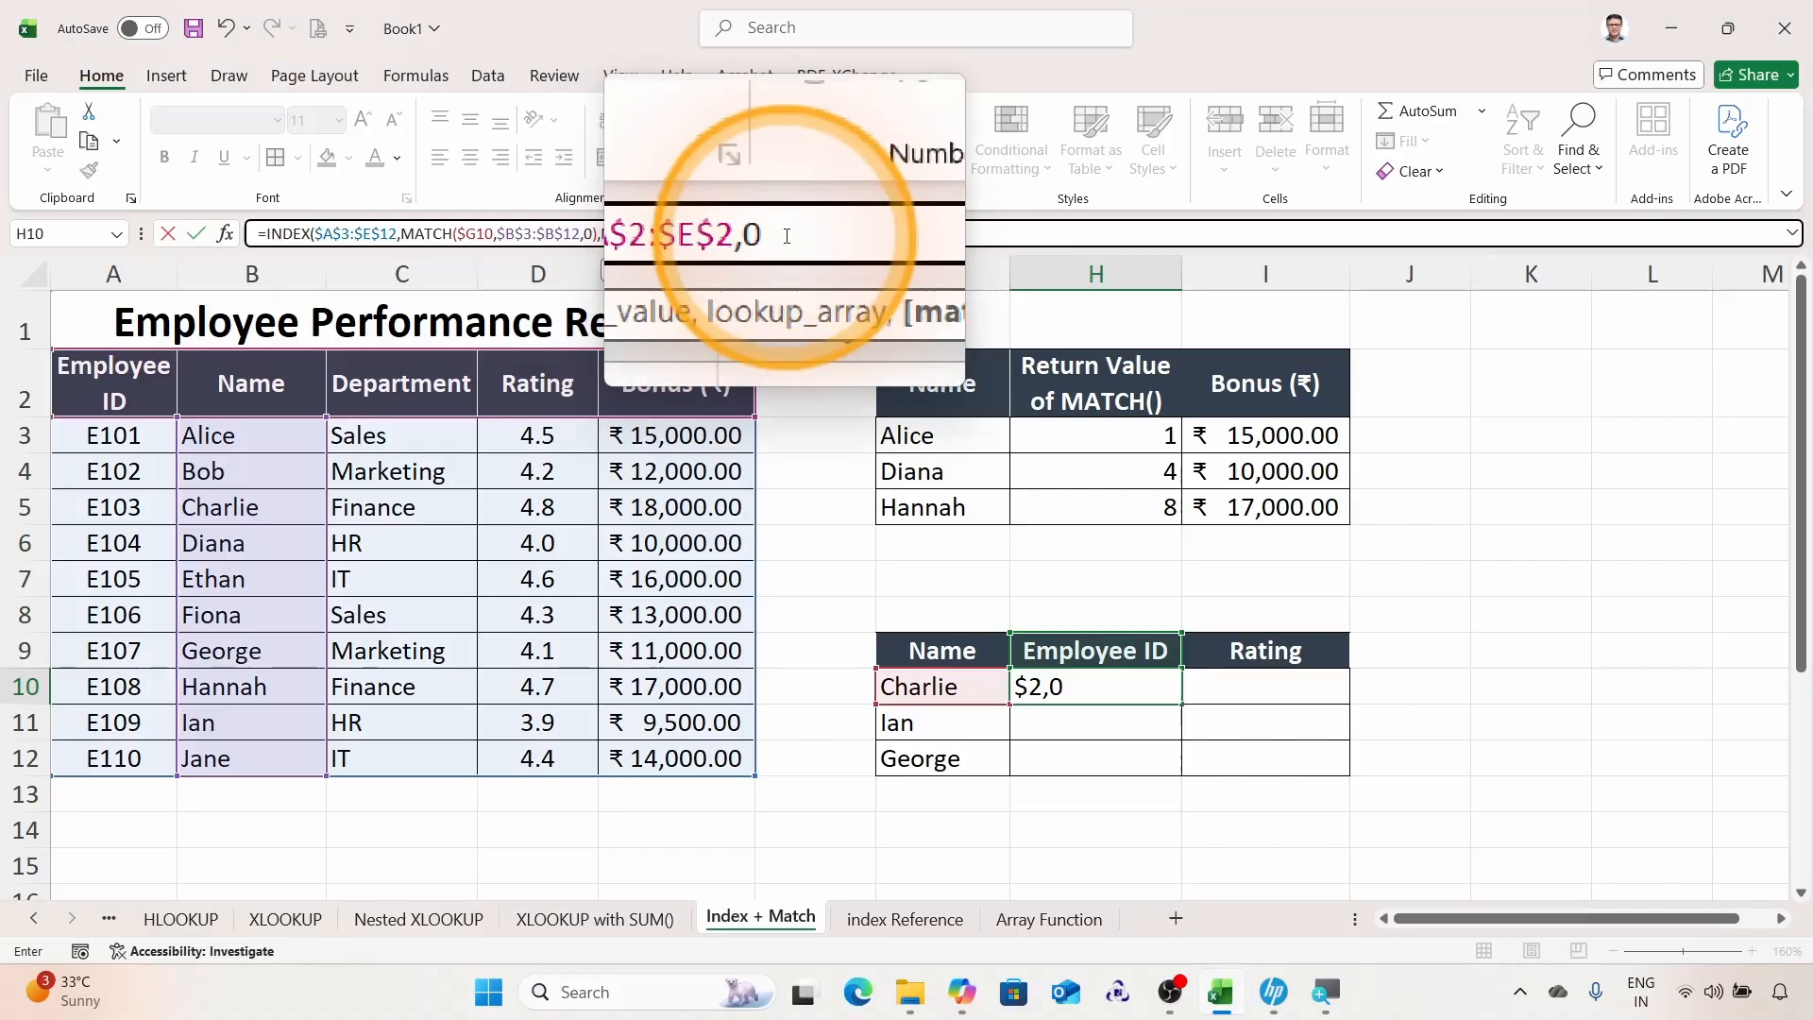
text())
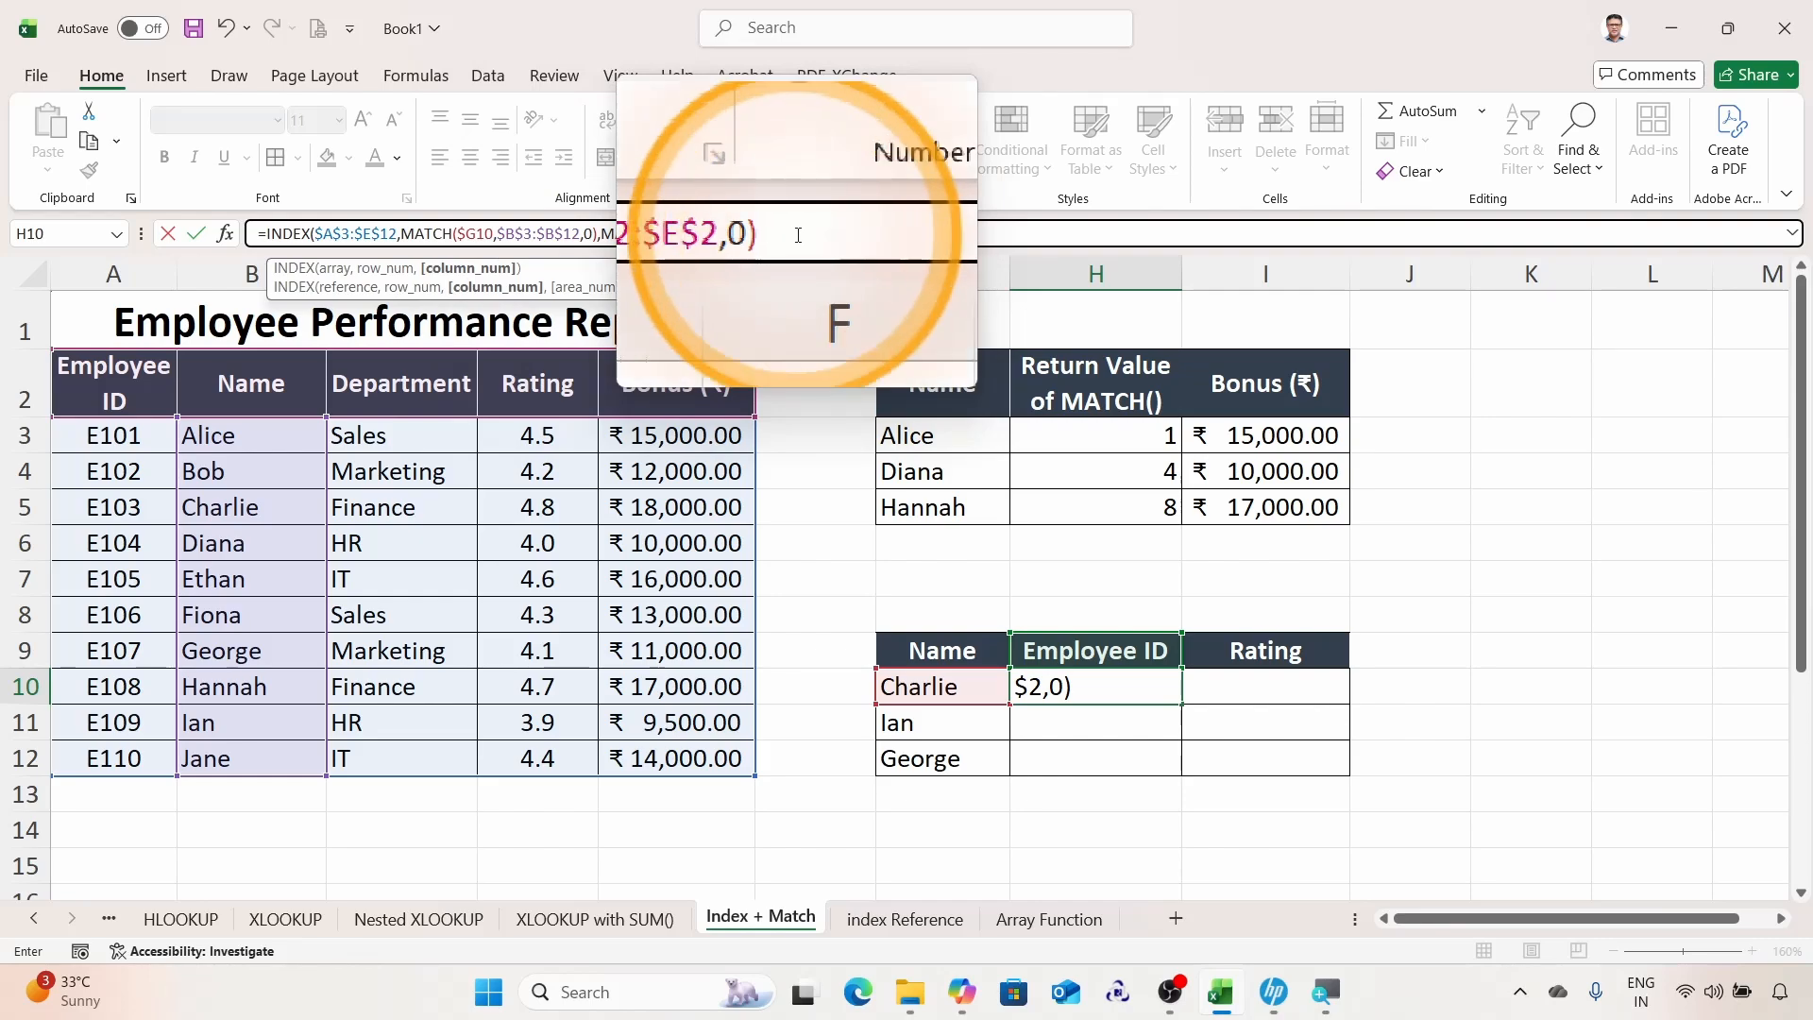
text())
key(Return)
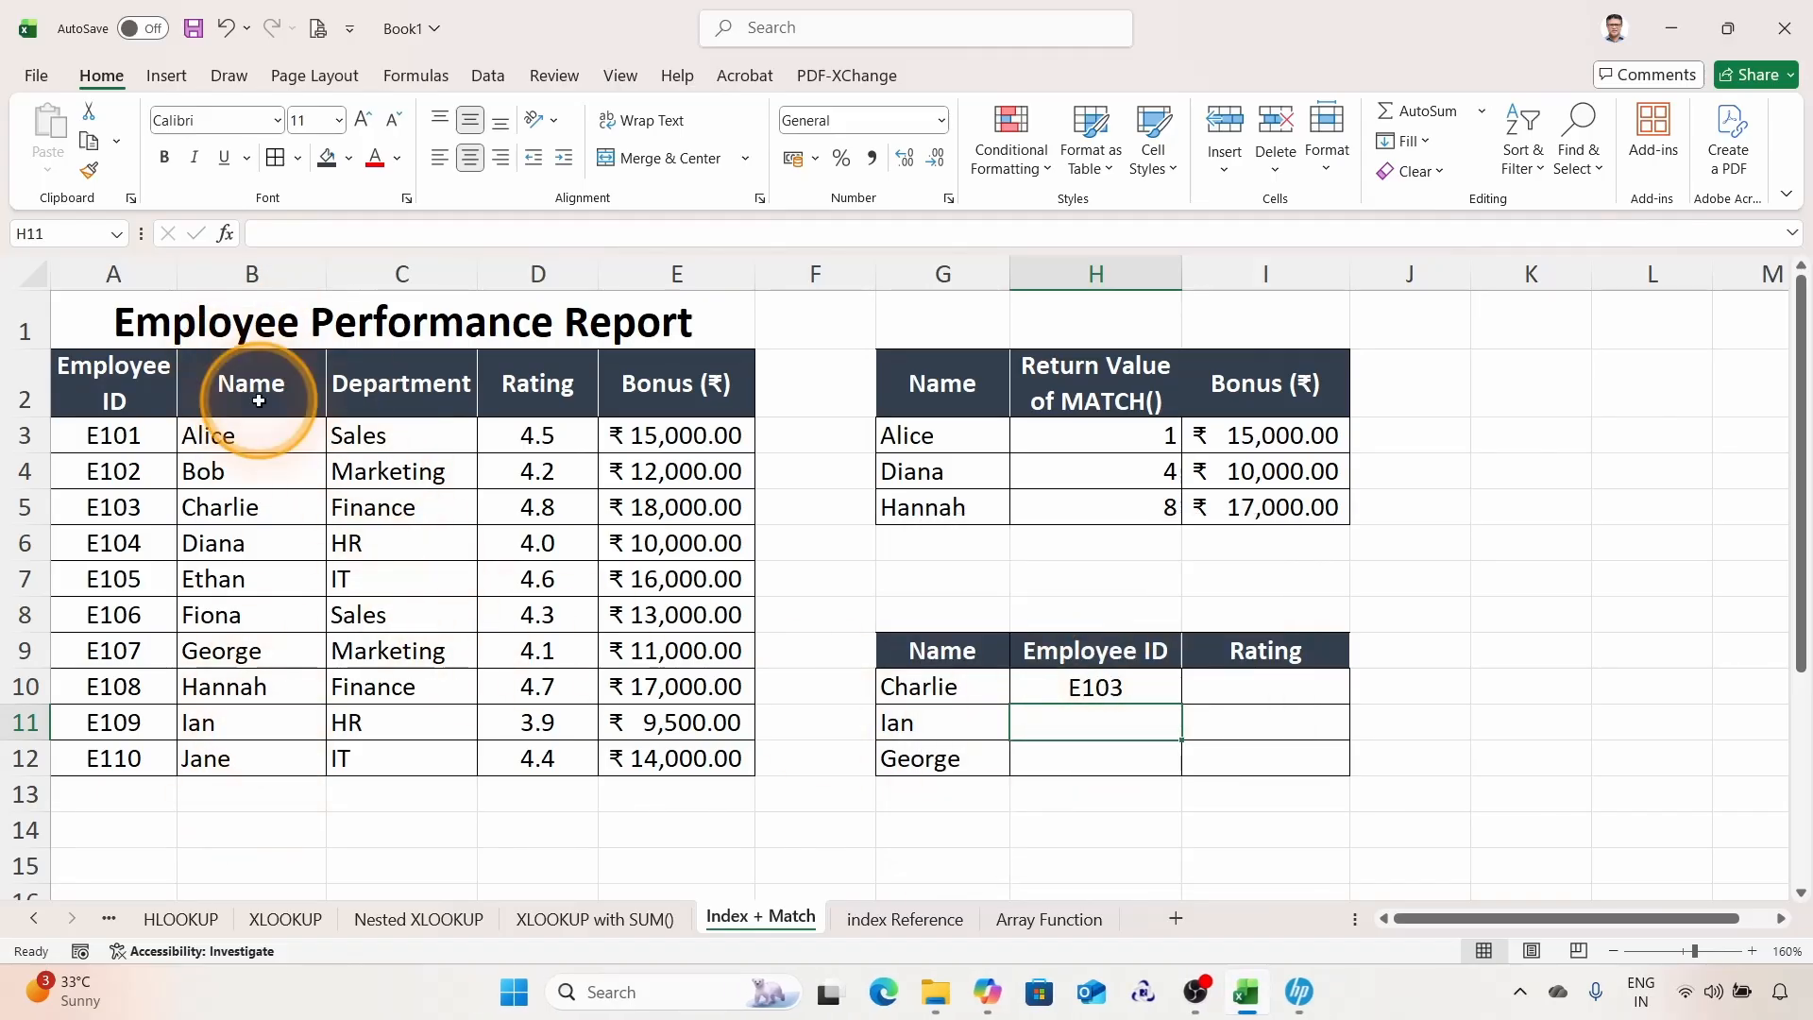
Step: Copy the H10 formula across to I10 and then down through row 12 for Ian and George
click(1067, 690)
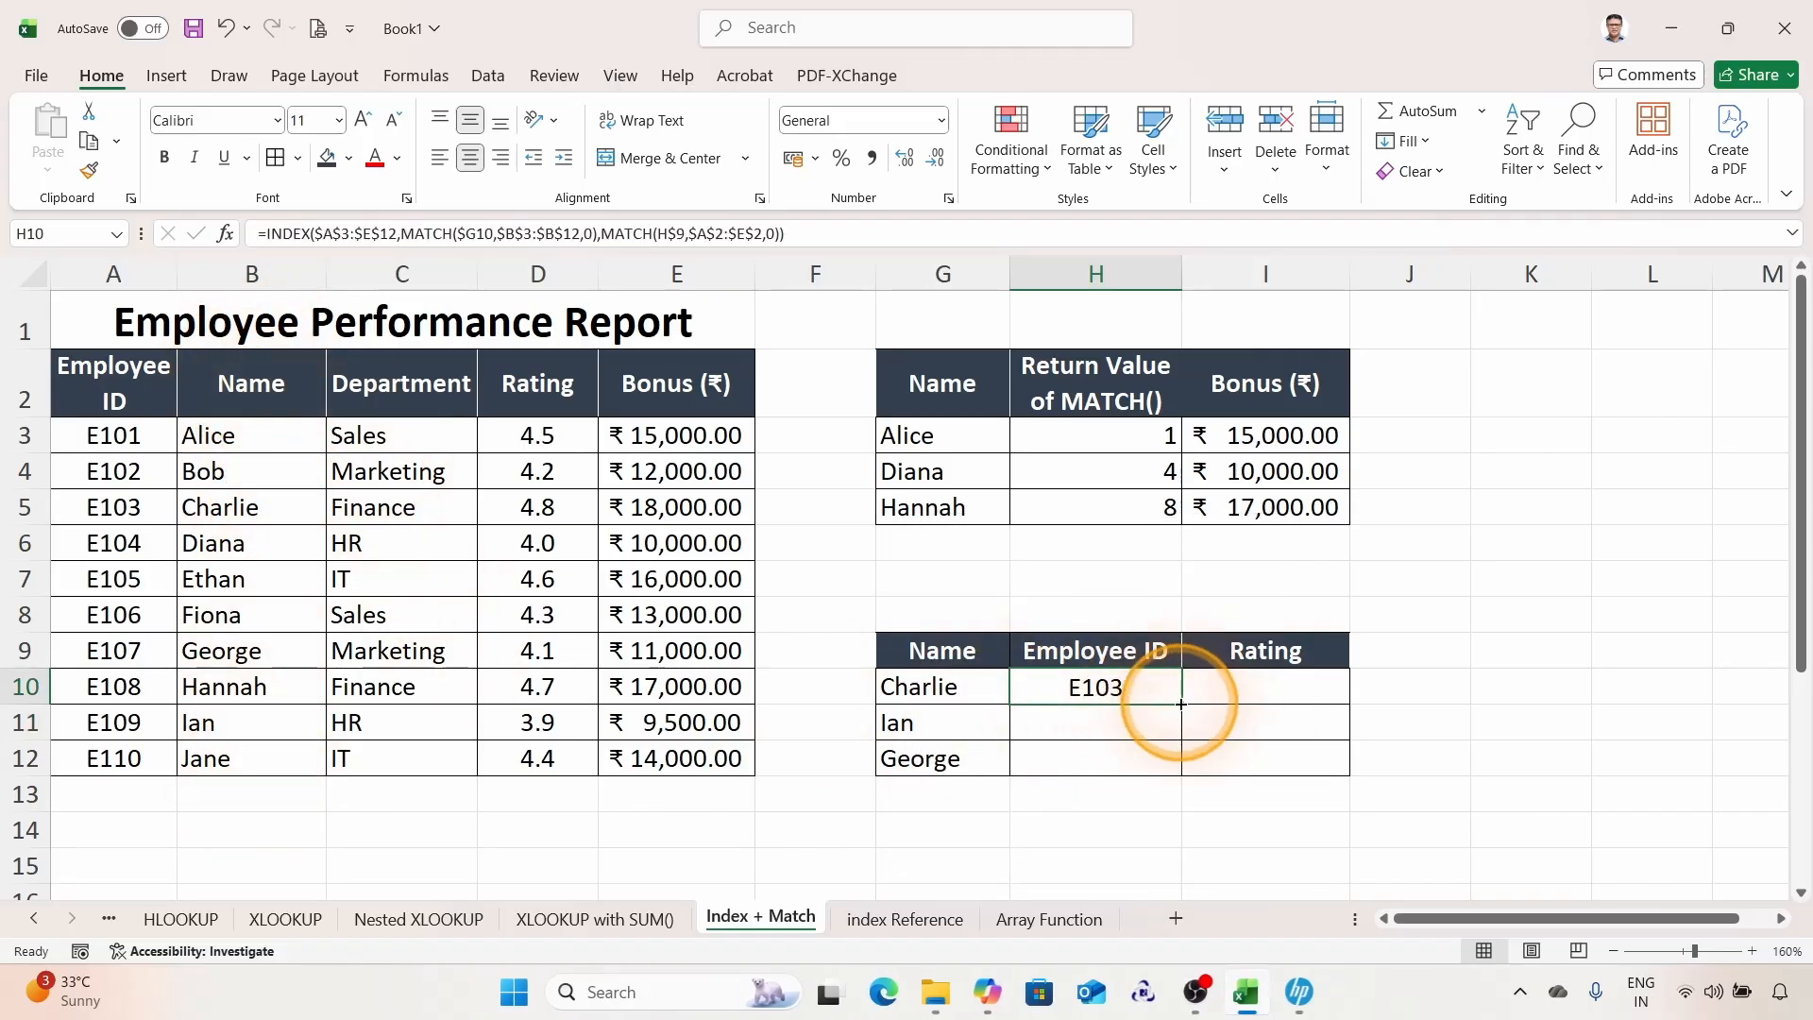
drag(1166, 704, 1314, 710)
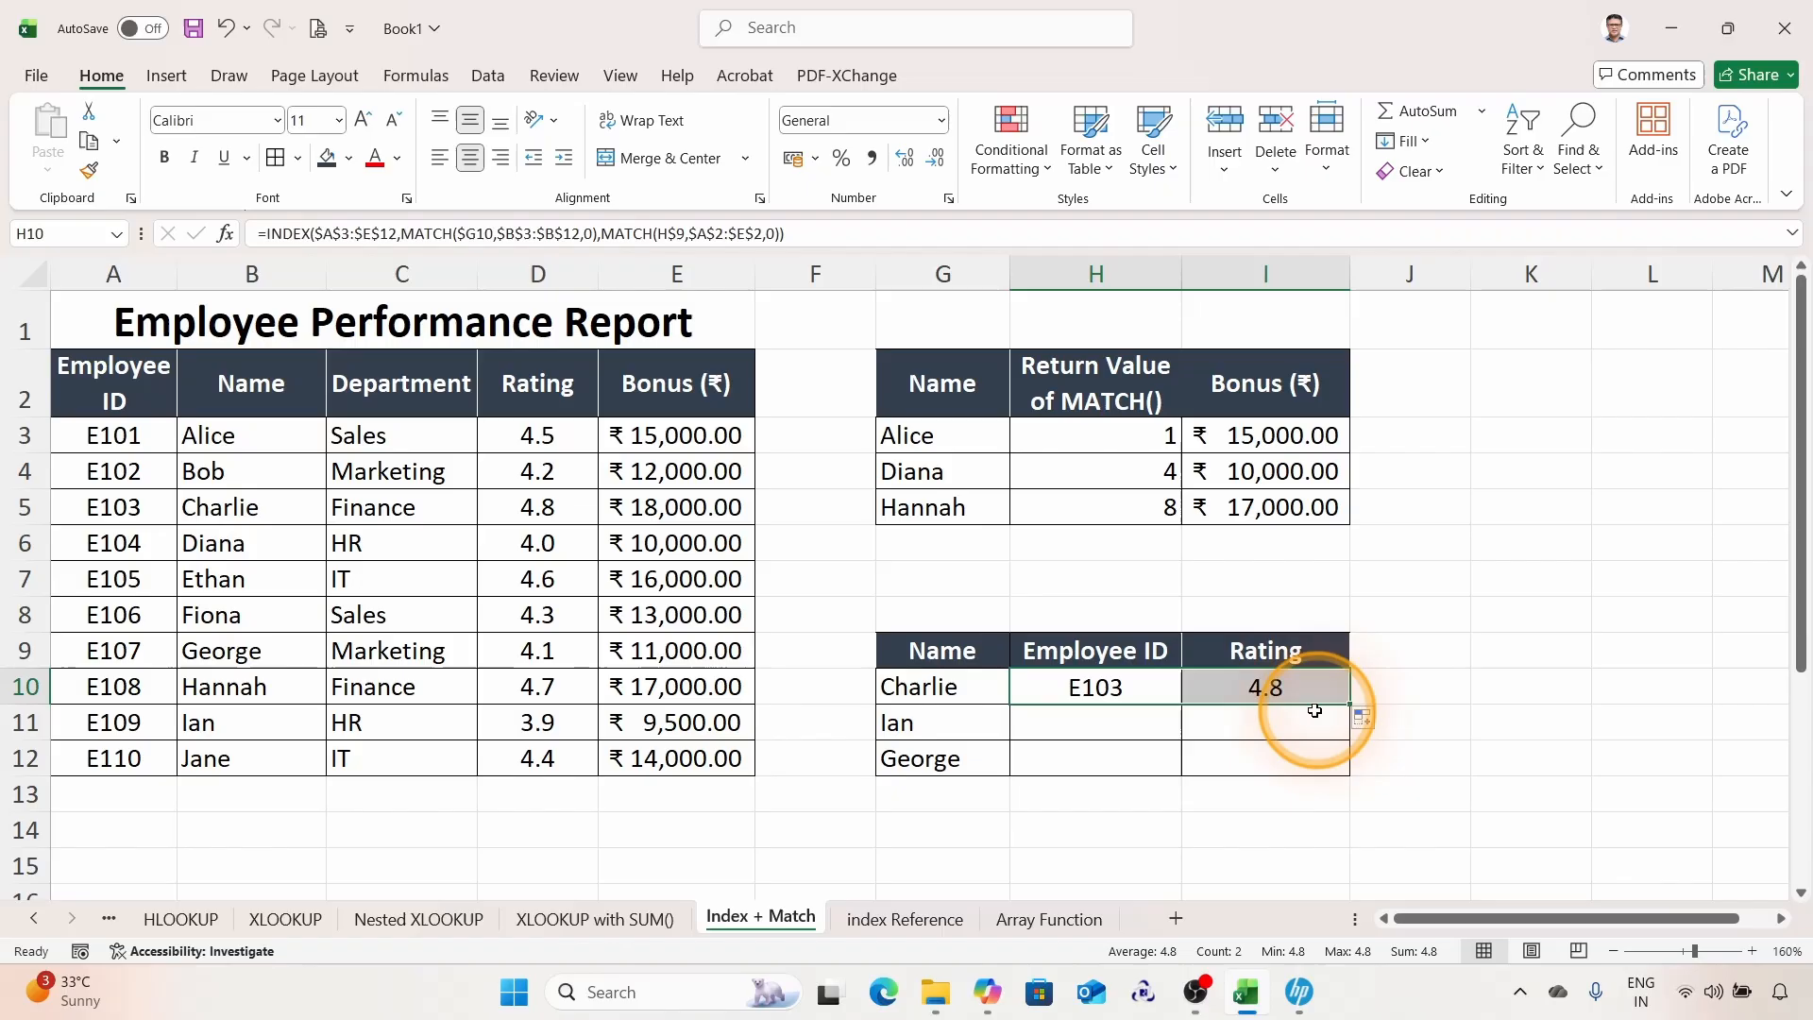
click(1270, 651)
click(1270, 690)
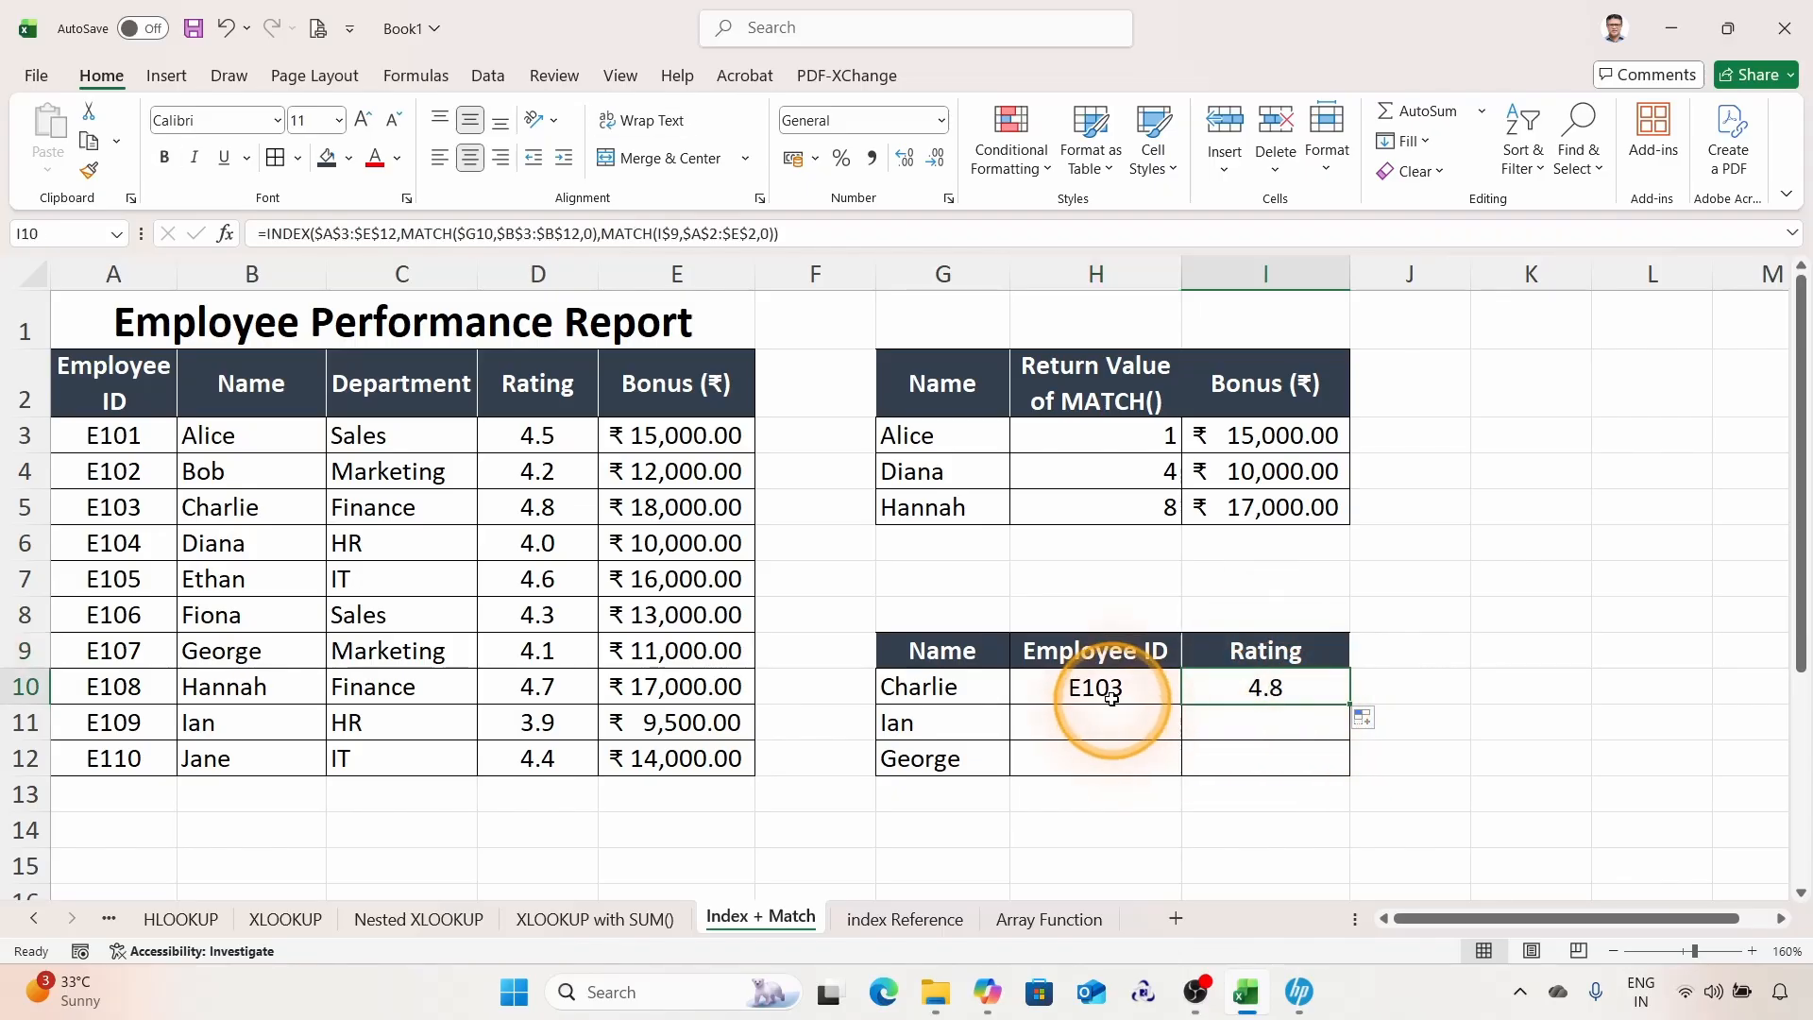
drag(1109, 694, 1352, 783)
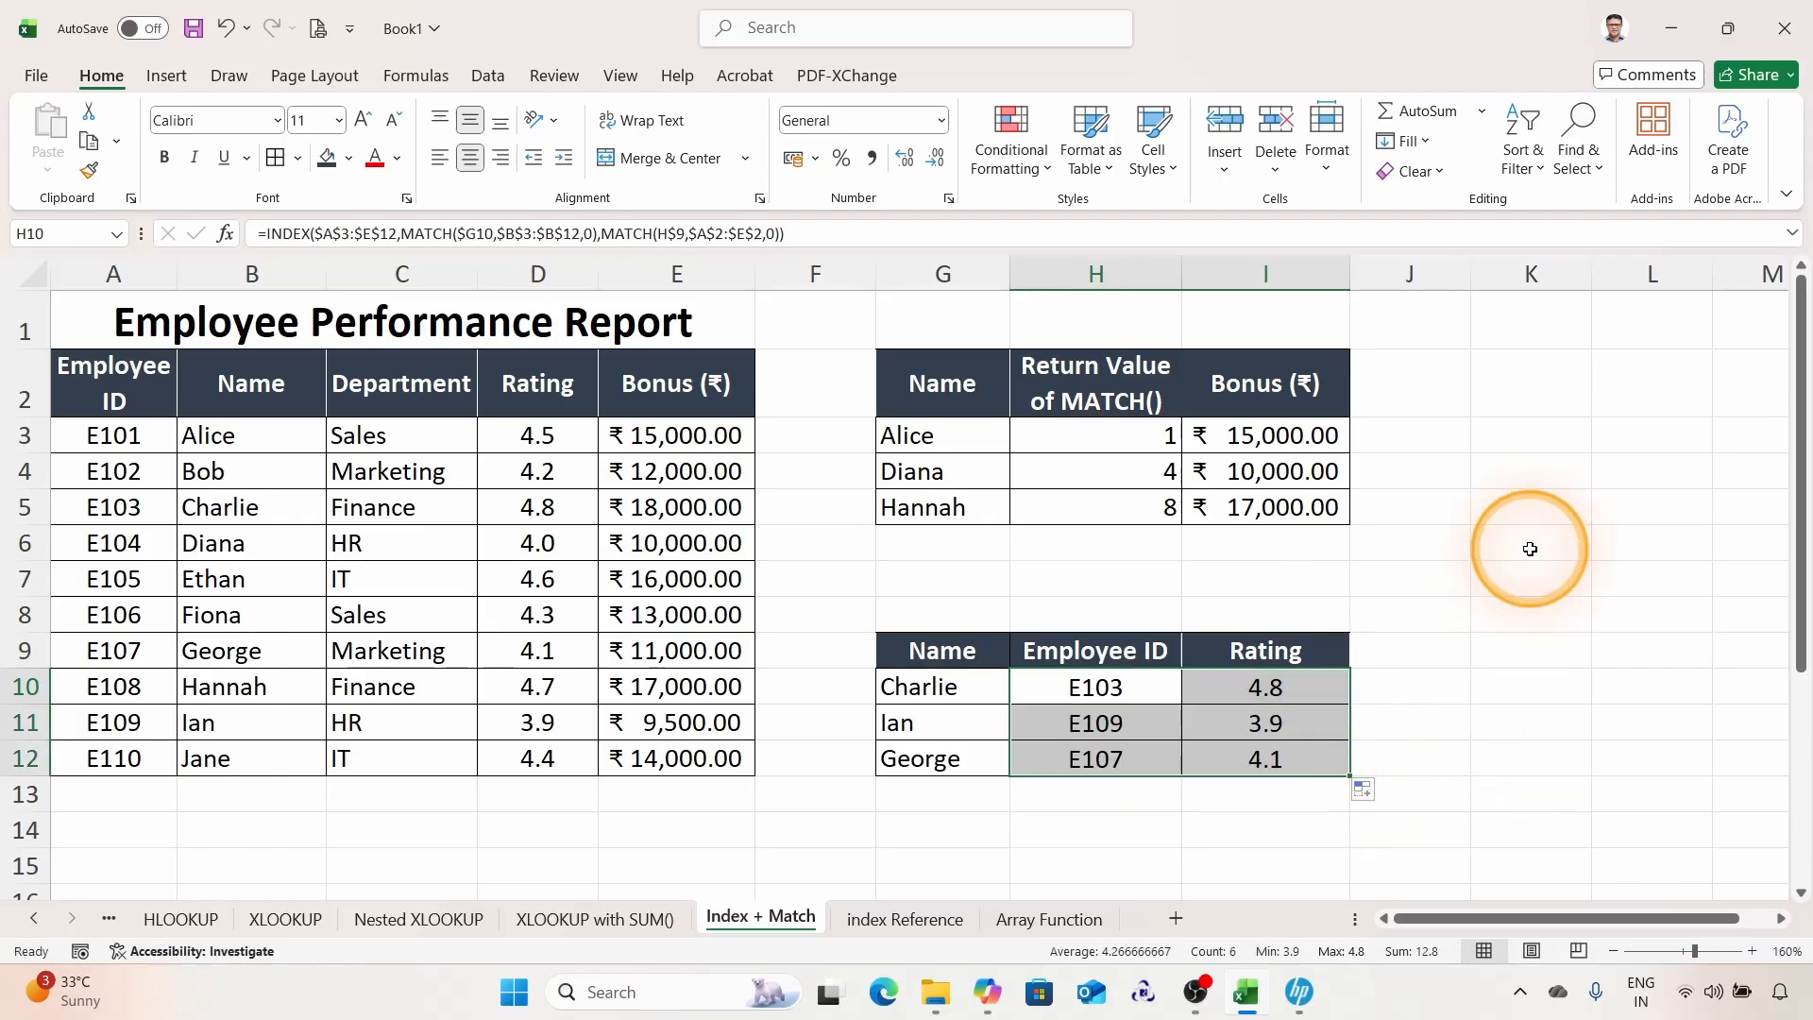